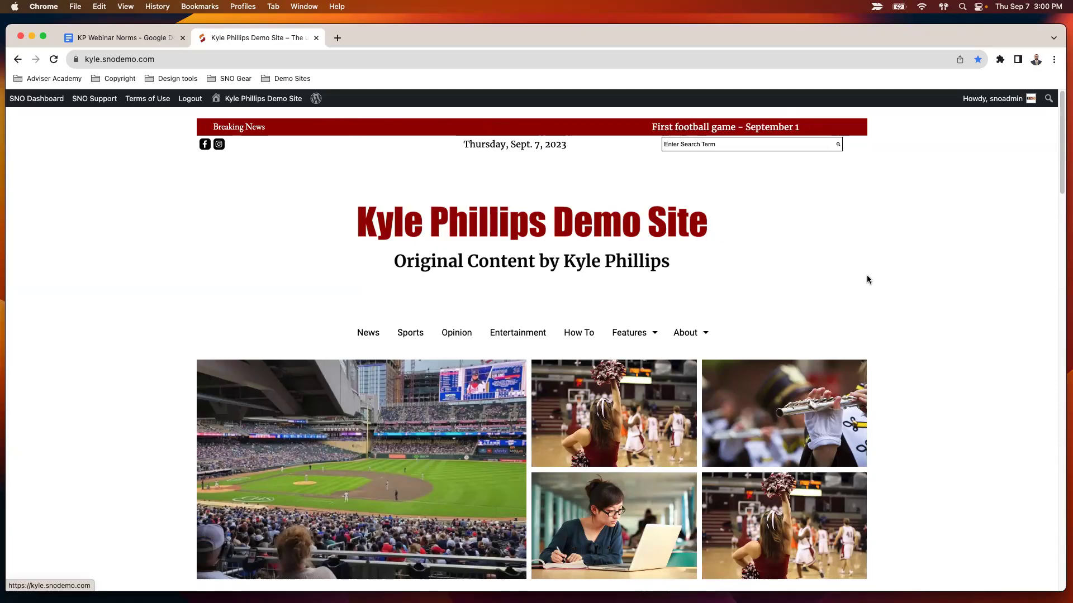
- Open the Full Width Example story from the News section of the demo site's homepage
{"action": "scroll", "coordinate": [896, 283], "scroll_direction": "down", "scroll_amount": 2}
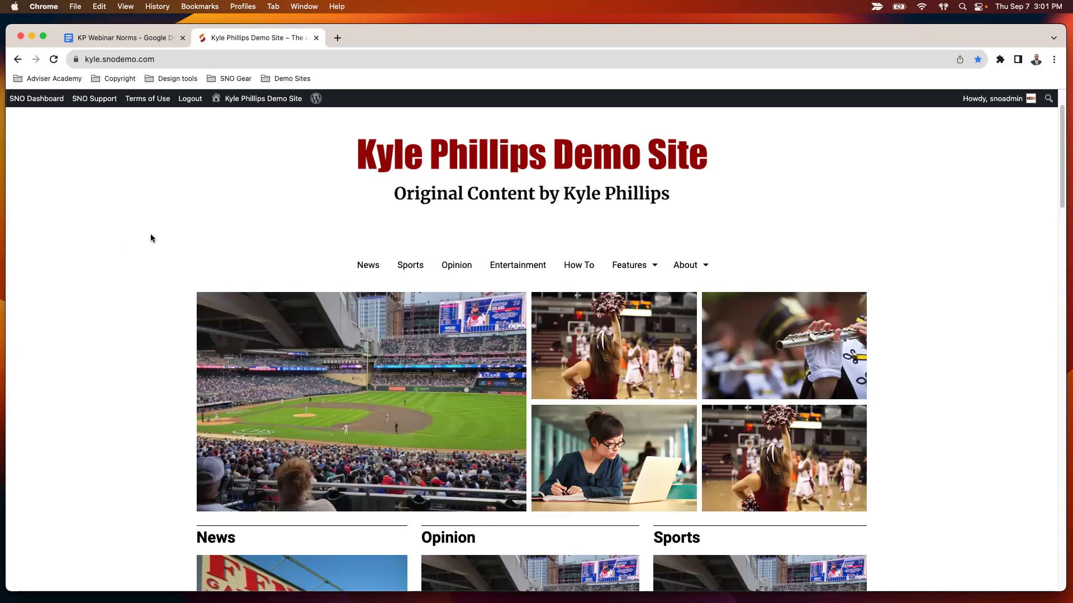
{"action": "scroll", "coordinate": [99, 252], "scroll_direction": "down", "scroll_amount": 3}
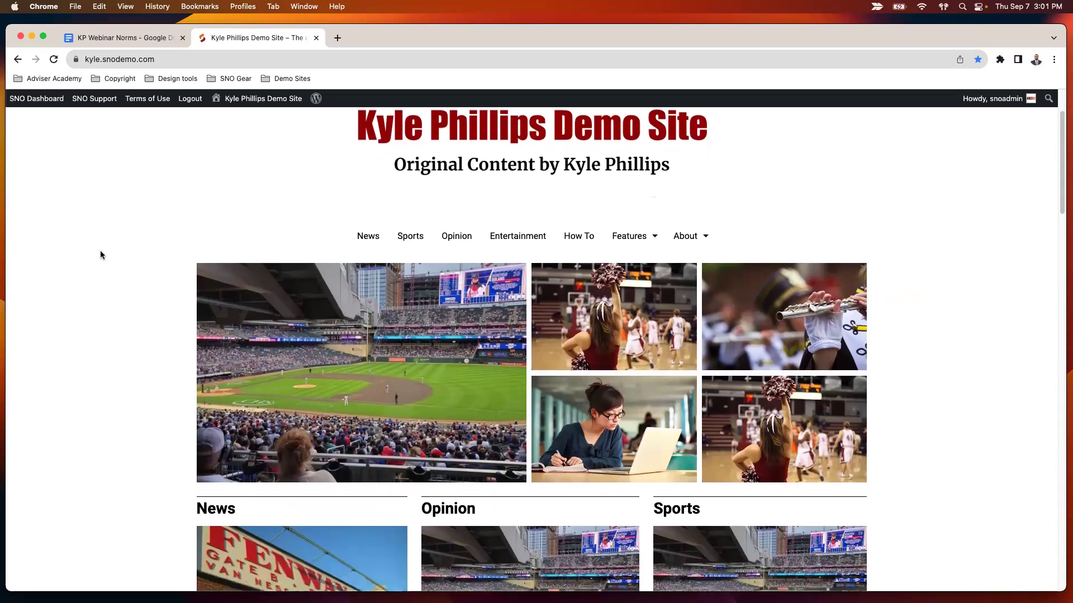
{"action": "scroll", "coordinate": [100, 254], "scroll_direction": "down", "scroll_amount": 3}
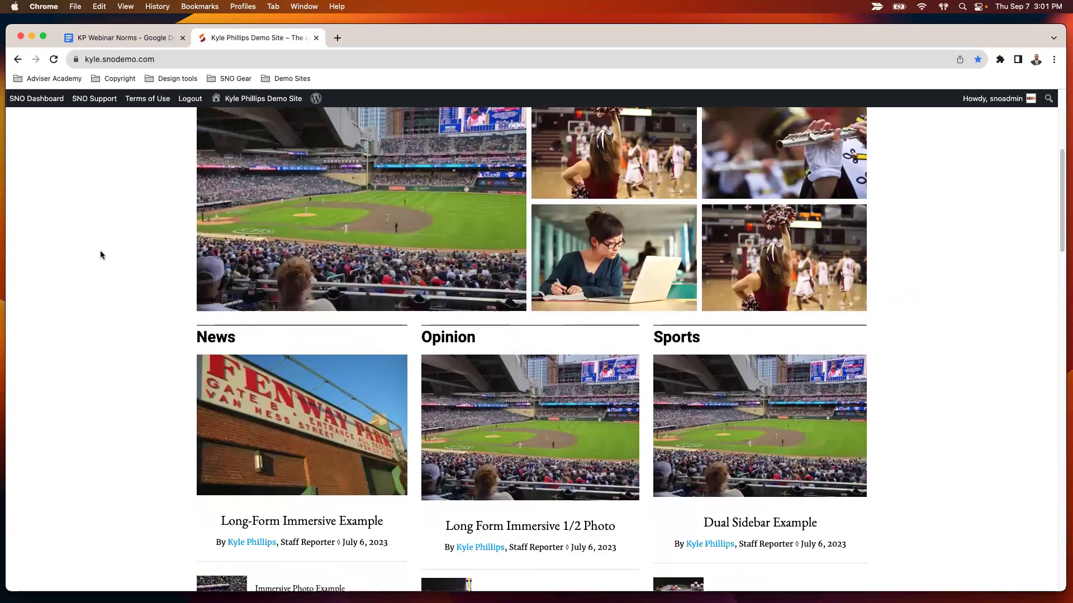
{"action": "scroll", "coordinate": [100, 255], "scroll_direction": "down", "scroll_amount": 2}
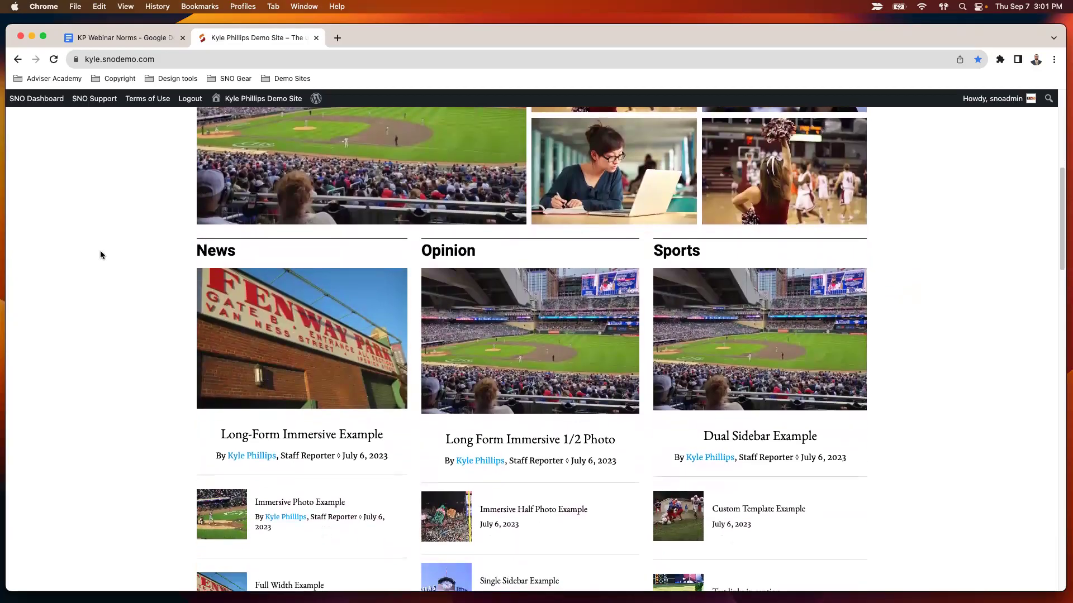
{"action": "scroll", "coordinate": [101, 252], "scroll_direction": "down", "scroll_amount": 1}
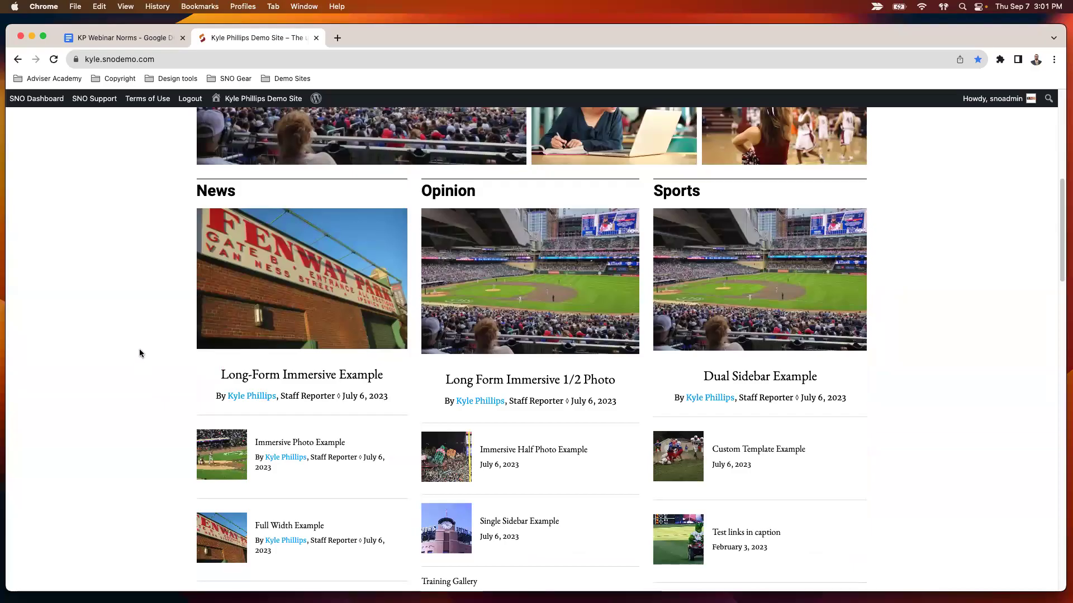
{"action": "left_click", "coordinate": [292, 529]}
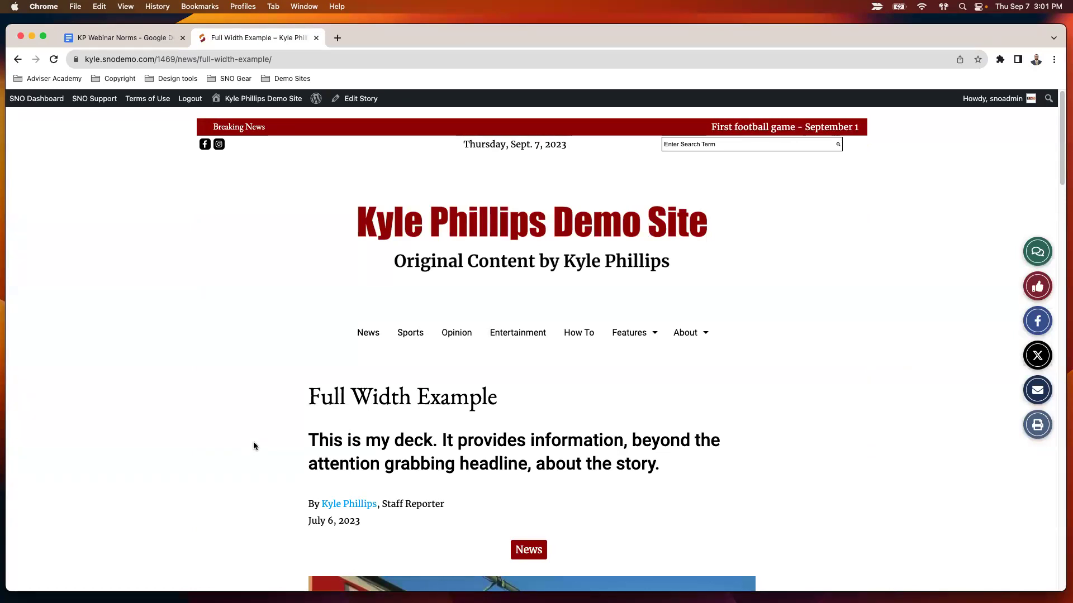
- Examine the Full Width Example story's headline, deck, byline, category label, featured photo and caption
{"action": "scroll", "coordinate": [265, 386], "scroll_direction": "down", "scroll_amount": 2}
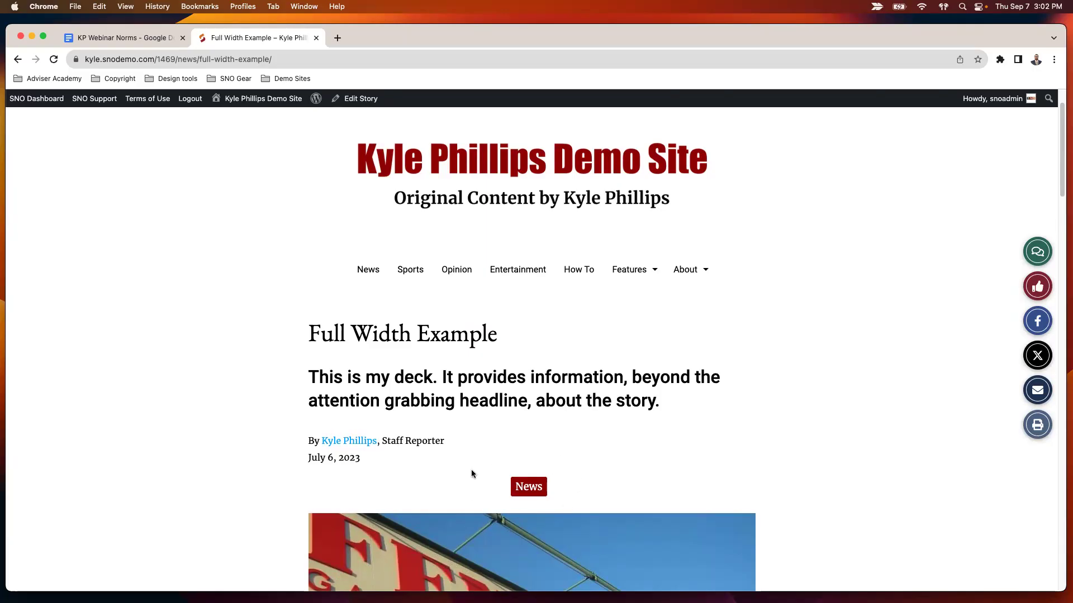
{"action": "scroll", "coordinate": [741, 366], "scroll_direction": "down", "scroll_amount": 2}
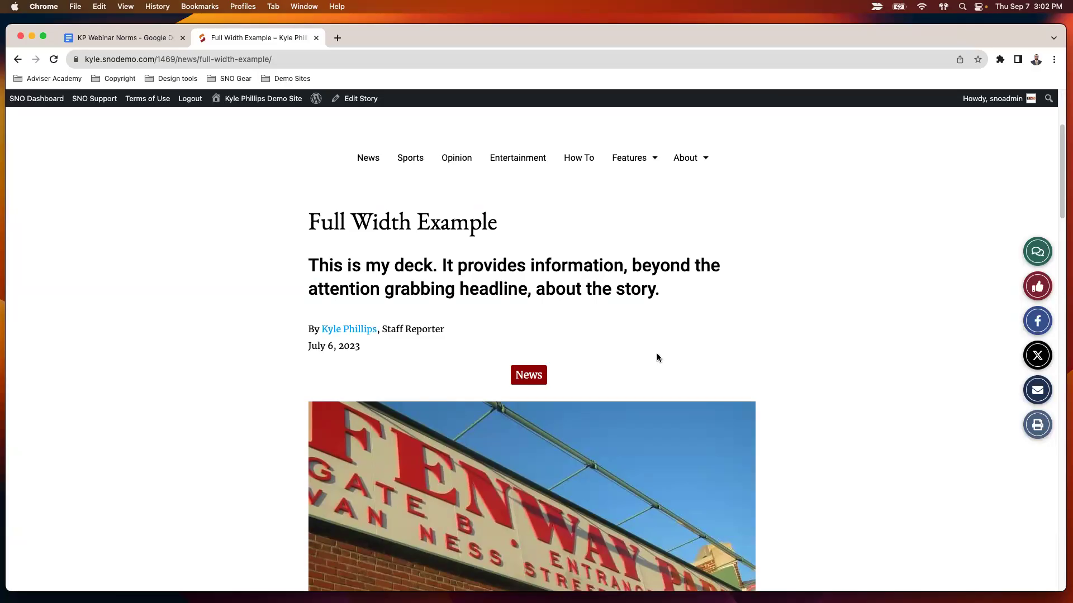
{"action": "scroll", "coordinate": [657, 357], "scroll_direction": "down", "scroll_amount": 1}
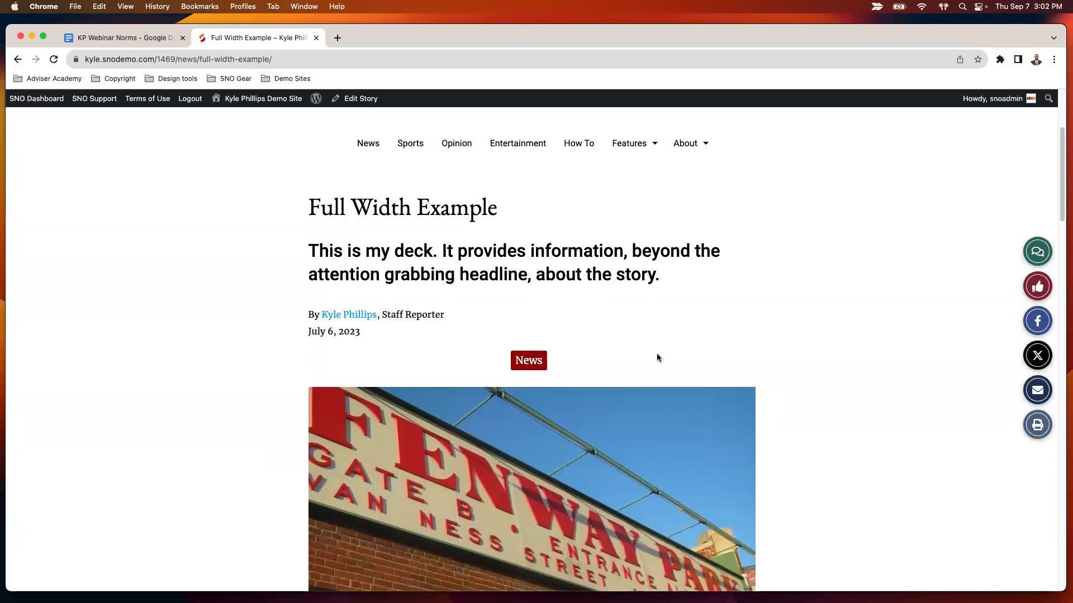
{"action": "scroll", "coordinate": [652, 347], "scroll_direction": "down", "scroll_amount": 5}
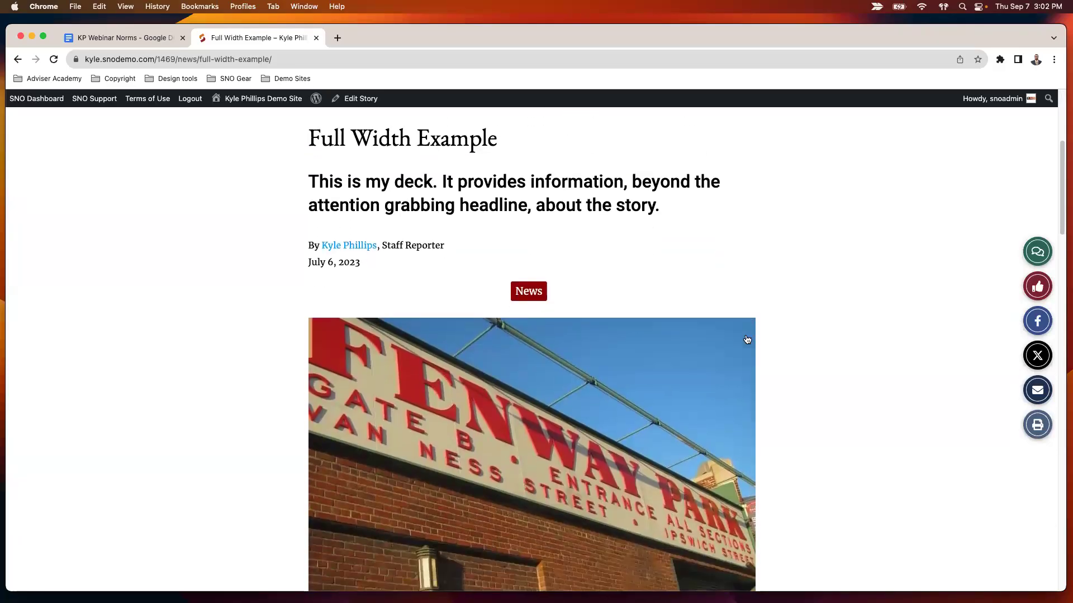
{"action": "scroll", "coordinate": [760, 340], "scroll_direction": "down", "scroll_amount": 7}
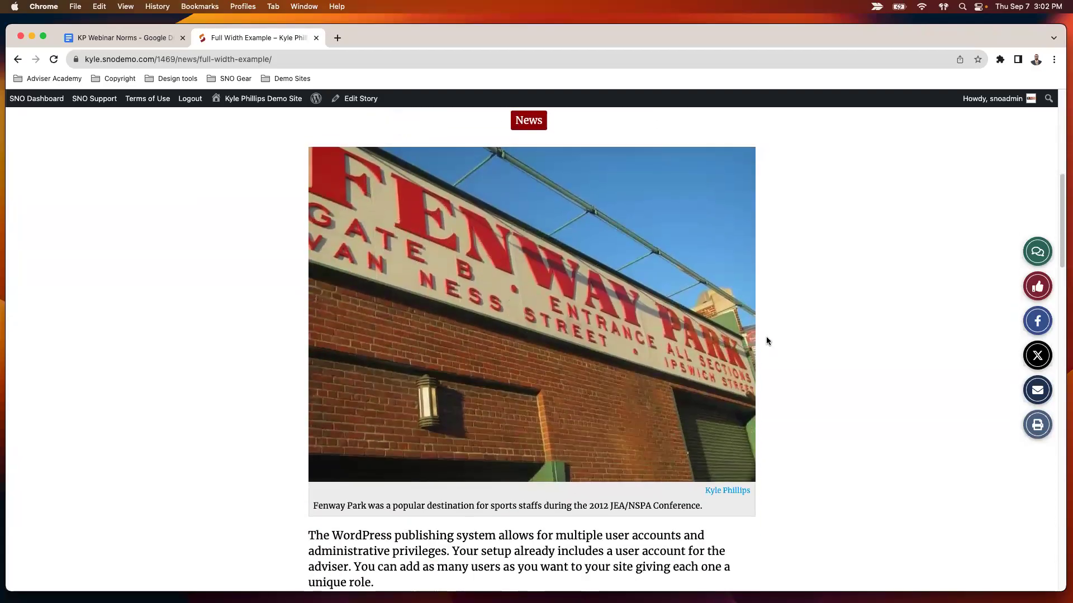
{"action": "scroll", "coordinate": [767, 341], "scroll_direction": "down", "scroll_amount": 3}
{"action": "scroll", "coordinate": [813, 287], "scroll_direction": "up", "scroll_amount": 20}
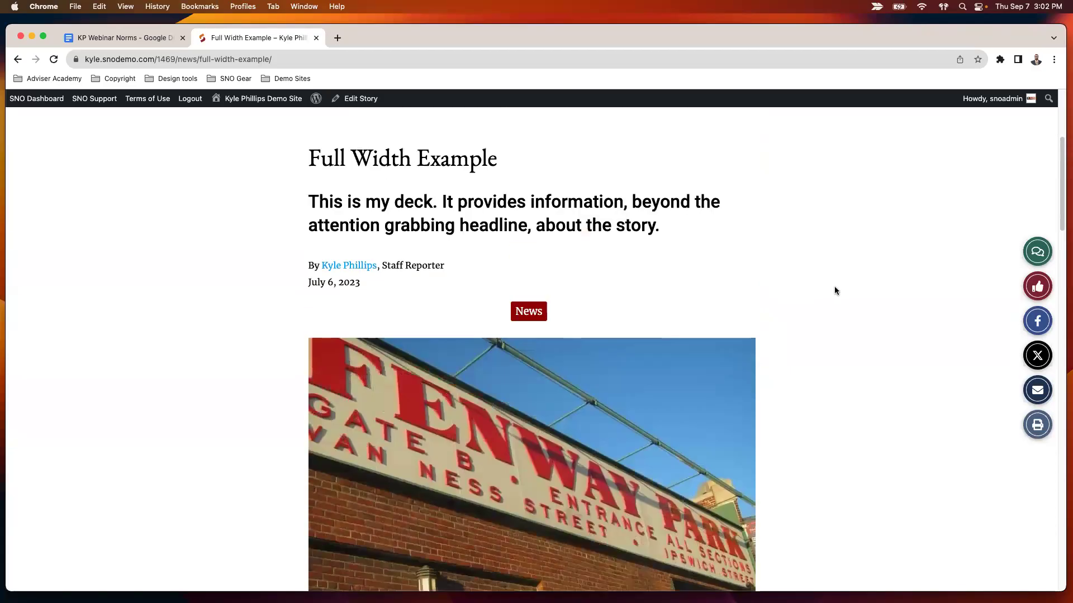
{"action": "scroll", "coordinate": [263, 413], "scroll_direction": "down", "scroll_amount": 12}
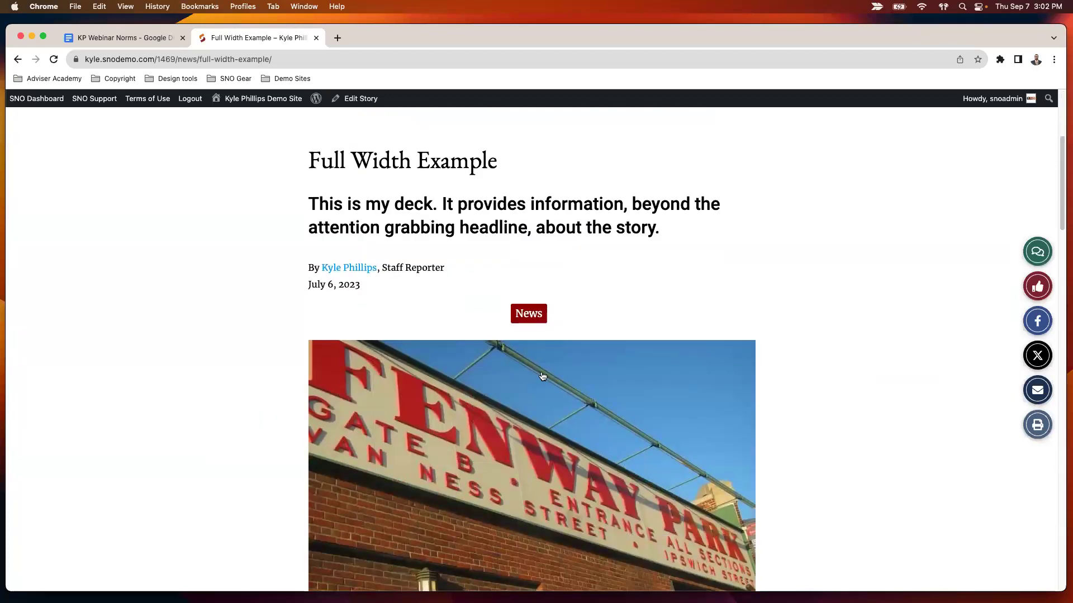
{"action": "scroll", "coordinate": [831, 323], "scroll_direction": "down", "scroll_amount": 10}
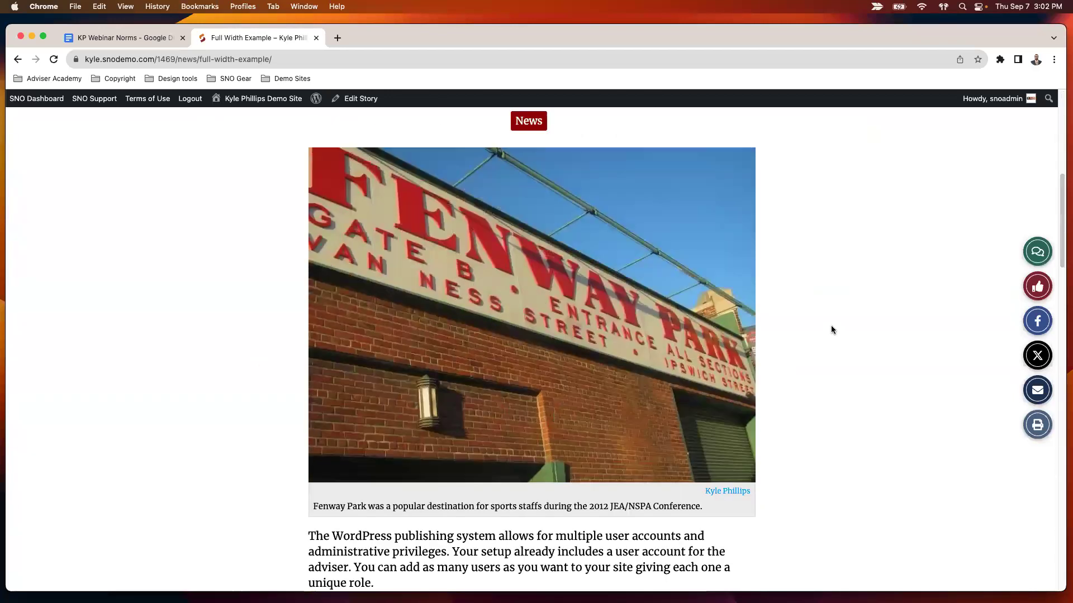
{"action": "scroll", "coordinate": [830, 330], "scroll_direction": "down", "scroll_amount": 7}
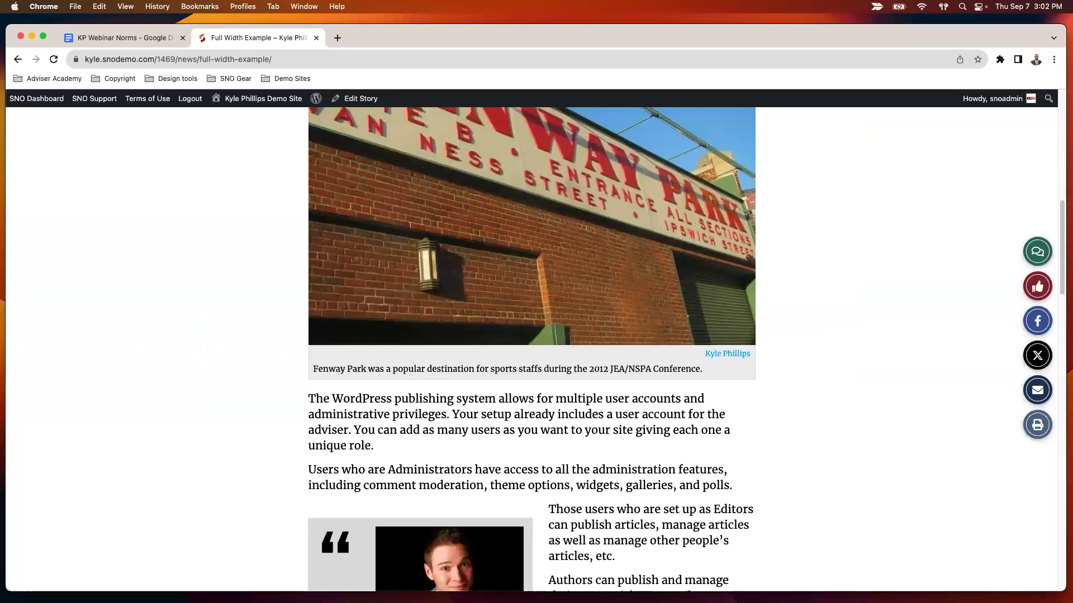
{"action": "scroll", "coordinate": [438, 213], "scroll_direction": "up", "scroll_amount": 5}
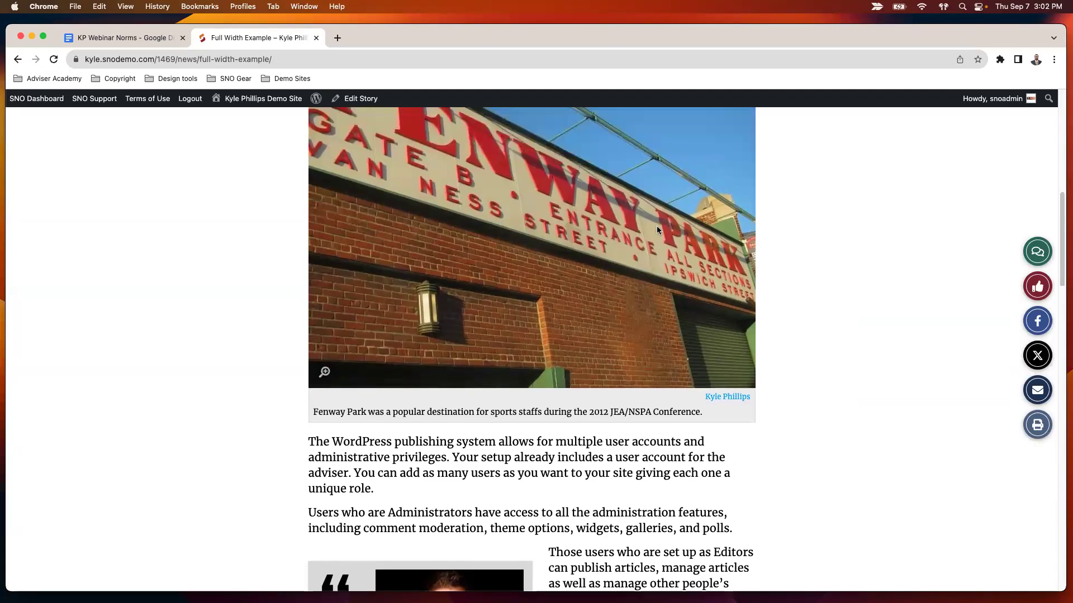
{"action": "scroll", "coordinate": [438, 213], "scroll_direction": "up", "scroll_amount": 2}
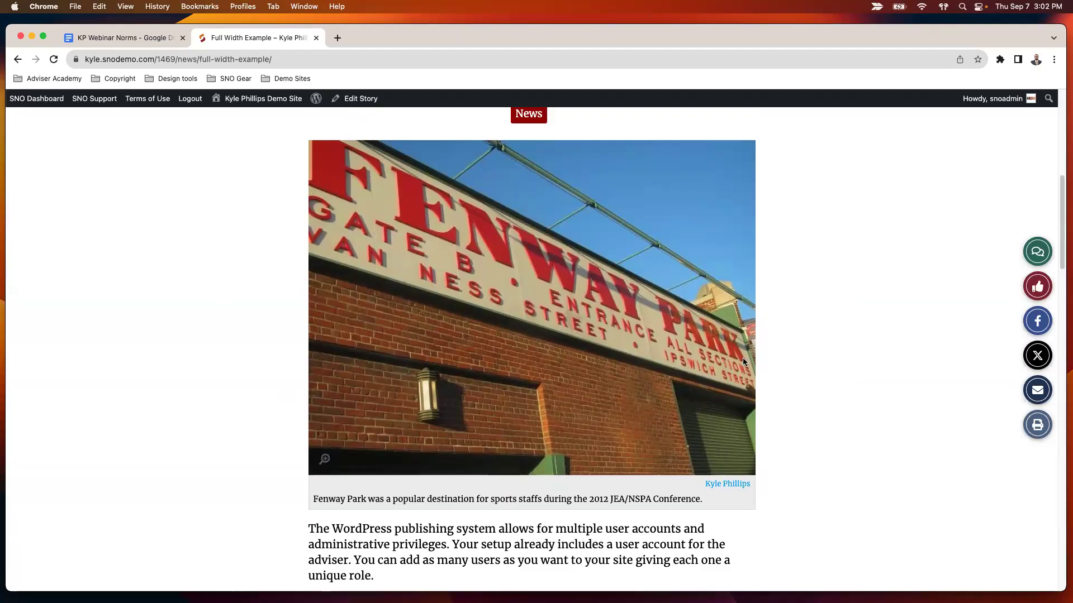
{"action": "scroll", "coordinate": [491, 447], "scroll_direction": "down", "scroll_amount": 7}
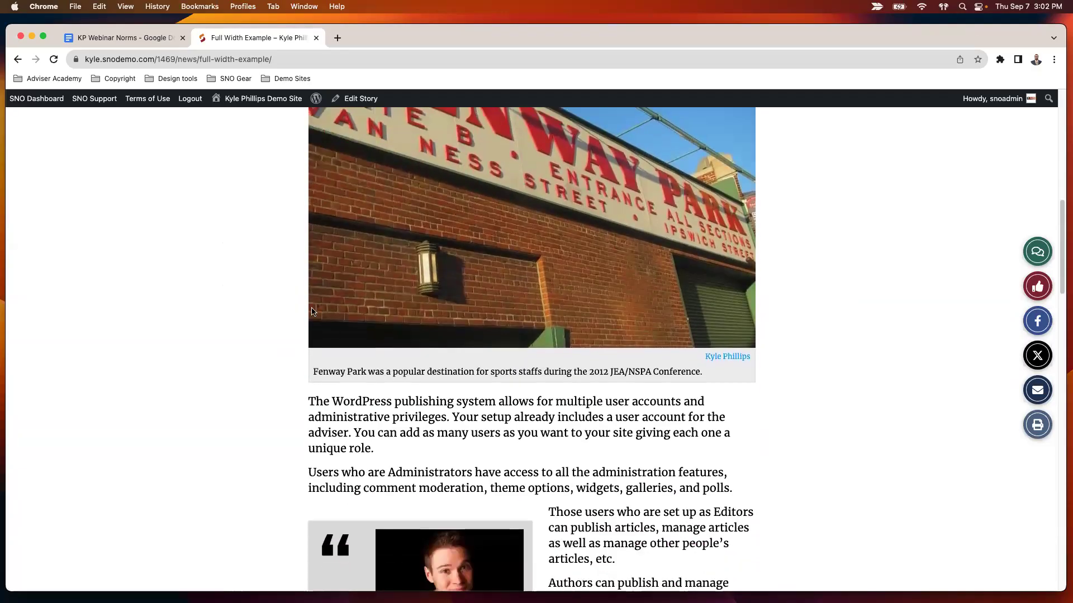
{"action": "scroll", "coordinate": [599, 241], "scroll_direction": "down", "scroll_amount": 4}
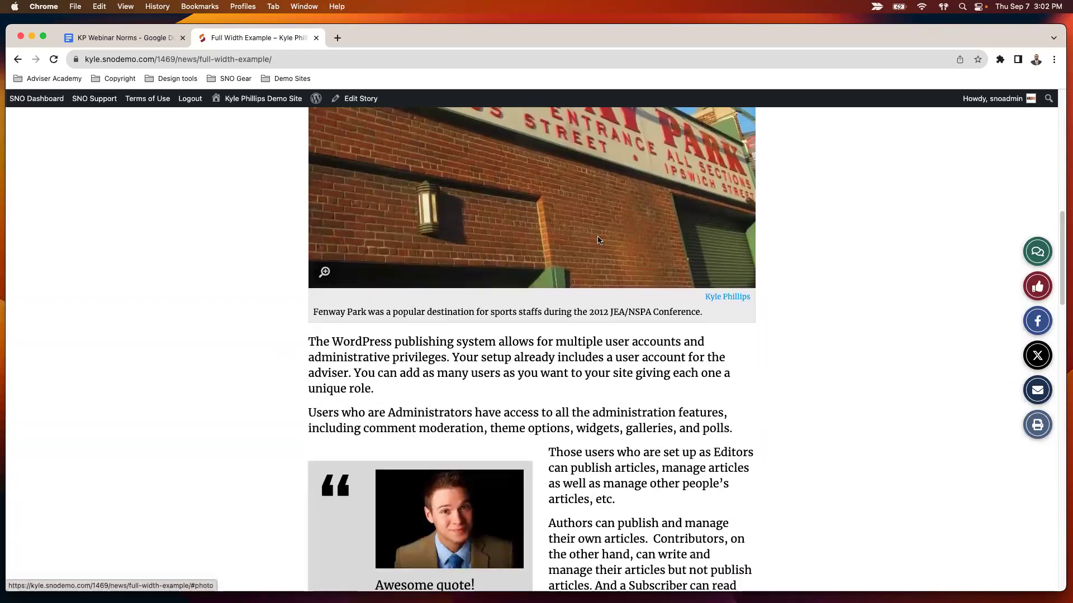
- Review the rest of the story page: body text, donation box, More in News grid and About the Contributor section
{"action": "scroll", "coordinate": [627, 246], "scroll_direction": "down", "scroll_amount": 20}
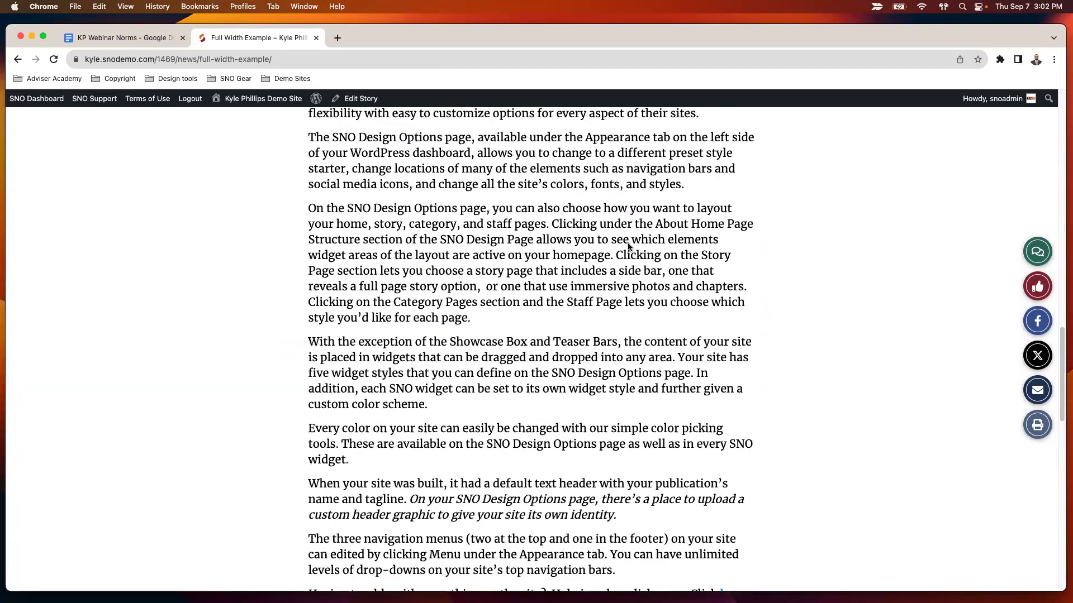
{"action": "scroll", "coordinate": [594, 254], "scroll_direction": "down", "scroll_amount": 10}
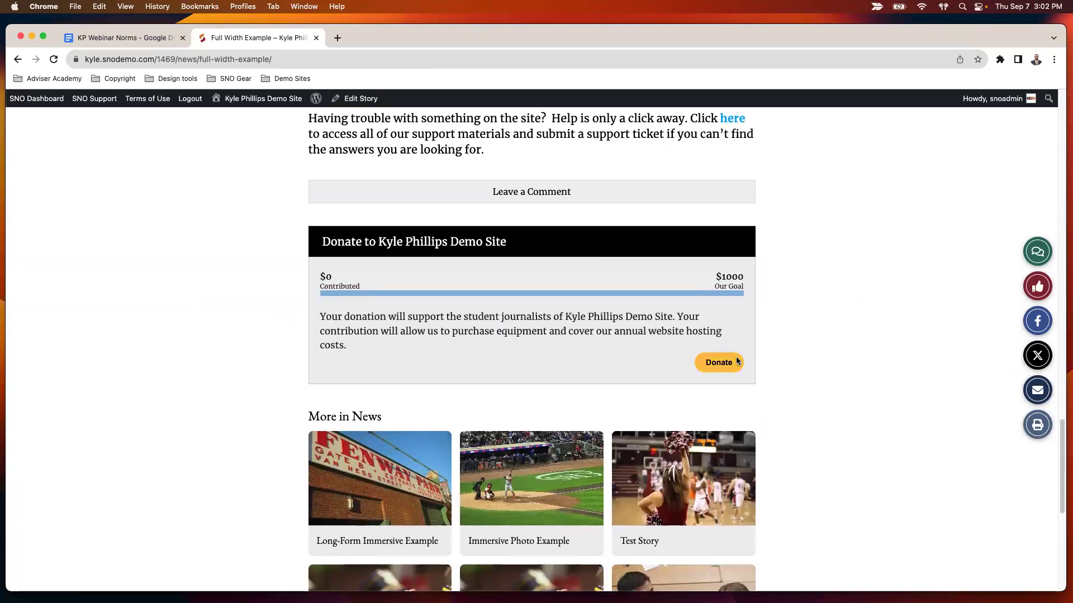
{"action": "scroll", "coordinate": [808, 266], "scroll_direction": "down", "scroll_amount": 5}
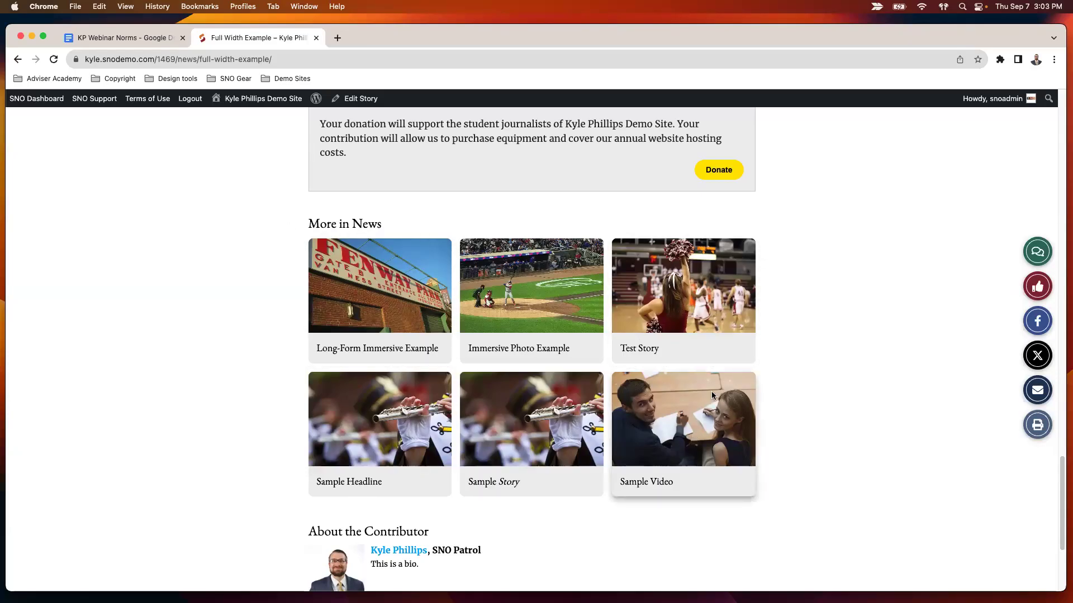
{"action": "scroll", "coordinate": [818, 357], "scroll_direction": "down", "scroll_amount": 3}
{"action": "scroll", "coordinate": [819, 350], "scroll_direction": "down", "scroll_amount": 1}
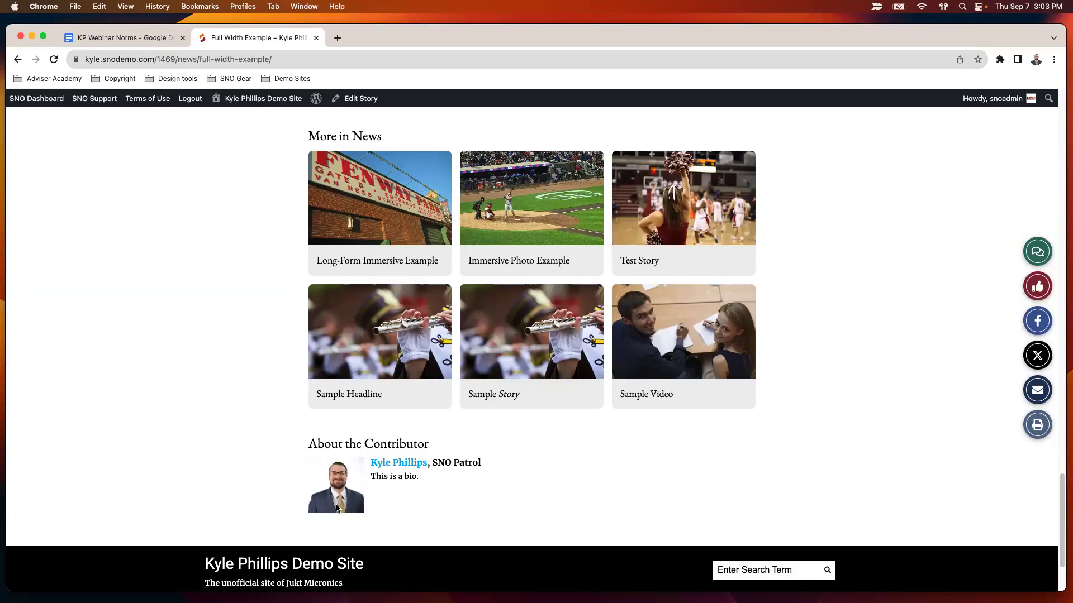
{"action": "scroll", "coordinate": [228, 433], "scroll_direction": "up", "scroll_amount": 15}
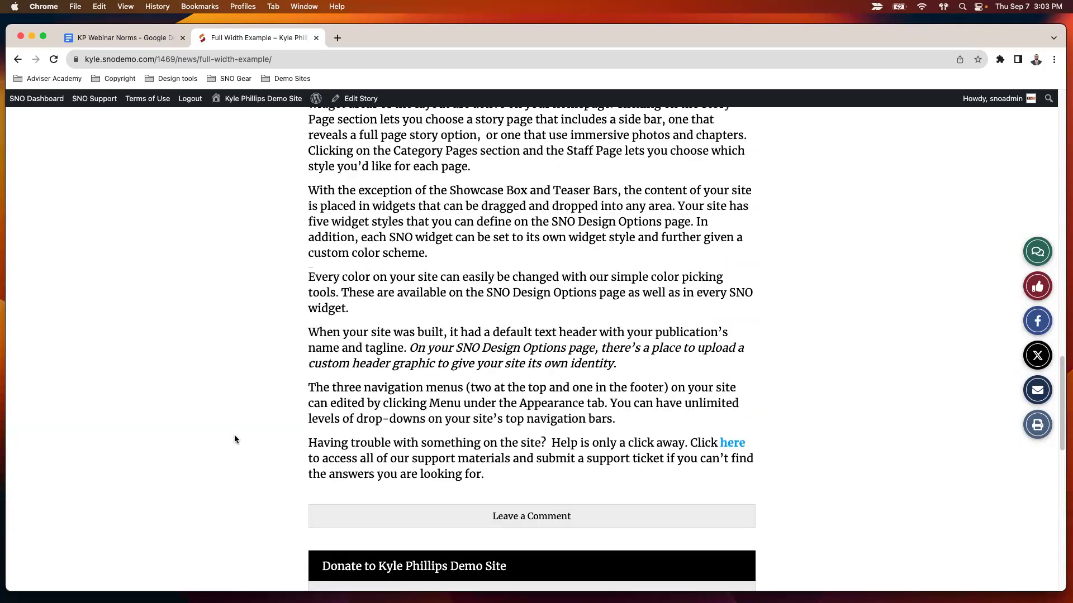
{"action": "scroll", "coordinate": [235, 439], "scroll_direction": "up", "scroll_amount": 10}
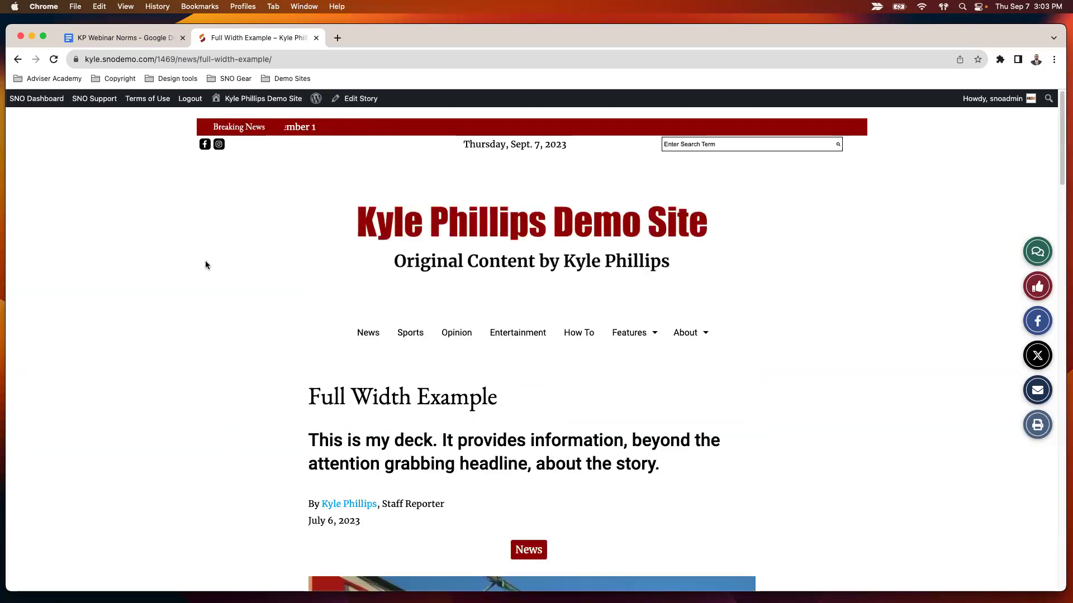
- Return to the homepage and open the Single Sidebar Example story in the Opinion section
{"action": "left_click", "coordinate": [17, 60]}
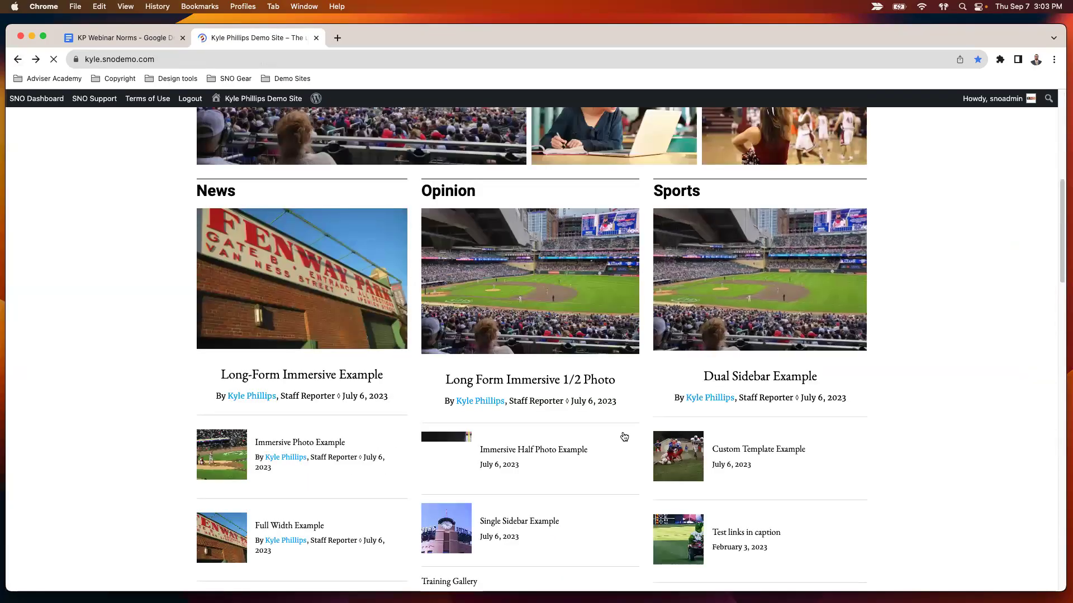
{"action": "left_click", "coordinate": [534, 522]}
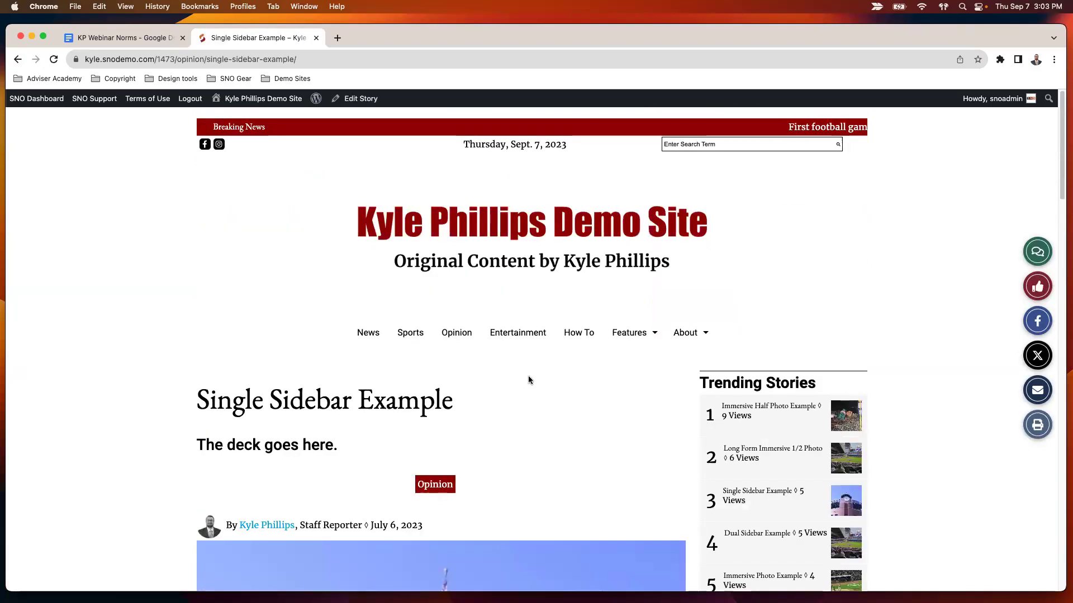
- Examine the Single Sidebar Example story's headline, deck, category label, byline and photo alongside the Trending Stories and Advertisement sidebar
{"action": "scroll", "coordinate": [519, 332], "scroll_direction": "down", "scroll_amount": 3}
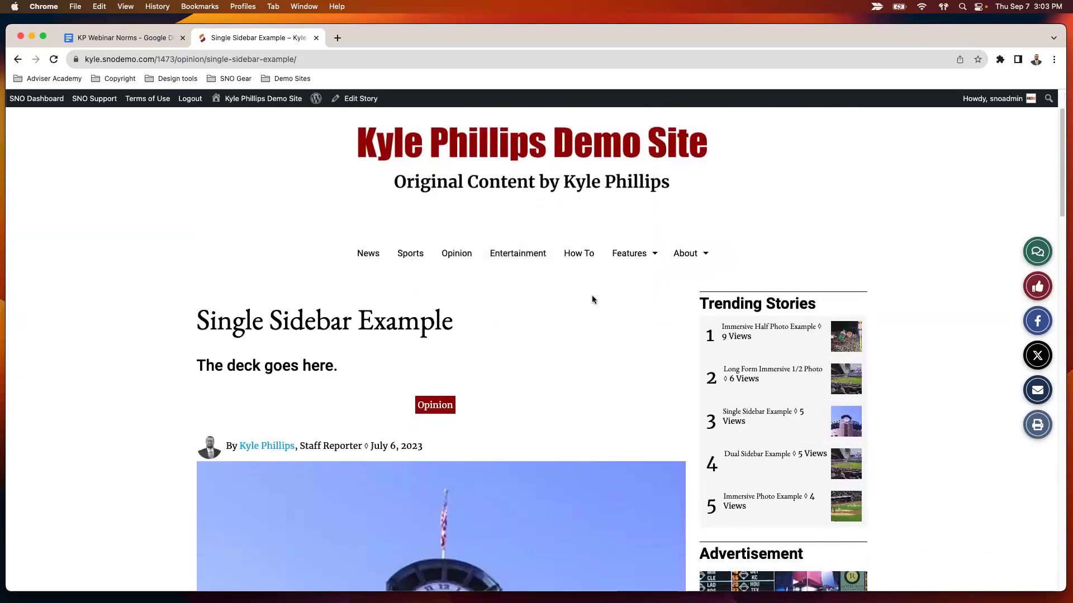
{"action": "scroll", "coordinate": [603, 302], "scroll_direction": "down", "scroll_amount": 1}
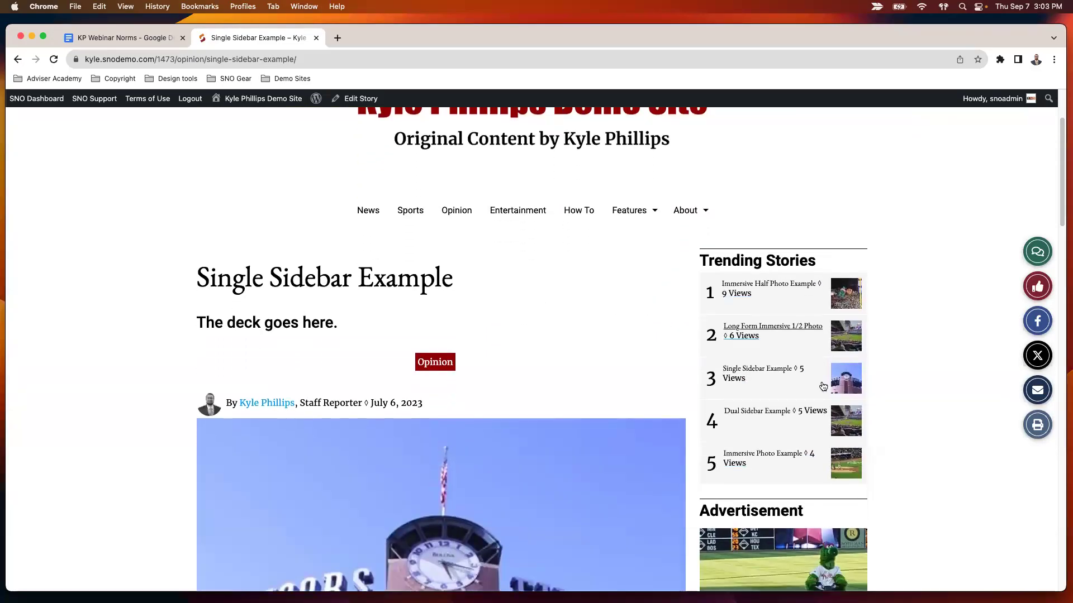
{"action": "scroll", "coordinate": [818, 273], "scroll_direction": "down", "scroll_amount": 1}
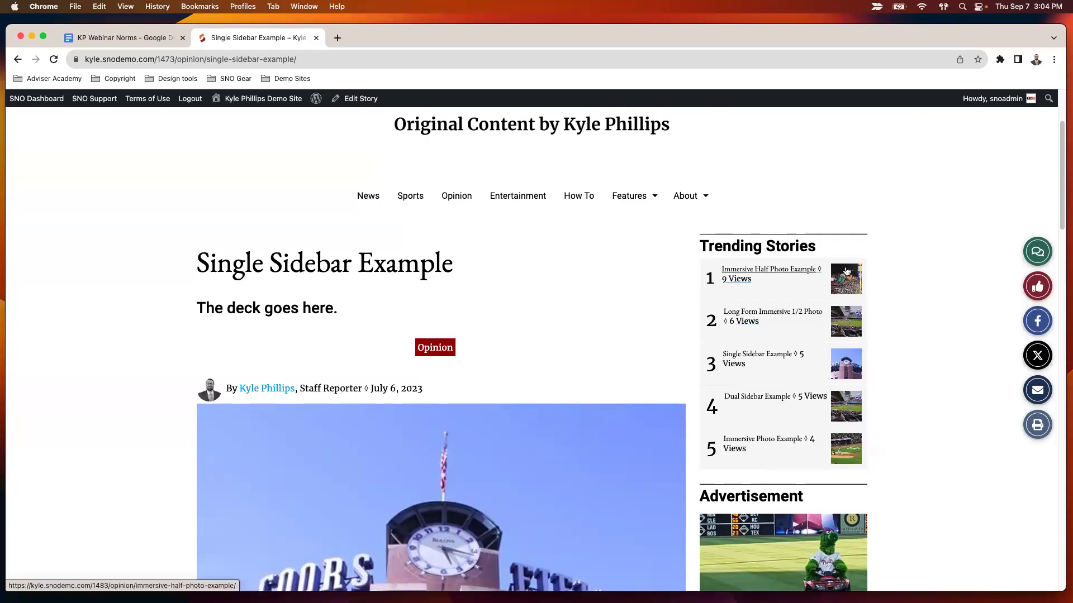
{"action": "scroll", "coordinate": [874, 240], "scroll_direction": "down", "scroll_amount": 1}
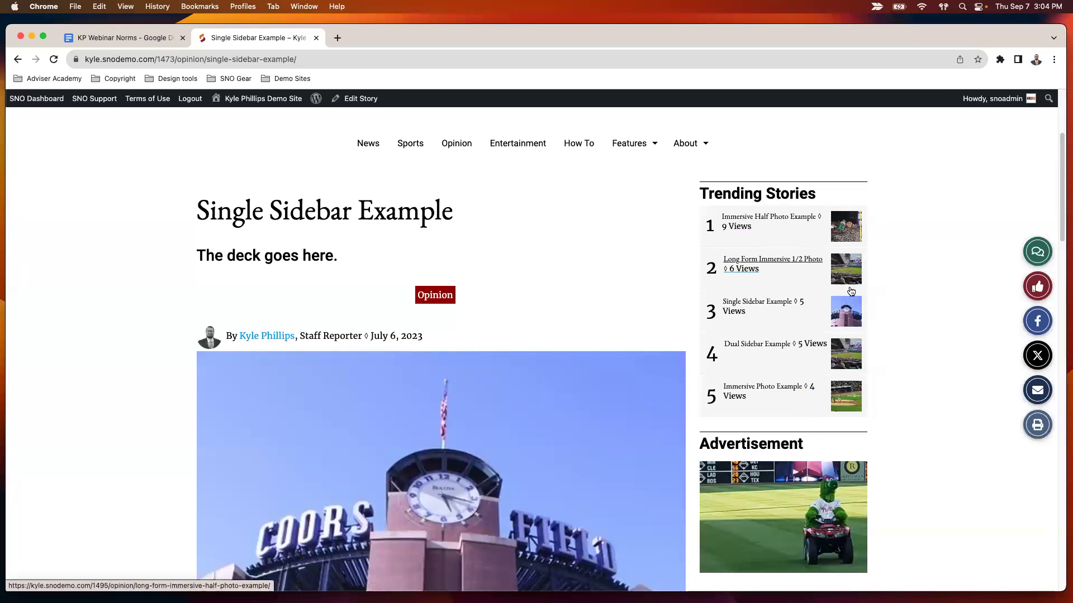
{"action": "mouse_move", "coordinate": [46, 115]}
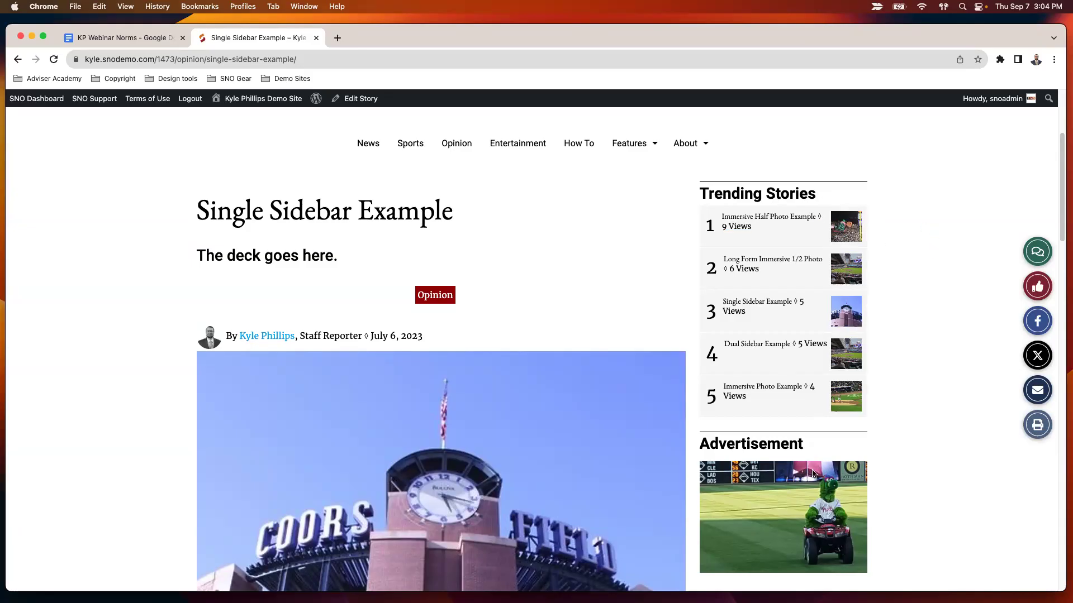
{"action": "scroll", "coordinate": [890, 291], "scroll_direction": "down", "scroll_amount": 1}
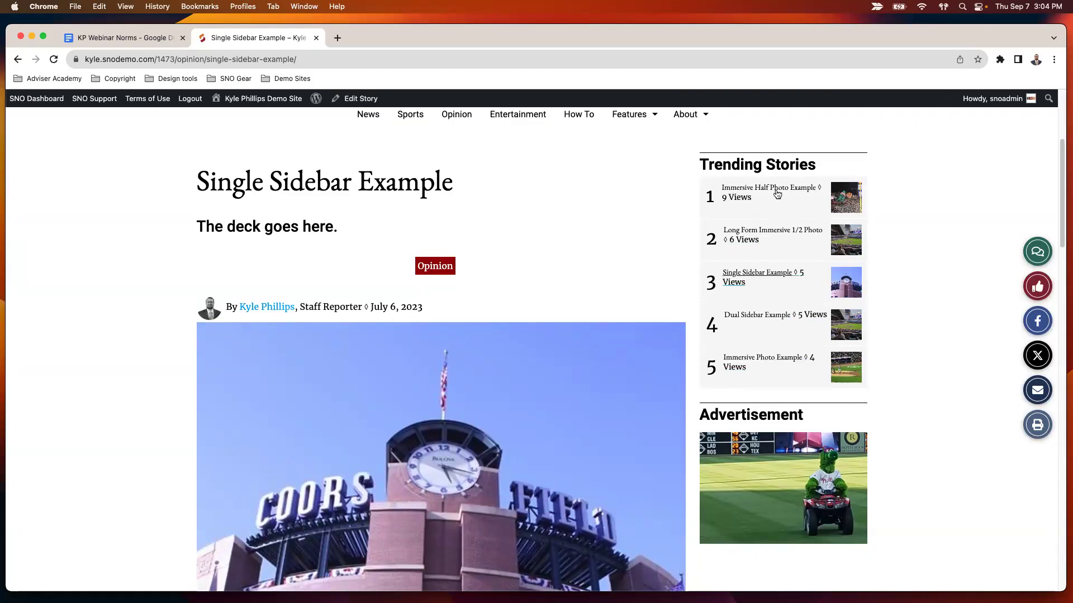
{"action": "scroll", "coordinate": [553, 263], "scroll_direction": "down", "scroll_amount": 1}
{"action": "scroll", "coordinate": [564, 251], "scroll_direction": "down", "scroll_amount": 1}
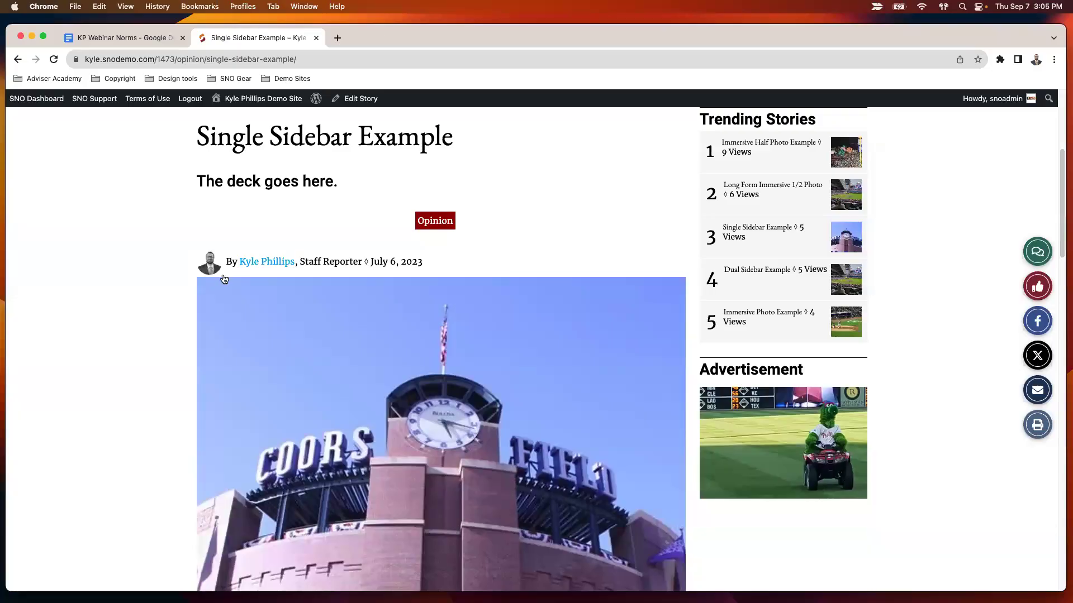
- Review the rest of the Single Sidebar Example page: body text, comment area, donation box, More in Opinion grid and About the Contributor section
{"action": "scroll", "coordinate": [472, 240], "scroll_direction": "down", "scroll_amount": 8}
{"action": "scroll", "coordinate": [473, 240], "scroll_direction": "down", "scroll_amount": 15}
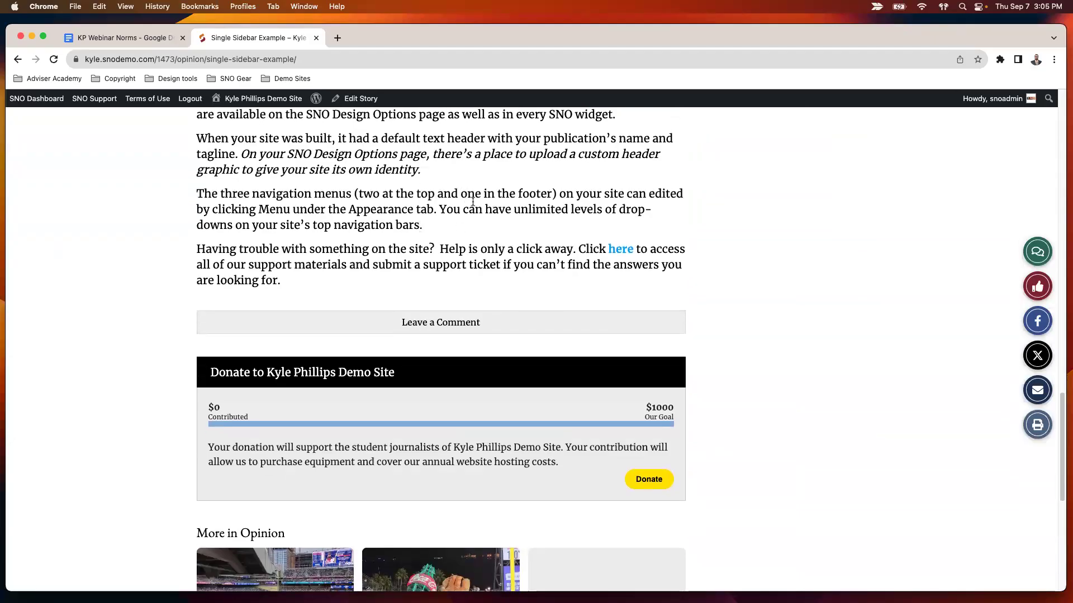
{"action": "scroll", "coordinate": [472, 202], "scroll_direction": "down", "scroll_amount": 2}
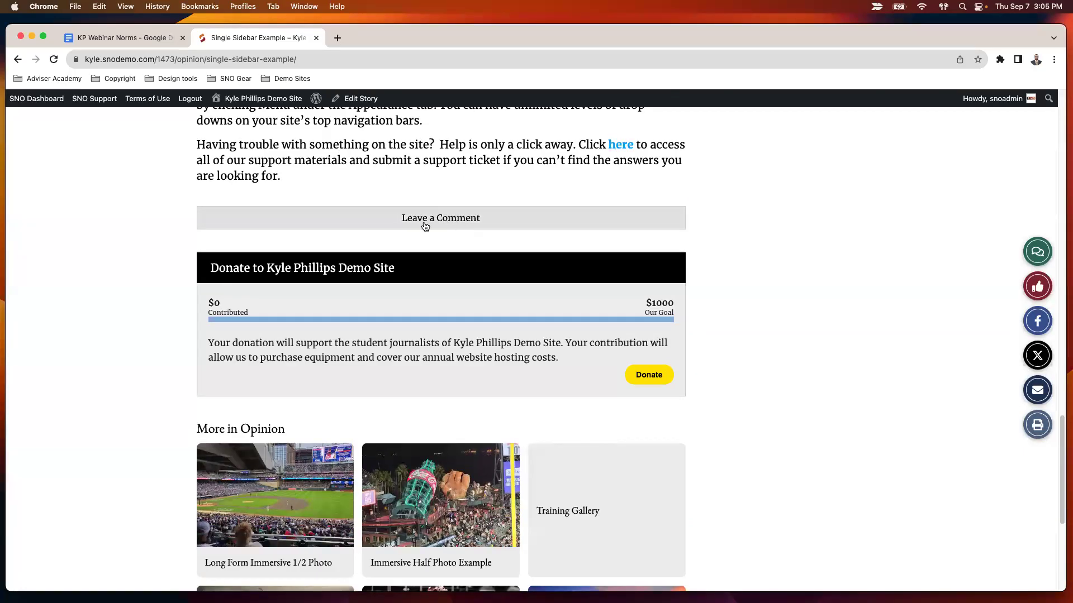
{"action": "scroll", "coordinate": [450, 284], "scroll_direction": "down", "scroll_amount": 1}
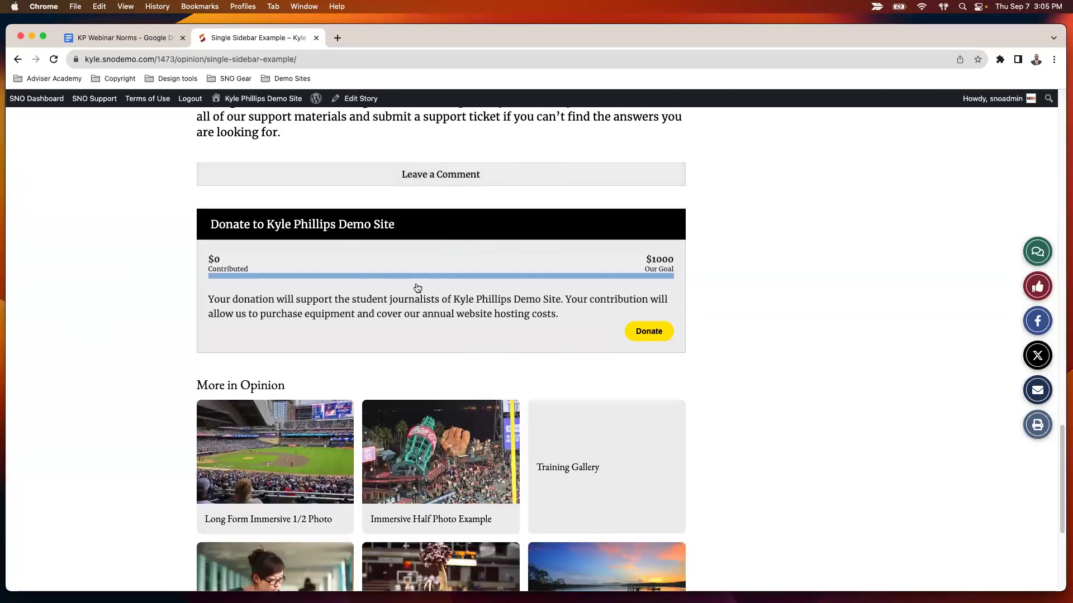
{"action": "scroll", "coordinate": [417, 288], "scroll_direction": "down", "scroll_amount": 5}
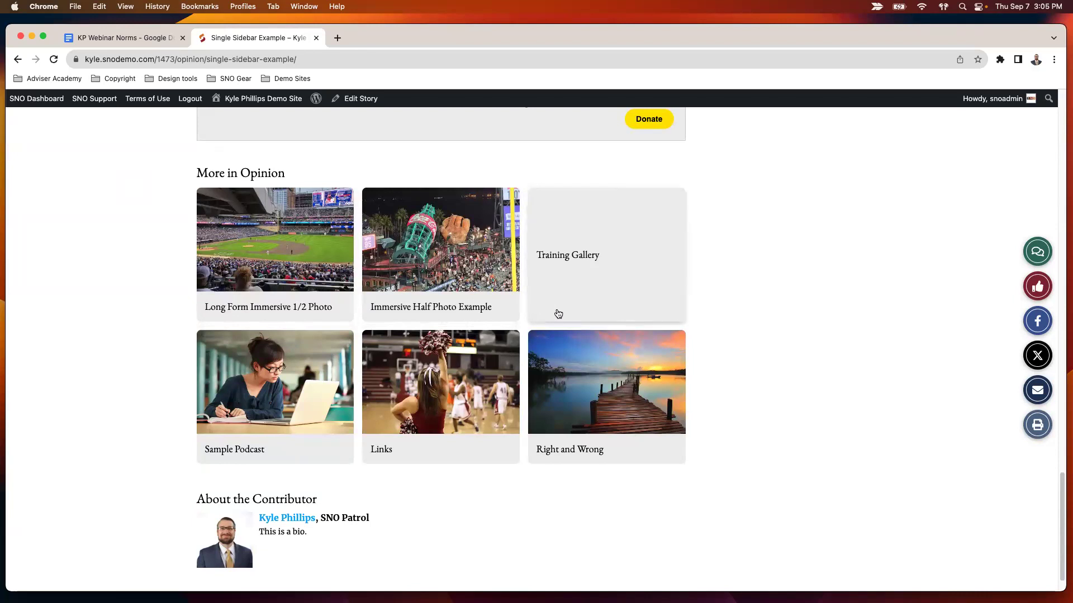
- Return to the homepage and open the Dual Sidebar Example story in the Sports section
{"action": "left_click", "coordinate": [16, 60]}
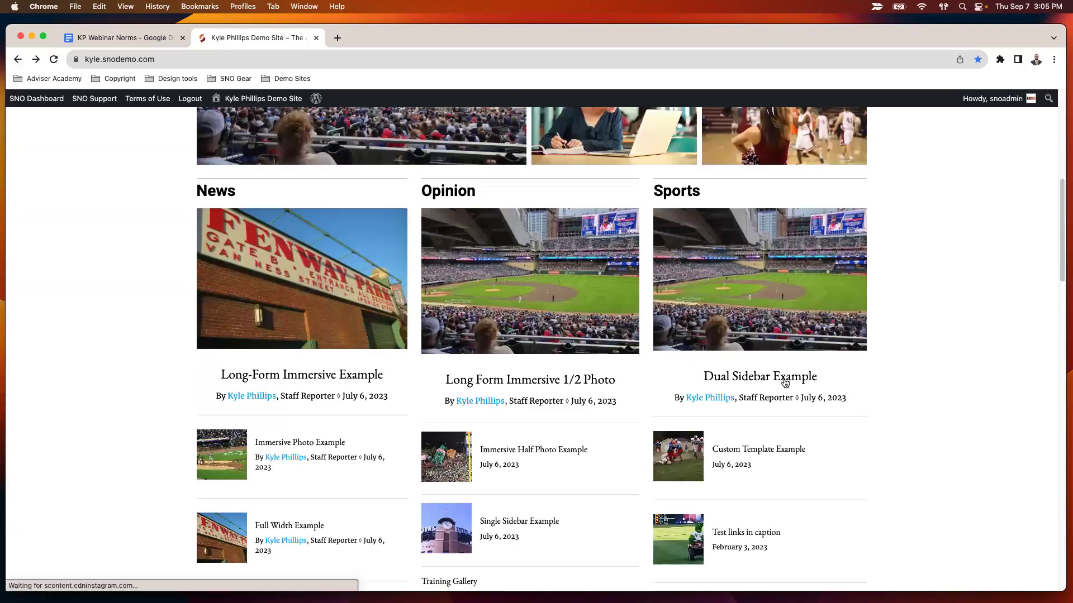
{"action": "left_click", "coordinate": [767, 378]}
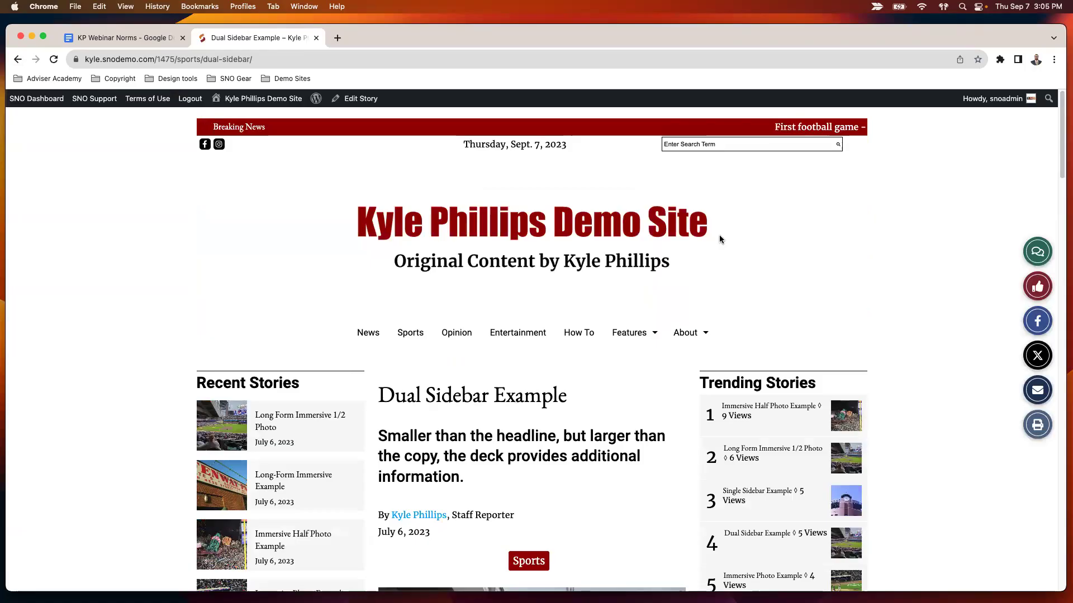
- Examine the Dual Sidebar Example's central story column between the Recent Stories sidebar and the Trending Stories and Advertisement sidebar
{"action": "scroll", "coordinate": [719, 238], "scroll_direction": "down", "scroll_amount": 4}
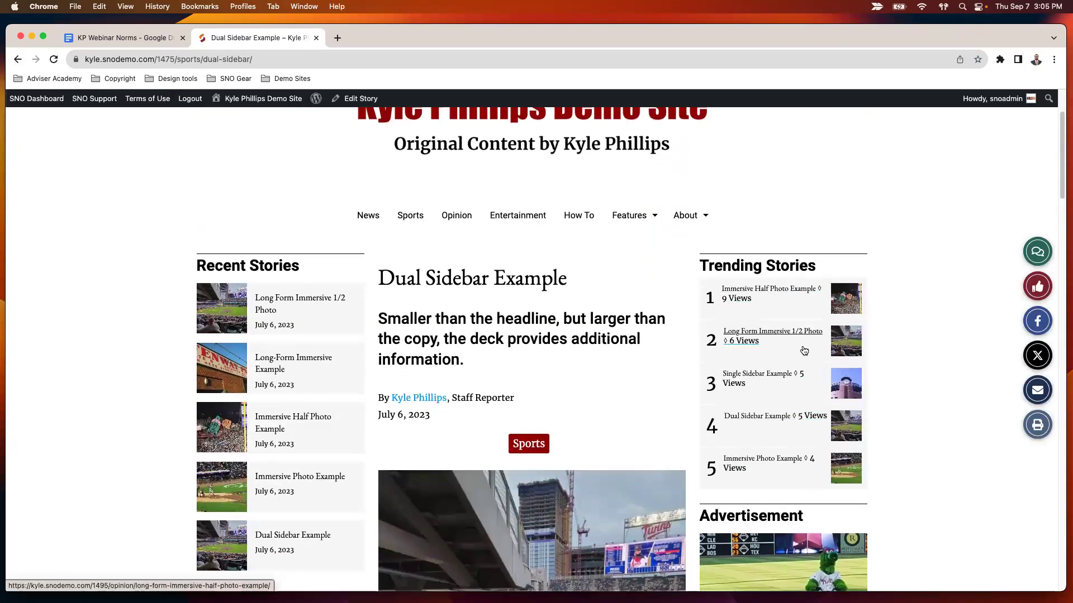
{"action": "scroll", "coordinate": [804, 346], "scroll_direction": "down", "scroll_amount": 1}
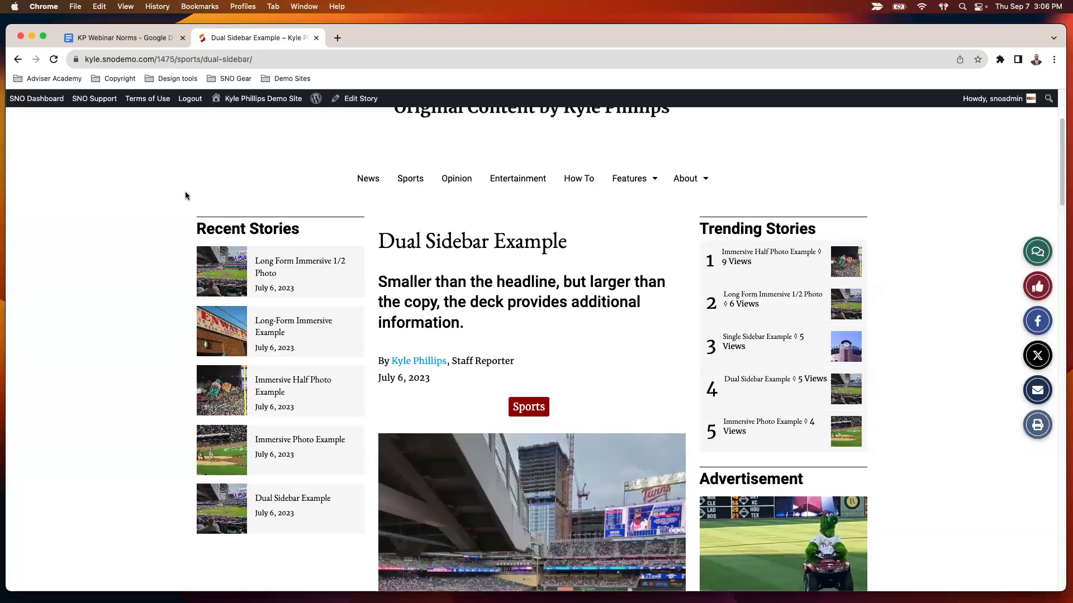
{"action": "mouse_move", "coordinate": [59, 100]}
{"action": "scroll", "coordinate": [497, 237], "scroll_direction": "up", "scroll_amount": 1}
{"action": "scroll", "coordinate": [568, 277], "scroll_direction": "down", "scroll_amount": 4}
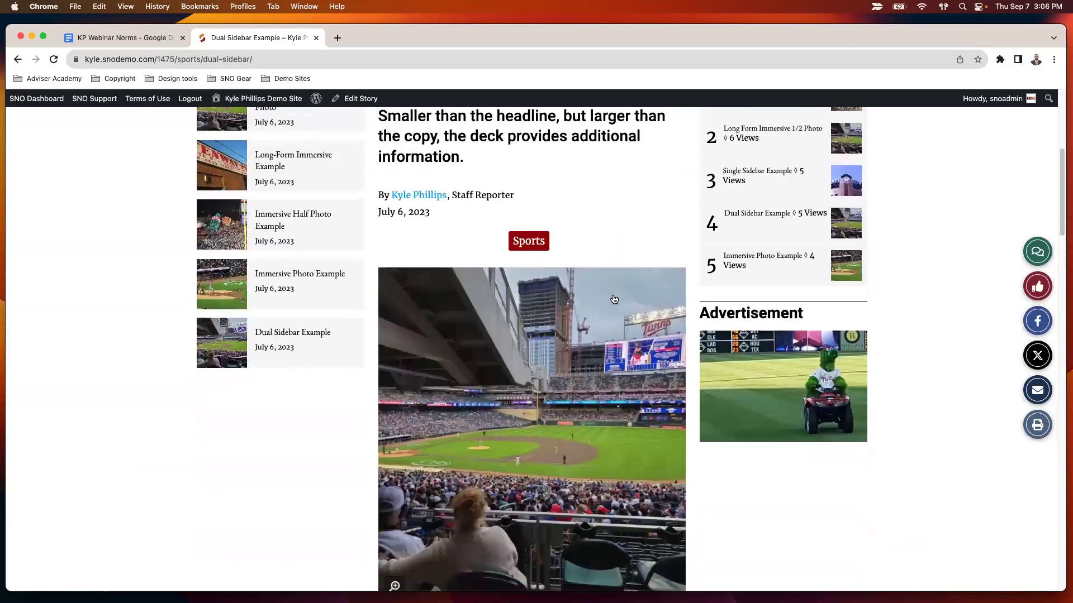
- Review the Dual Sidebar Example's body text, donation box, More in Sports grid and About the Contributor section, and return to the story's headline
{"action": "scroll", "coordinate": [613, 299], "scroll_direction": "down", "scroll_amount": 20}
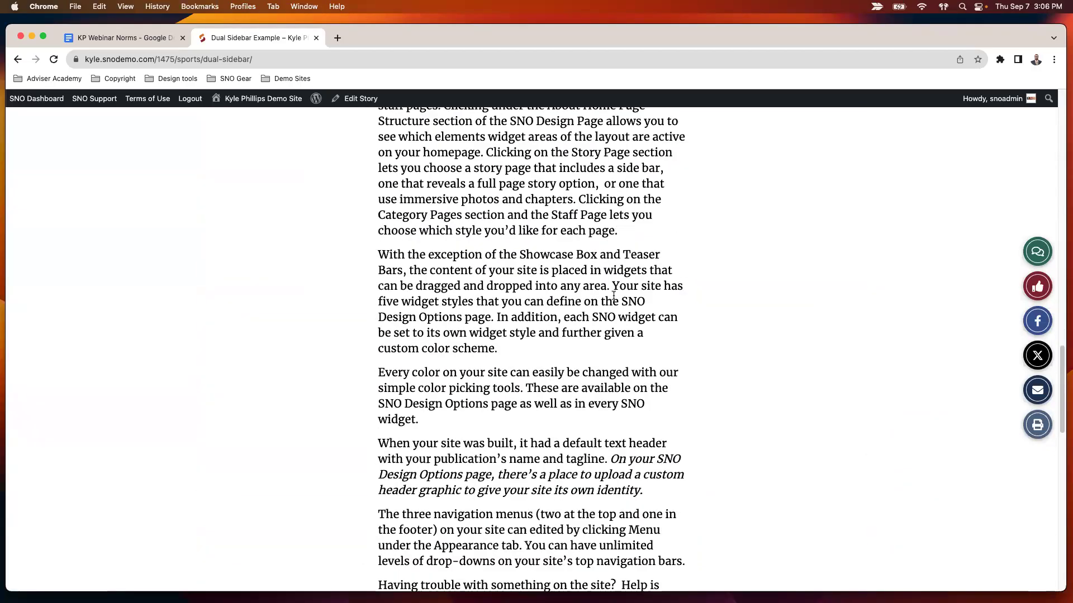
{"action": "scroll", "coordinate": [613, 296], "scroll_direction": "down", "scroll_amount": 10}
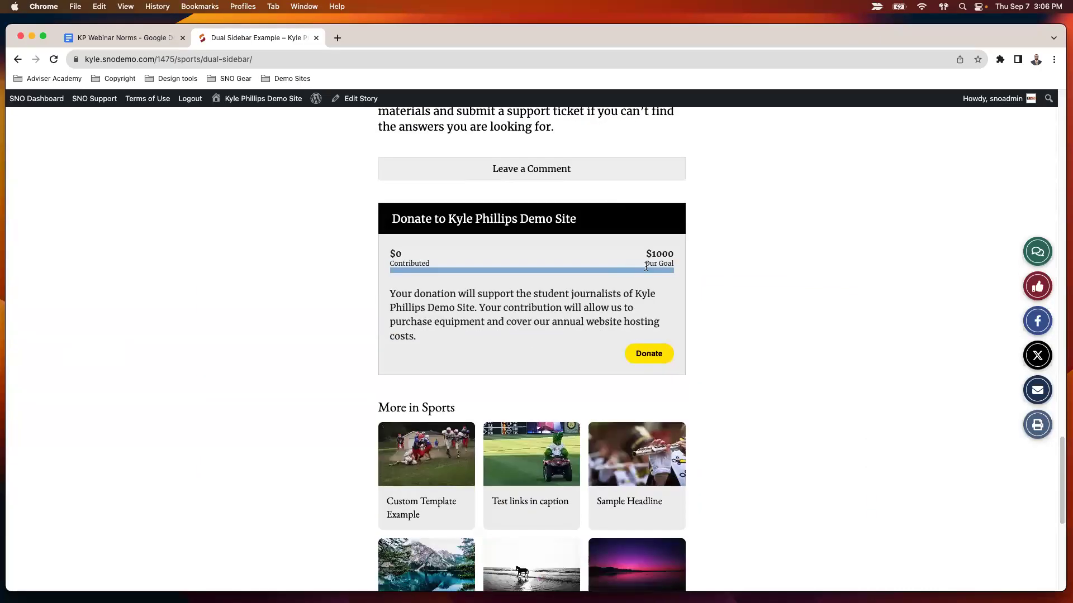
{"action": "scroll", "coordinate": [647, 266], "scroll_direction": "down", "scroll_amount": 6}
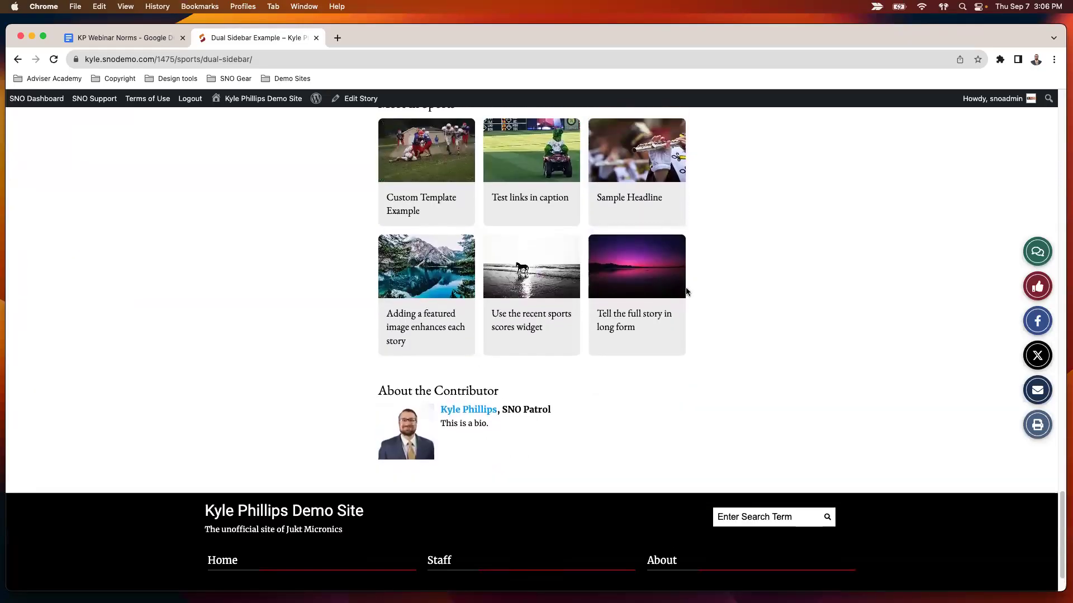
{"action": "scroll", "coordinate": [686, 291], "scroll_direction": "up", "scroll_amount": 6}
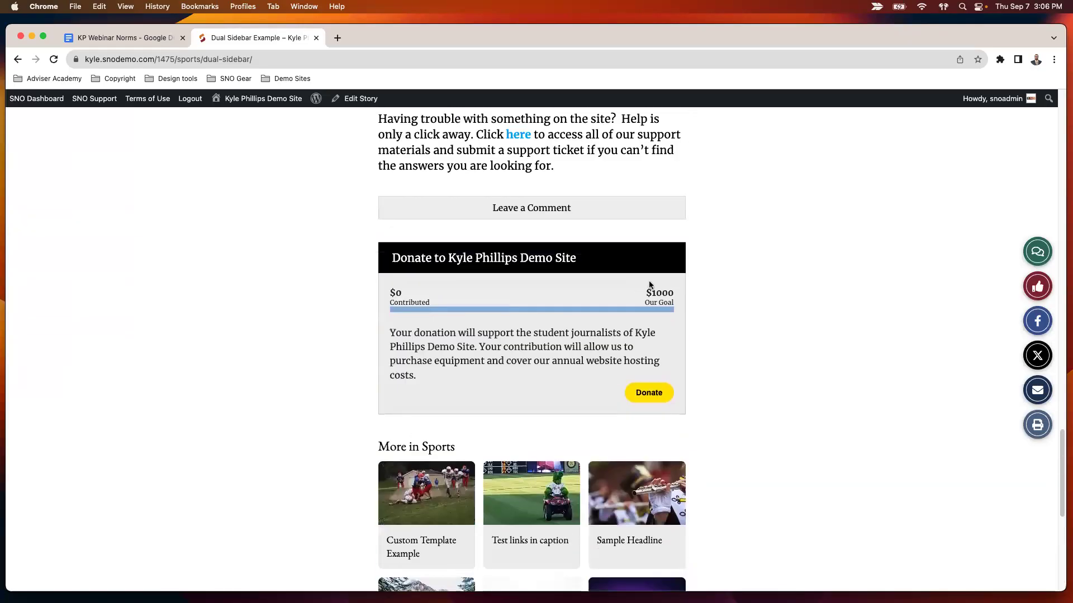
{"action": "scroll", "coordinate": [559, 324], "scroll_direction": "up", "scroll_amount": 8}
{"action": "scroll", "coordinate": [564, 288], "scroll_direction": "up", "scroll_amount": 10}
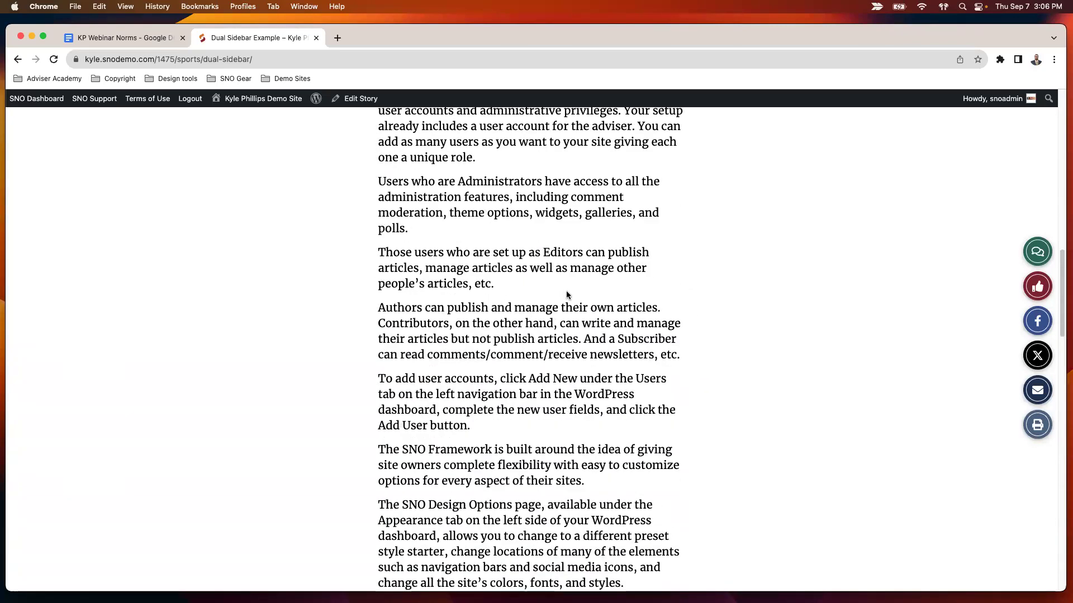
{"action": "scroll", "coordinate": [567, 295], "scroll_direction": "up", "scroll_amount": 10}
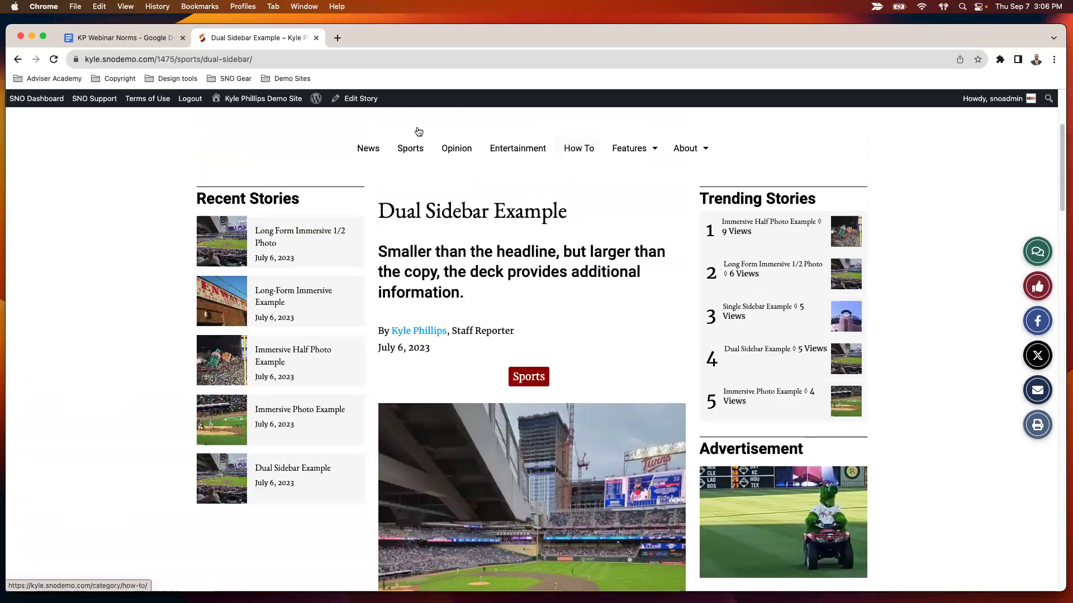
{"action": "scroll", "coordinate": [418, 131], "scroll_direction": "up", "scroll_amount": 2}
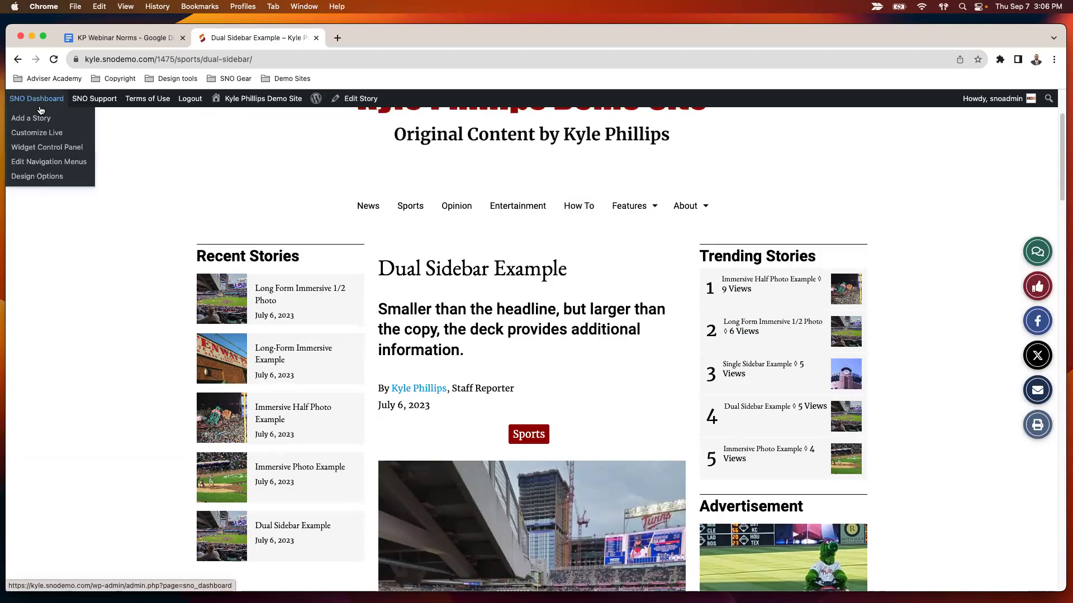
- Open the Appearance settings of the SNO Design Options and check the Website Width setting
{"action": "left_click", "coordinate": [56, 177]}
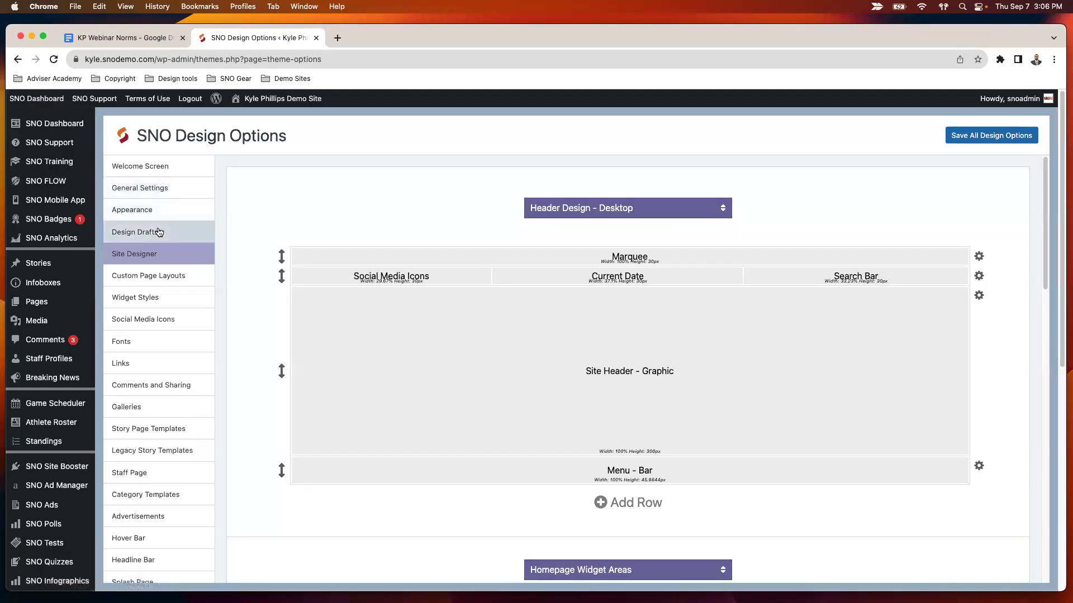
{"action": "left_click", "coordinate": [140, 217]}
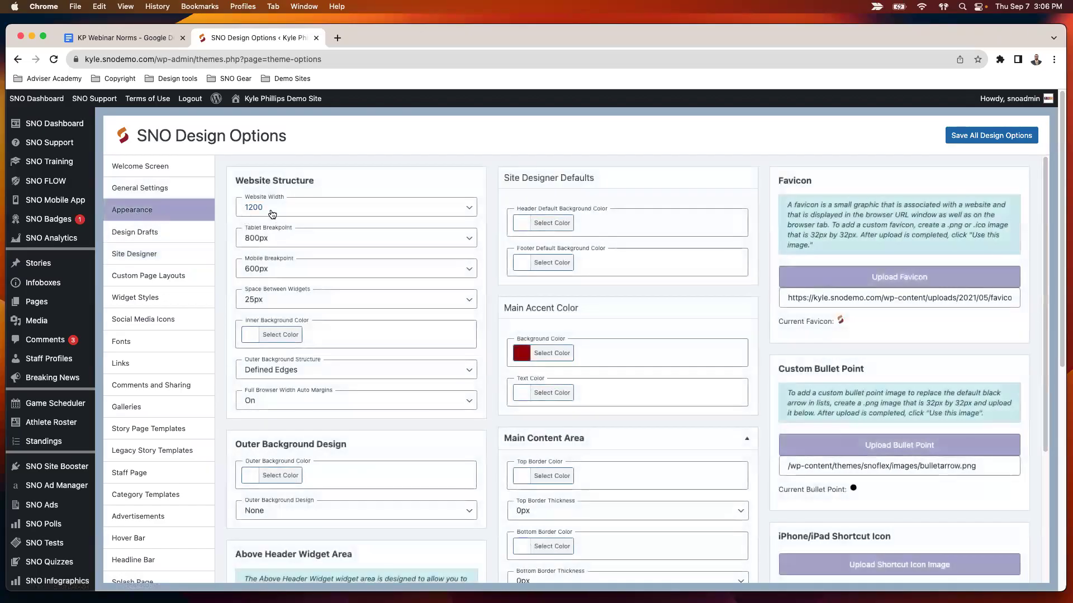
{"action": "left_click", "coordinate": [277, 212]}
{"action": "left_click", "coordinate": [270, 213]}
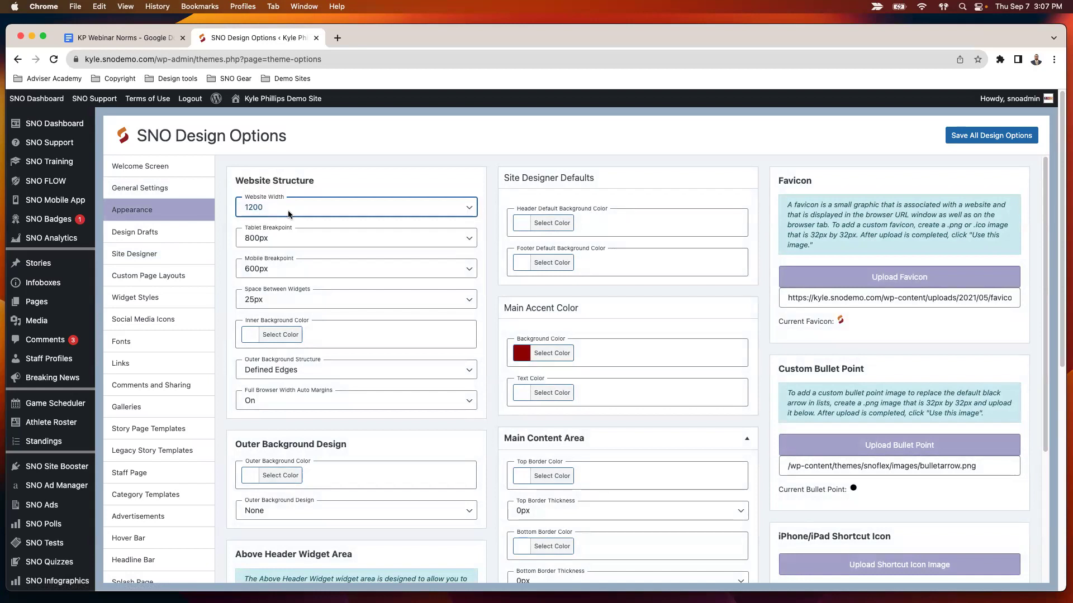
- Go back to the demo site's homepage and open the Immersive Photo Example story in the News section
{"action": "left_click", "coordinate": [296, 107]}
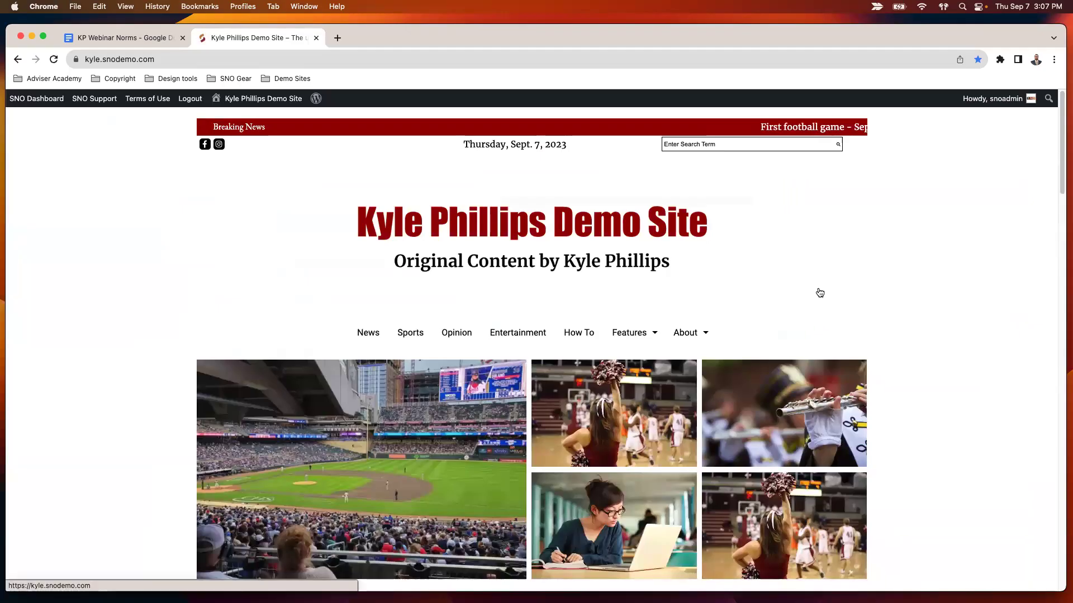
{"action": "scroll", "coordinate": [914, 275], "scroll_direction": "down", "scroll_amount": 5}
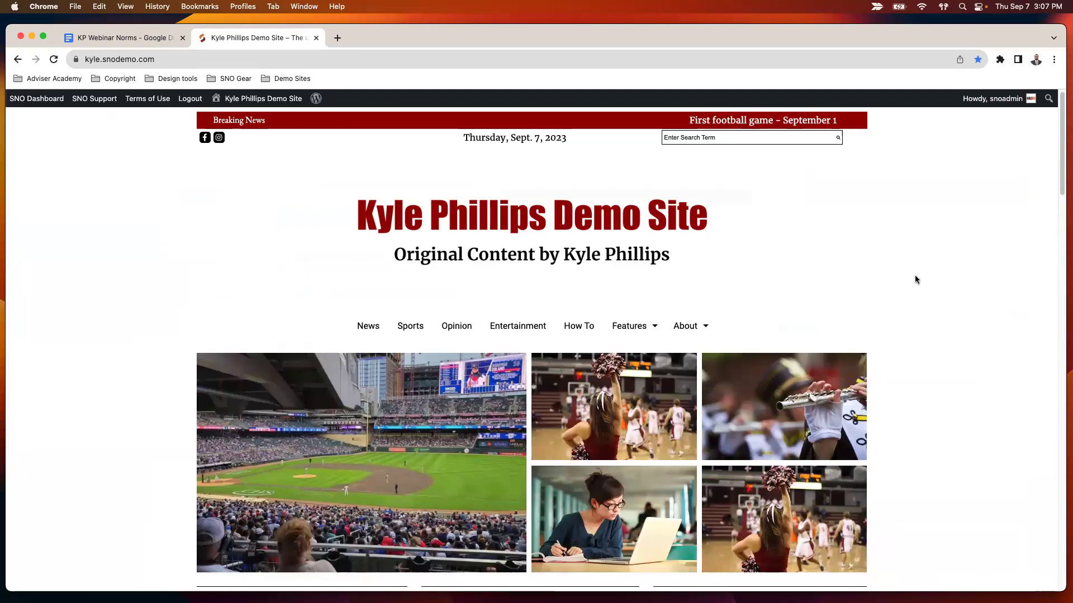
{"action": "scroll", "coordinate": [916, 276], "scroll_direction": "down", "scroll_amount": 3}
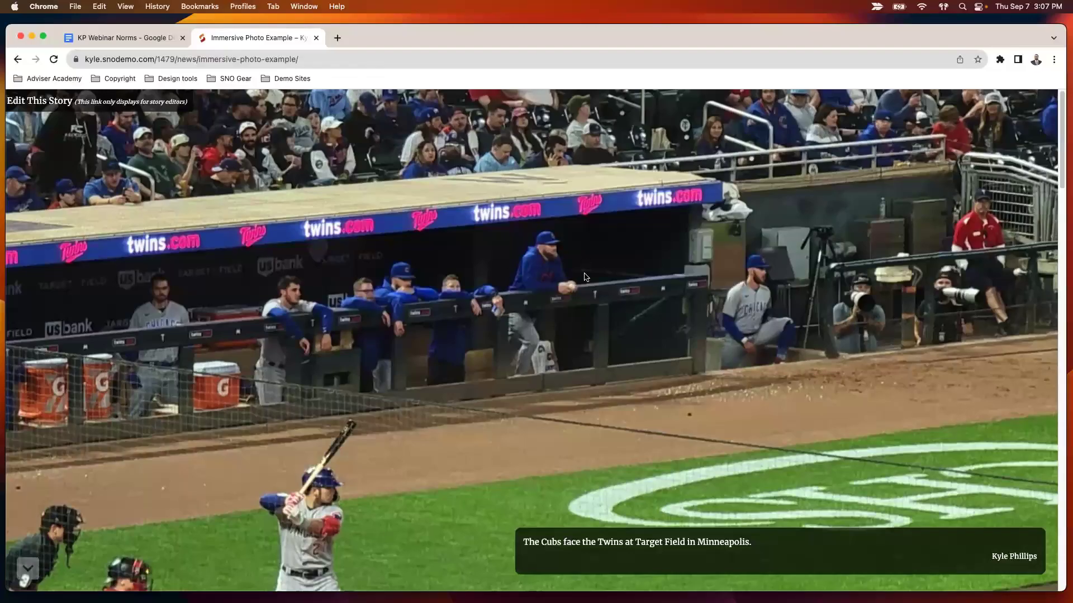
- Examine the Immersive Photo Example's full-screen photo with its caption, and the headline, deck, byline and category labels below it
{"action": "scroll", "coordinate": [585, 277], "scroll_direction": "down", "scroll_amount": 2}
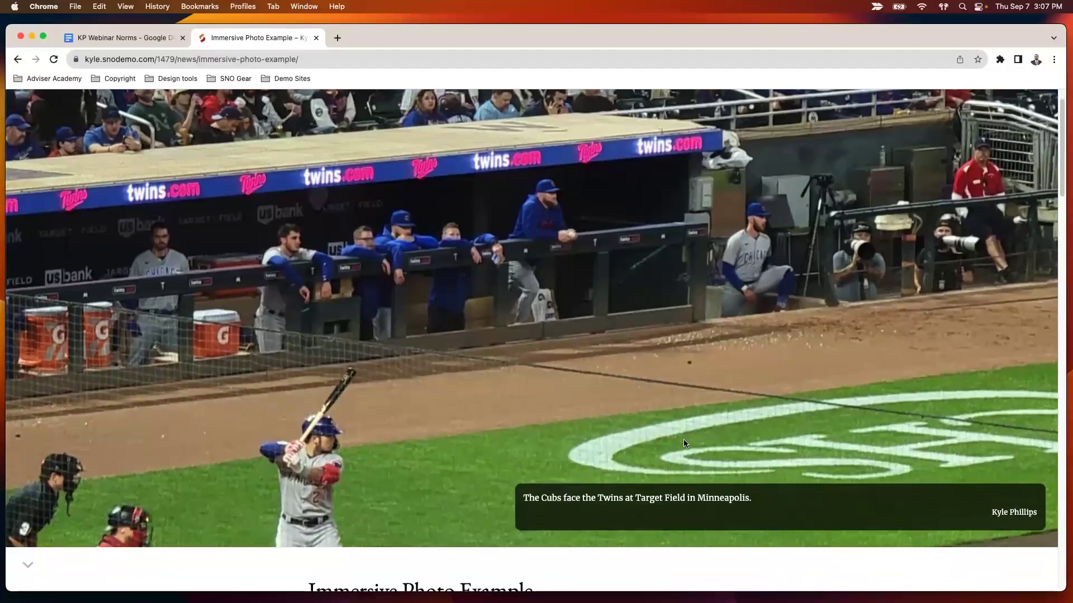
{"action": "scroll", "coordinate": [646, 330], "scroll_direction": "down", "scroll_amount": 10}
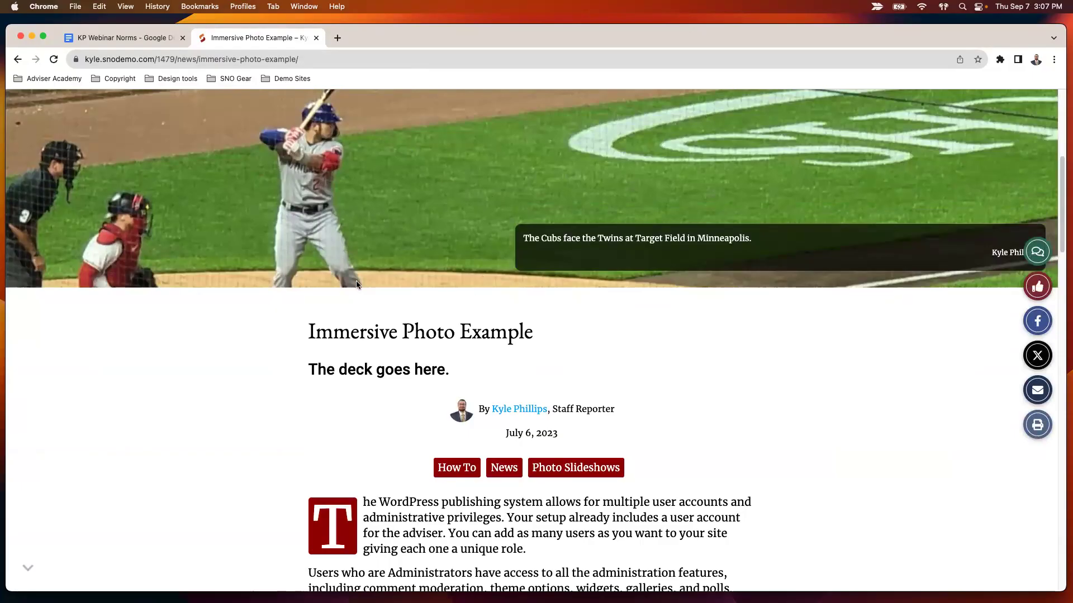
{"action": "scroll", "coordinate": [293, 312], "scroll_direction": "down", "scroll_amount": 2}
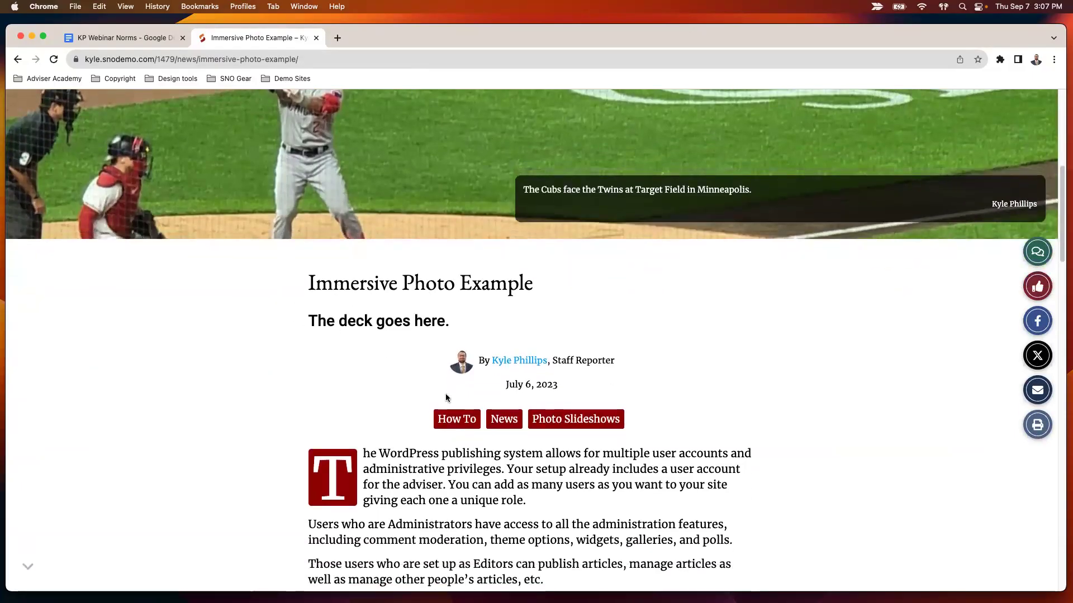
{"action": "scroll", "coordinate": [575, 344], "scroll_direction": "down", "scroll_amount": 1}
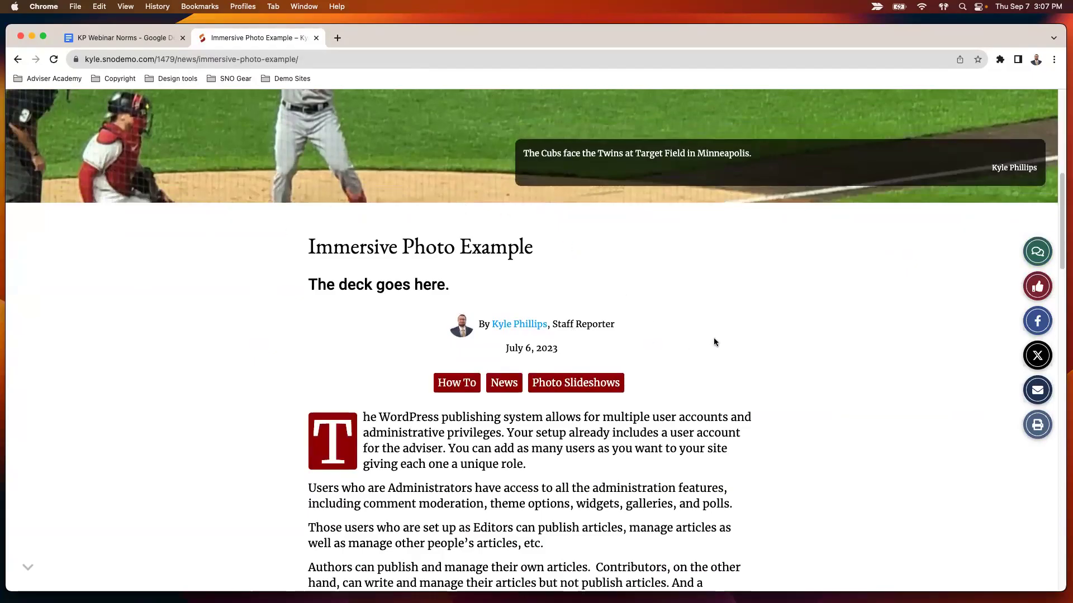
- Review the Immersive Photo Example's body text, donation box and the More in How To, News and Photo Slideshows sections below it
{"action": "scroll", "coordinate": [713, 342], "scroll_direction": "down", "scroll_amount": 5}
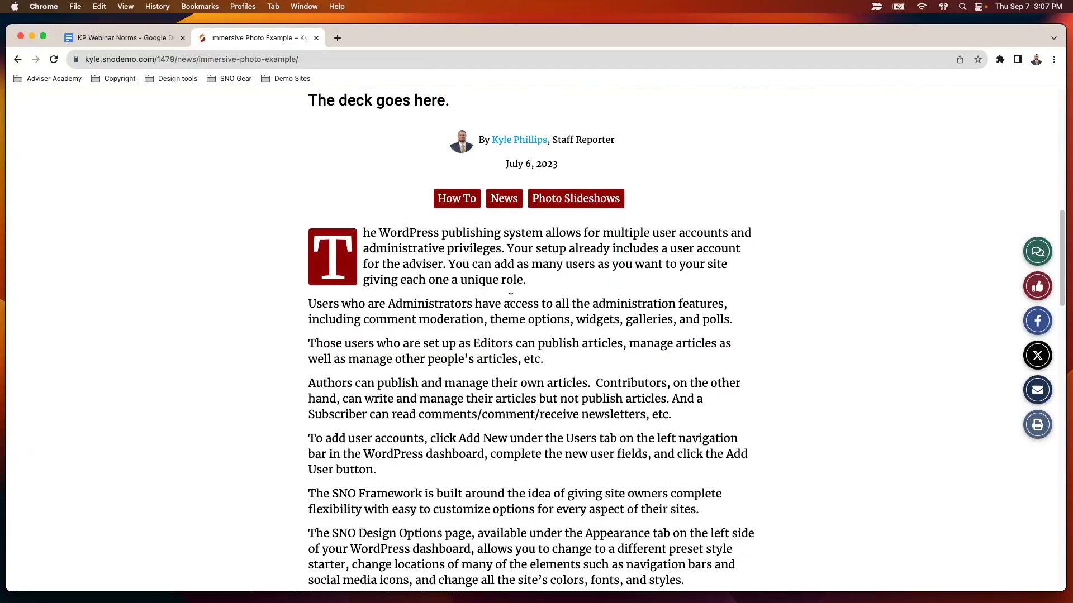
{"action": "scroll", "coordinate": [517, 296], "scroll_direction": "down", "scroll_amount": 12}
{"action": "scroll", "coordinate": [516, 296], "scroll_direction": "down", "scroll_amount": 5}
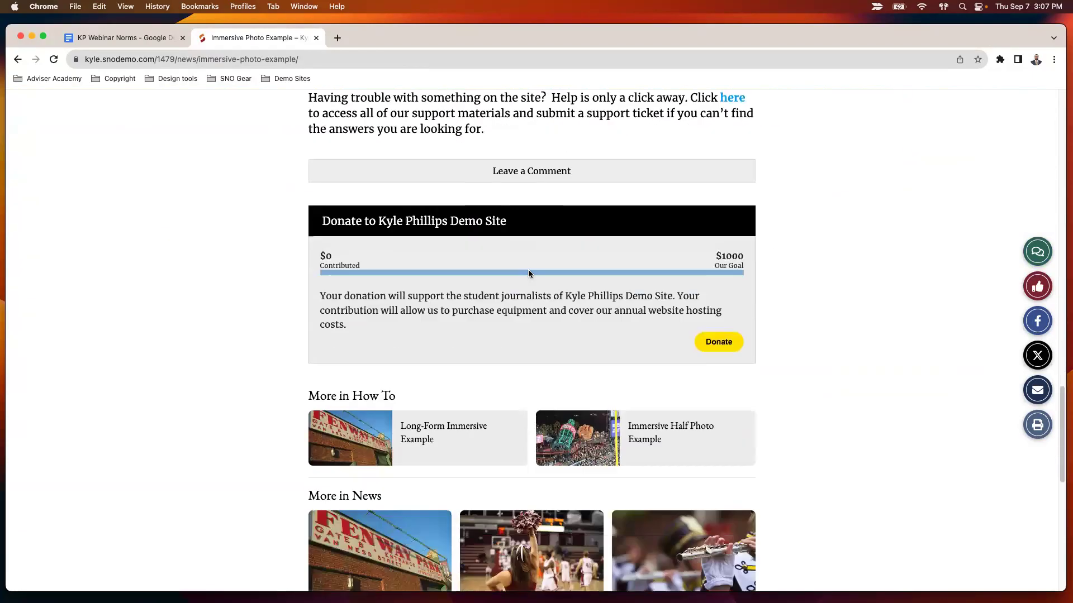
{"action": "scroll", "coordinate": [285, 416], "scroll_direction": "down", "scroll_amount": 4}
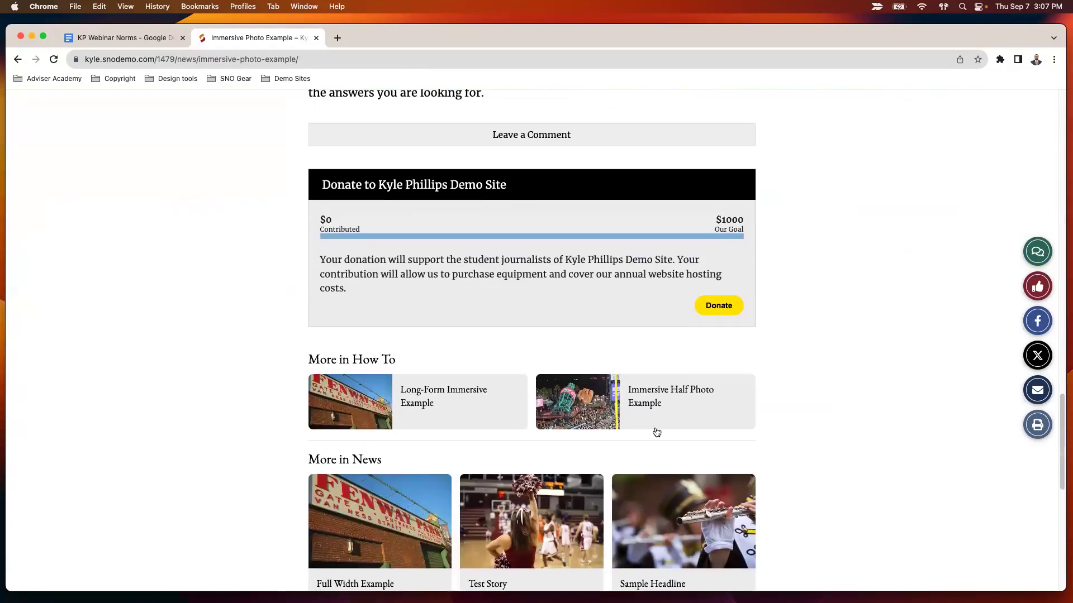
{"action": "scroll", "coordinate": [447, 403], "scroll_direction": "down", "scroll_amount": 2}
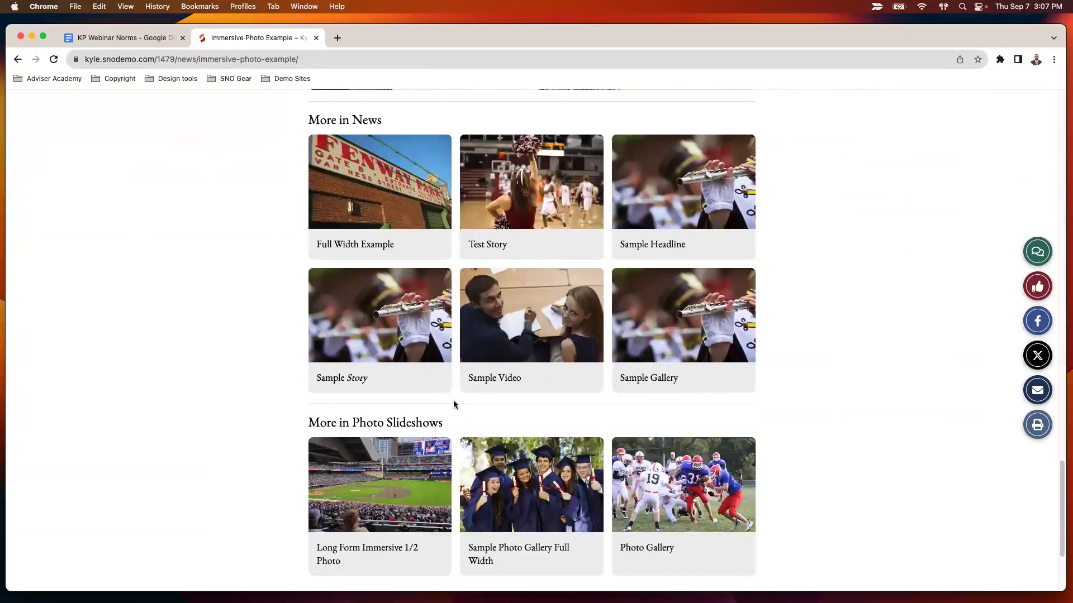
{"action": "scroll", "coordinate": [454, 402], "scroll_direction": "up", "scroll_amount": 3}
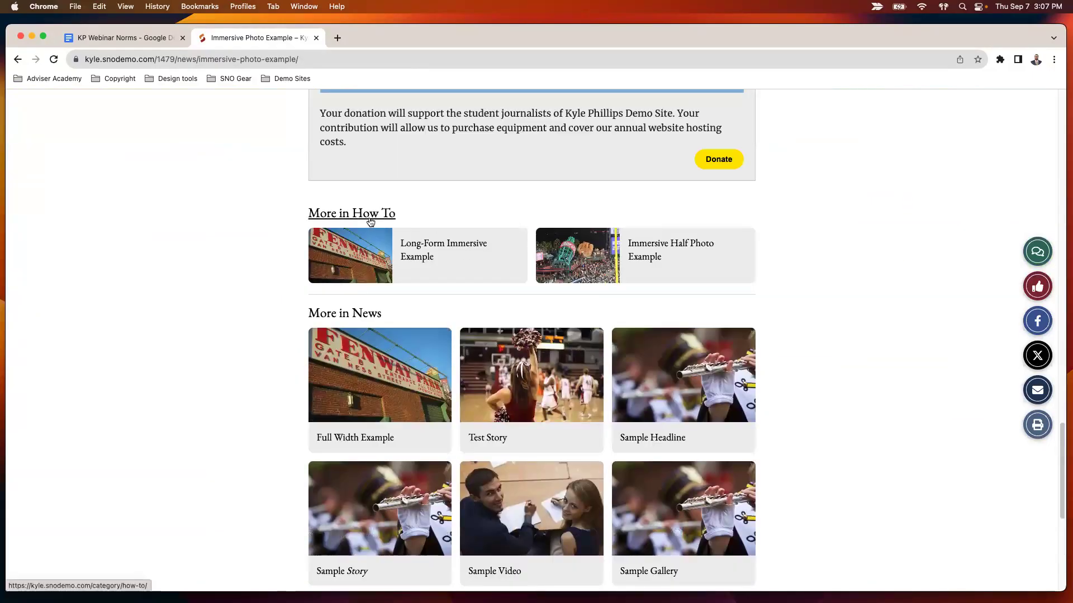
{"action": "scroll", "coordinate": [358, 318], "scroll_direction": "down", "scroll_amount": 4}
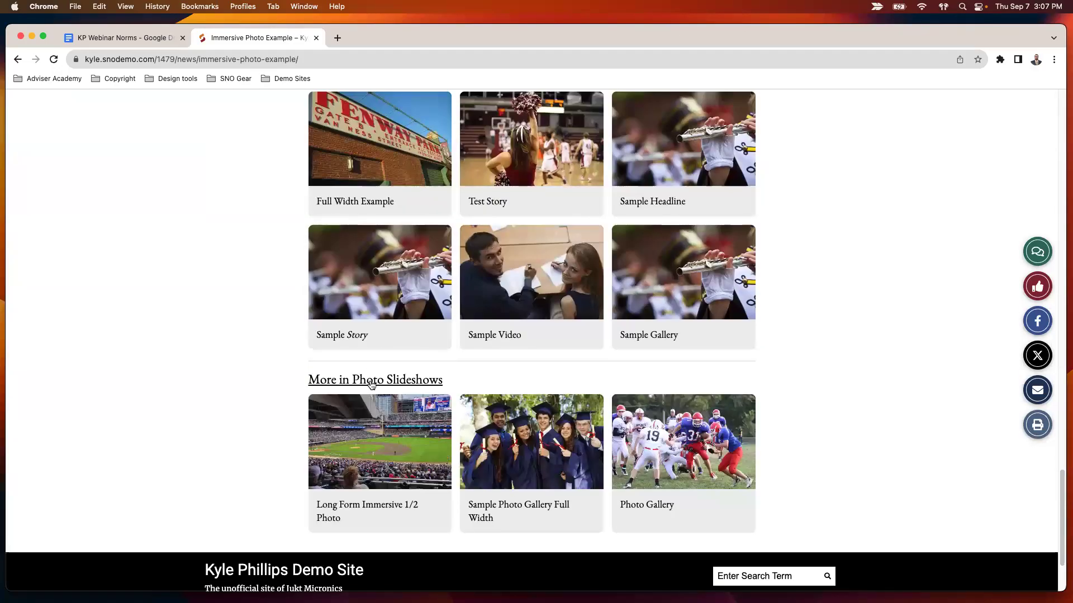
{"action": "scroll", "coordinate": [370, 384], "scroll_direction": "up", "scroll_amount": 4}
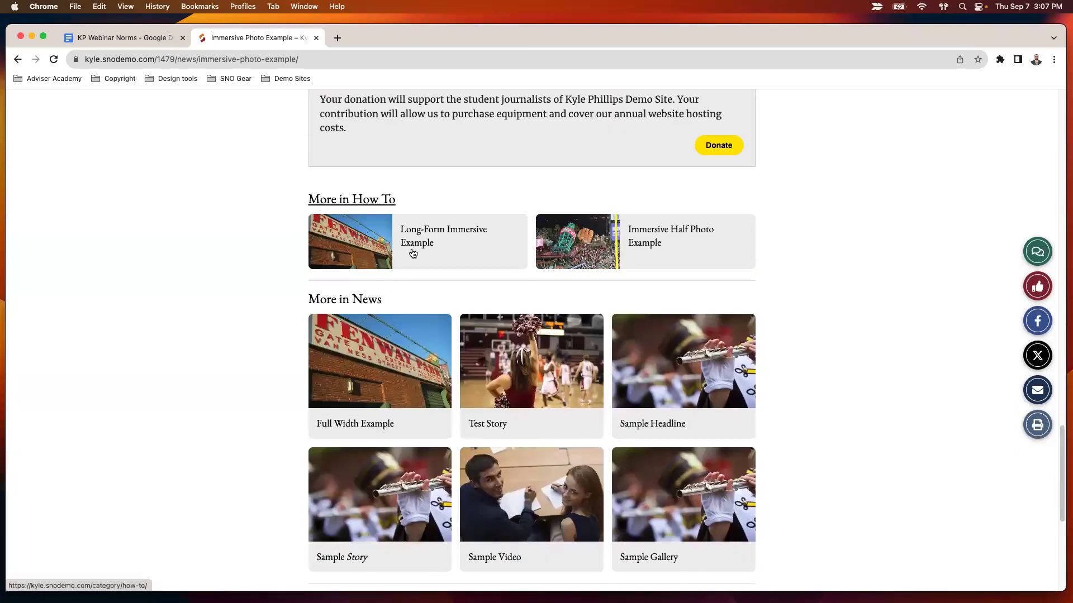
{"action": "scroll", "coordinate": [410, 329], "scroll_direction": "down", "scroll_amount": 2}
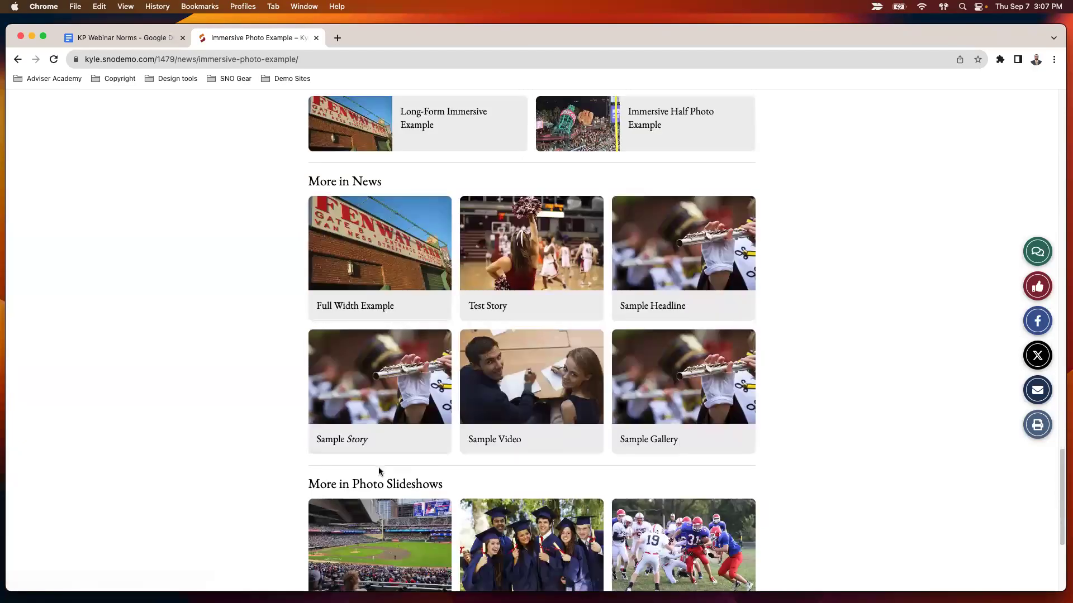
{"action": "scroll", "coordinate": [378, 471], "scroll_direction": "down", "scroll_amount": 3}
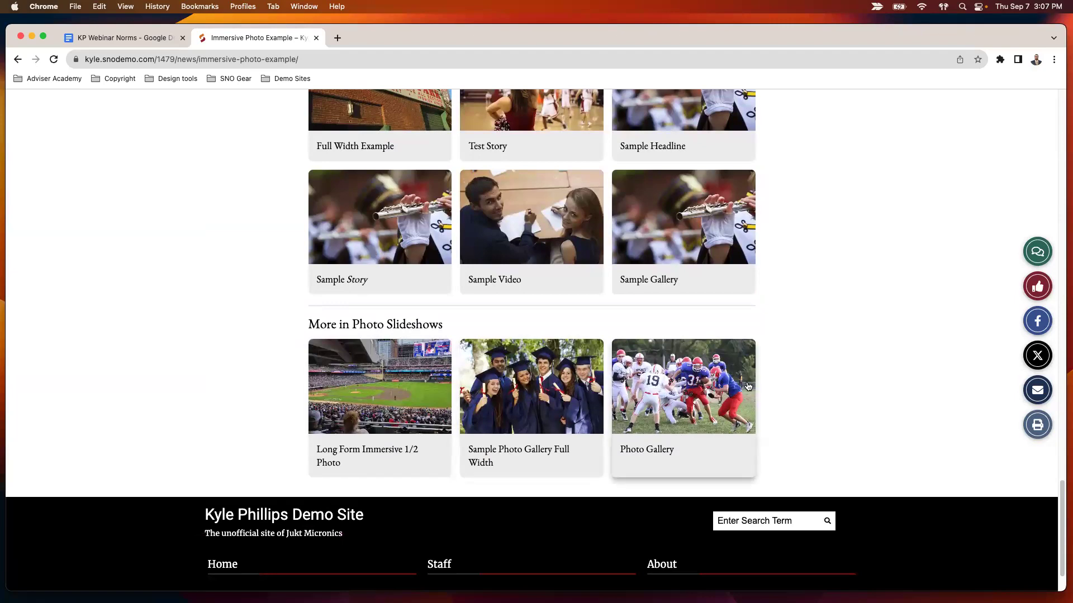
{"action": "scroll", "coordinate": [802, 393], "scroll_direction": "up", "scroll_amount": 6}
{"action": "scroll", "coordinate": [806, 333], "scroll_direction": "up", "scroll_amount": 15}
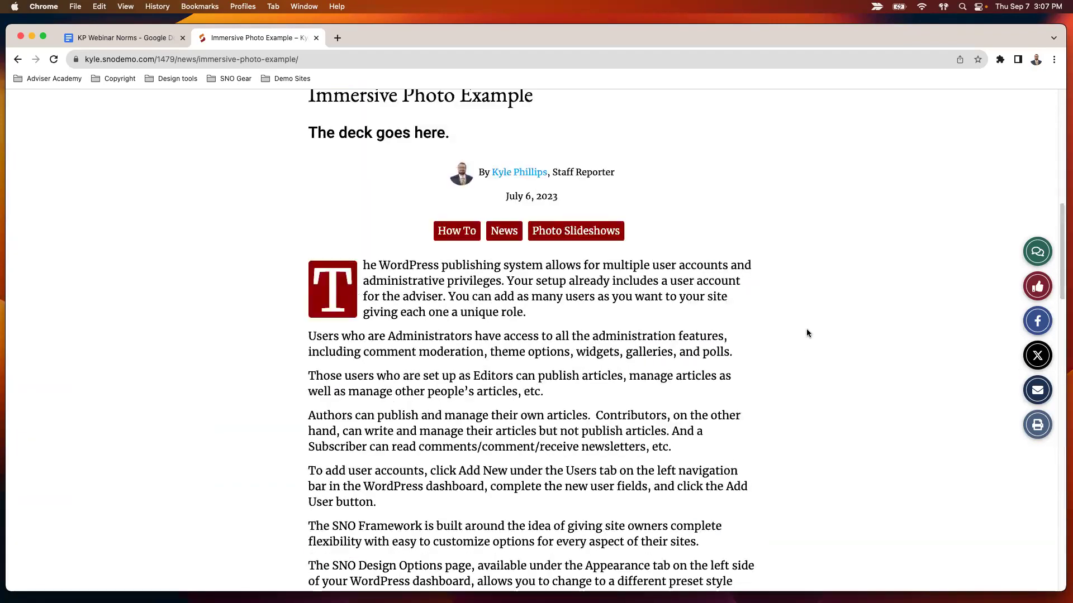
- Go back to the demo site's homepage and open the Immersive Half Photo Example story in the Opinion section
{"action": "scroll", "coordinate": [806, 334], "scroll_direction": "up", "scroll_amount": 10}
{"action": "left_click", "coordinate": [18, 59]}
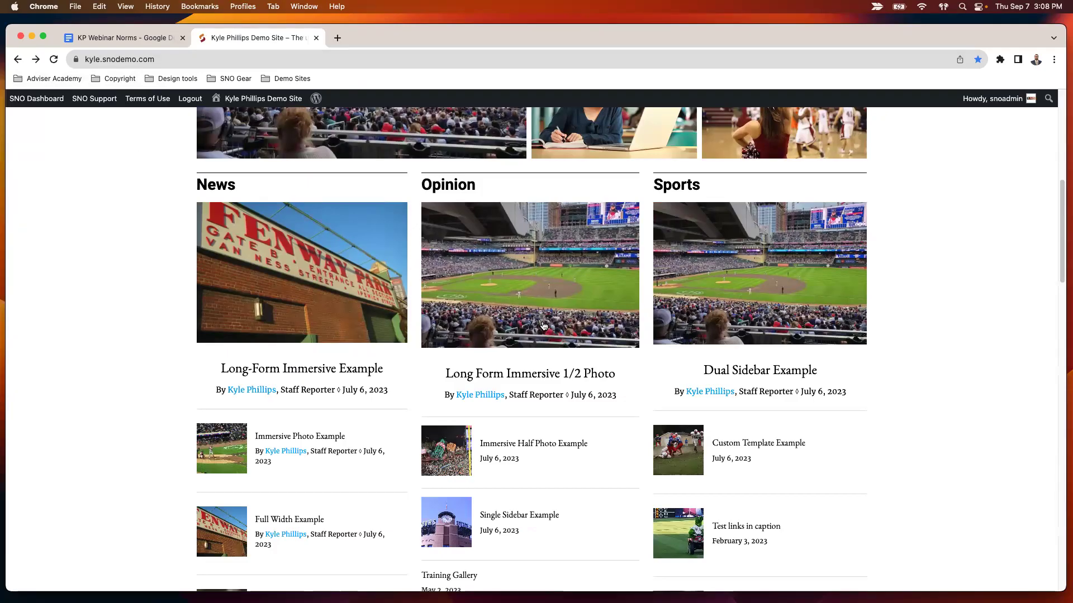
{"action": "left_click", "coordinate": [530, 444]}
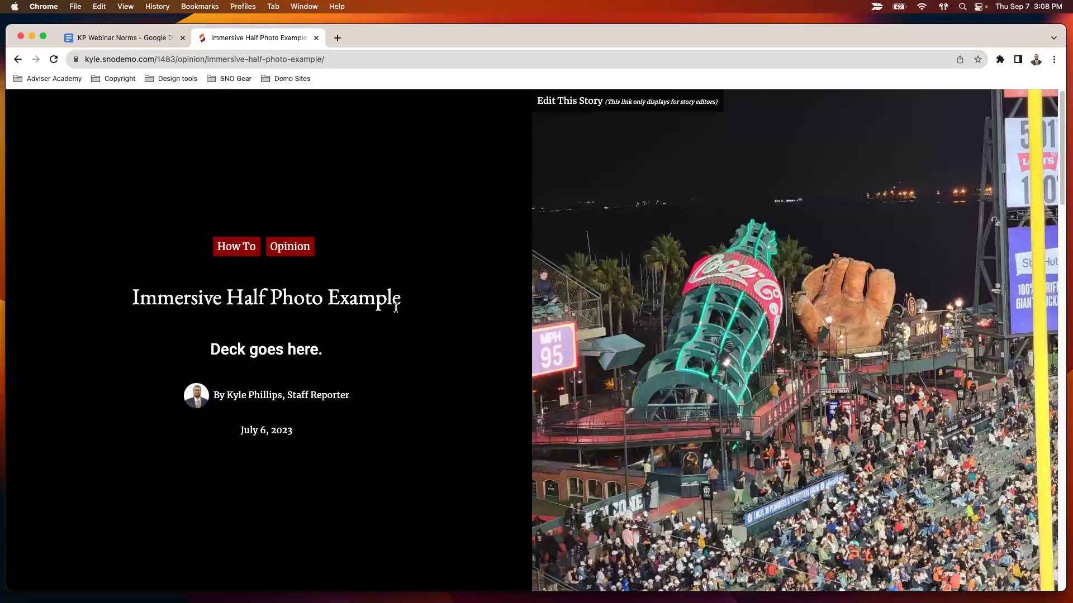
- Review the Immersive Half Photo Example's split headline and photo, body text, donation box and related stories, and return to its photo
{"action": "mouse_move", "coordinate": [676, 291]}
{"action": "scroll", "coordinate": [447, 233], "scroll_direction": "down", "scroll_amount": 3}
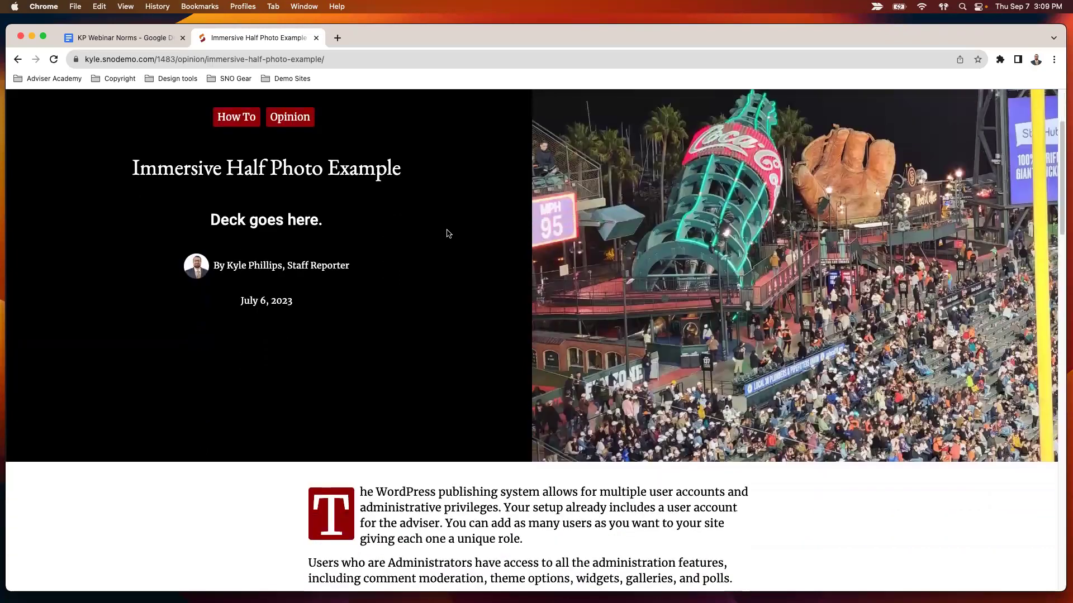
{"action": "scroll", "coordinate": [447, 233], "scroll_direction": "down", "scroll_amount": 4}
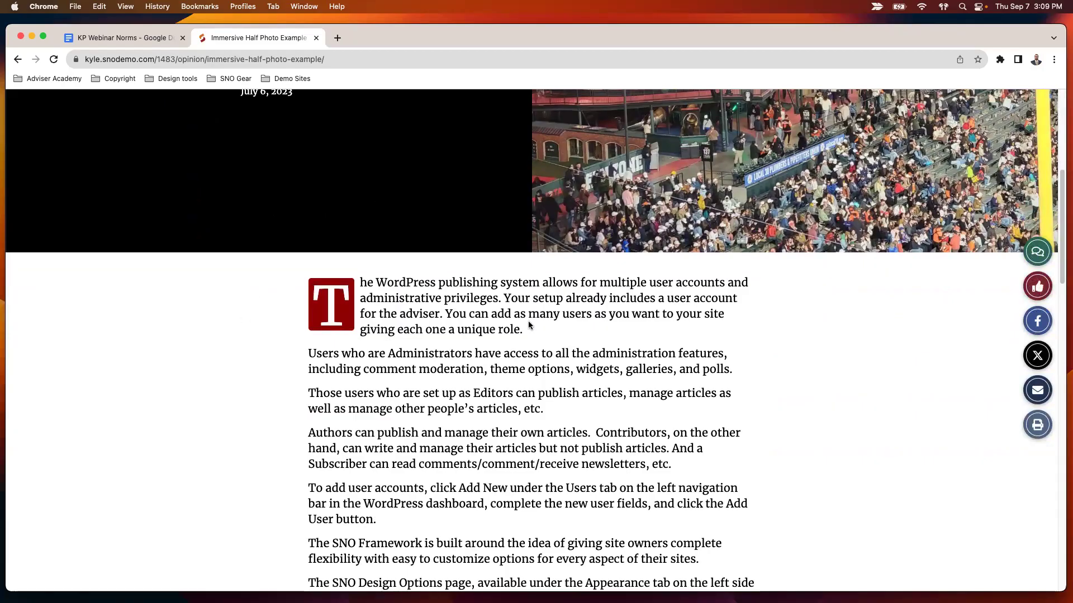
{"action": "scroll", "coordinate": [530, 325], "scroll_direction": "down", "scroll_amount": 15}
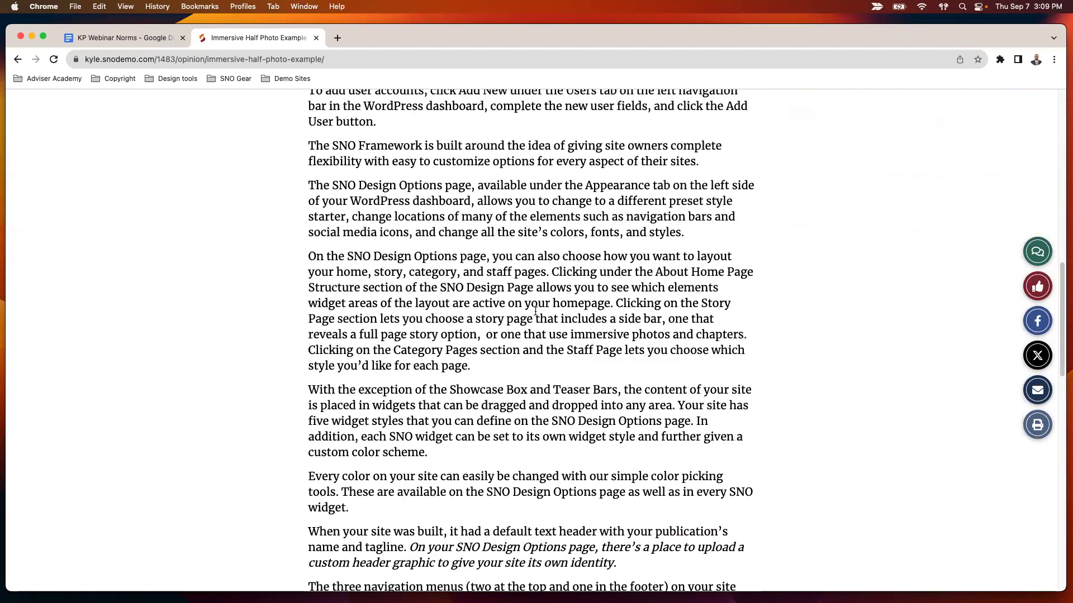
{"action": "scroll", "coordinate": [549, 281], "scroll_direction": "down", "scroll_amount": 7}
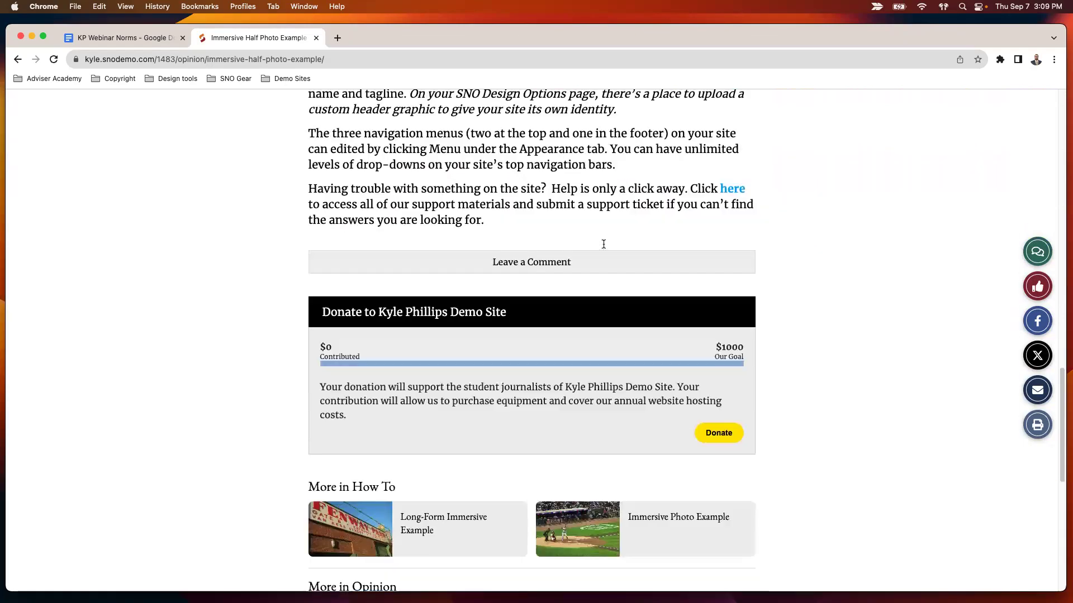
{"action": "scroll", "coordinate": [604, 242], "scroll_direction": "down", "scroll_amount": 5}
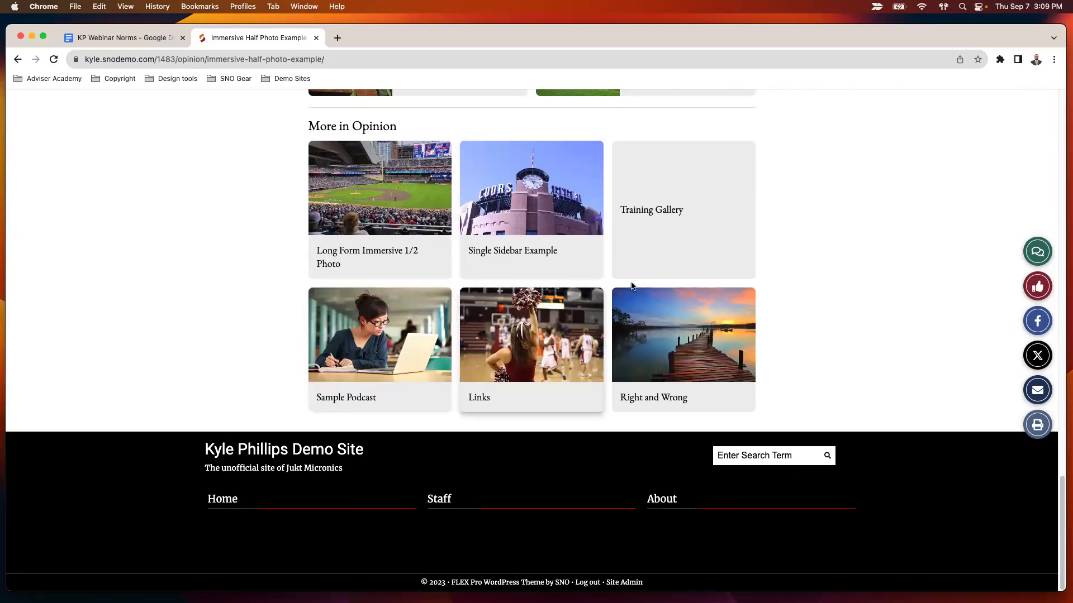
{"action": "scroll", "coordinate": [648, 283], "scroll_direction": "up", "scroll_amount": 15}
{"action": "scroll", "coordinate": [729, 278], "scroll_direction": "up", "scroll_amount": 10}
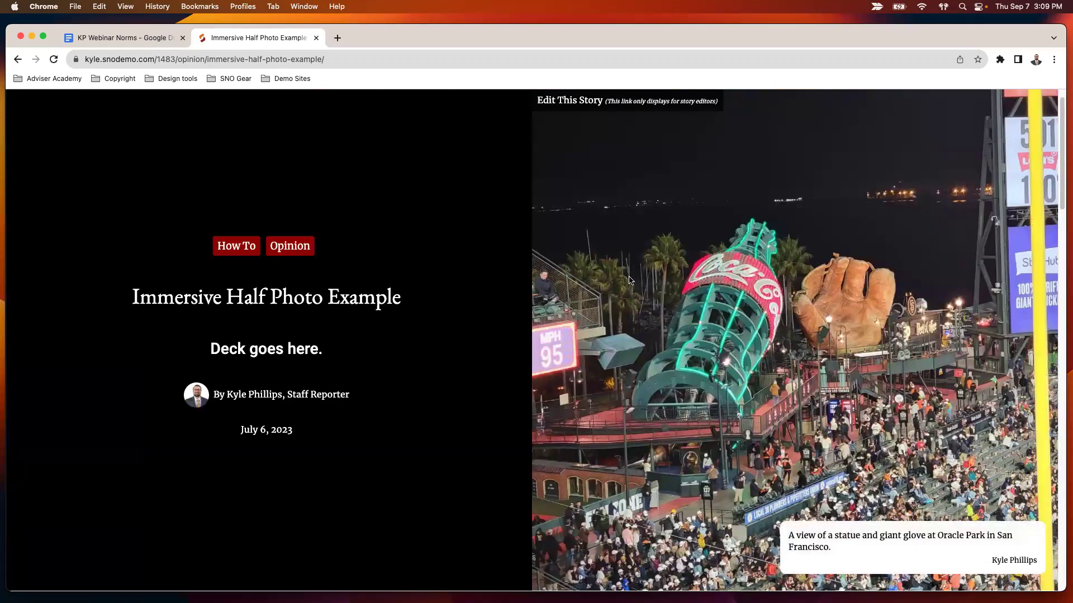
- Examine the half-photo story's caption and slim header, and open and close the header's navigation menu
{"action": "scroll", "coordinate": [453, 234], "scroll_direction": "up", "scroll_amount": 1}
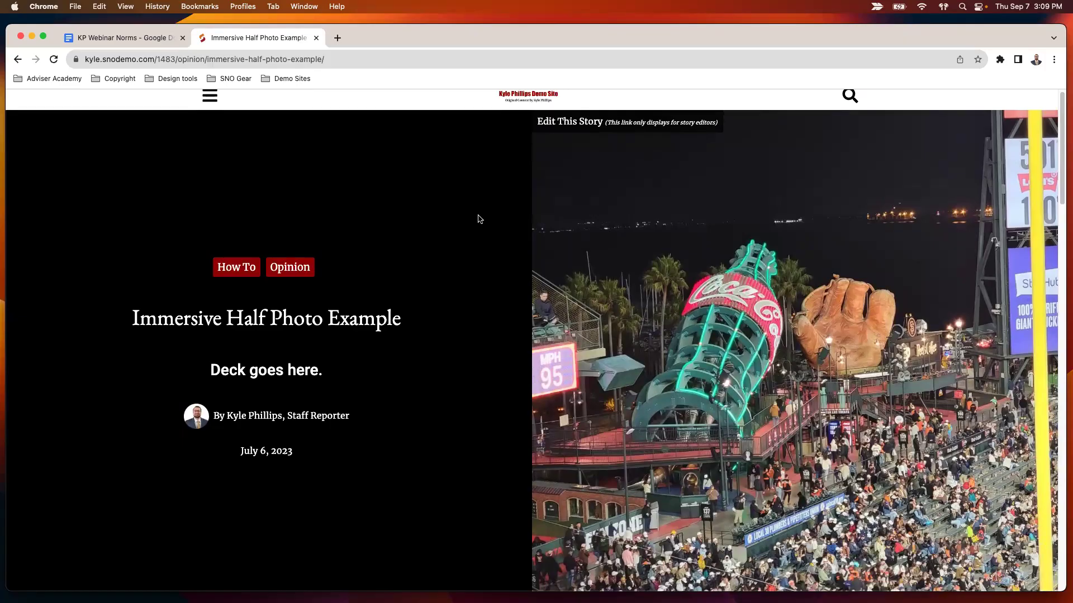
{"action": "scroll", "coordinate": [471, 184], "scroll_direction": "up", "scroll_amount": 1}
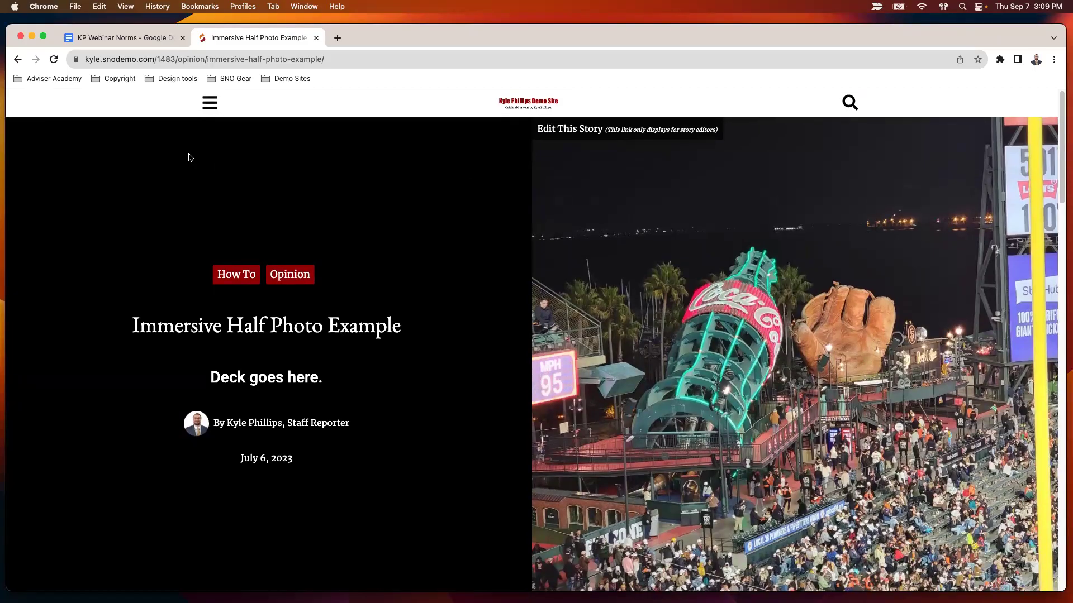
{"action": "scroll", "coordinate": [496, 147], "scroll_direction": "down", "scroll_amount": 1}
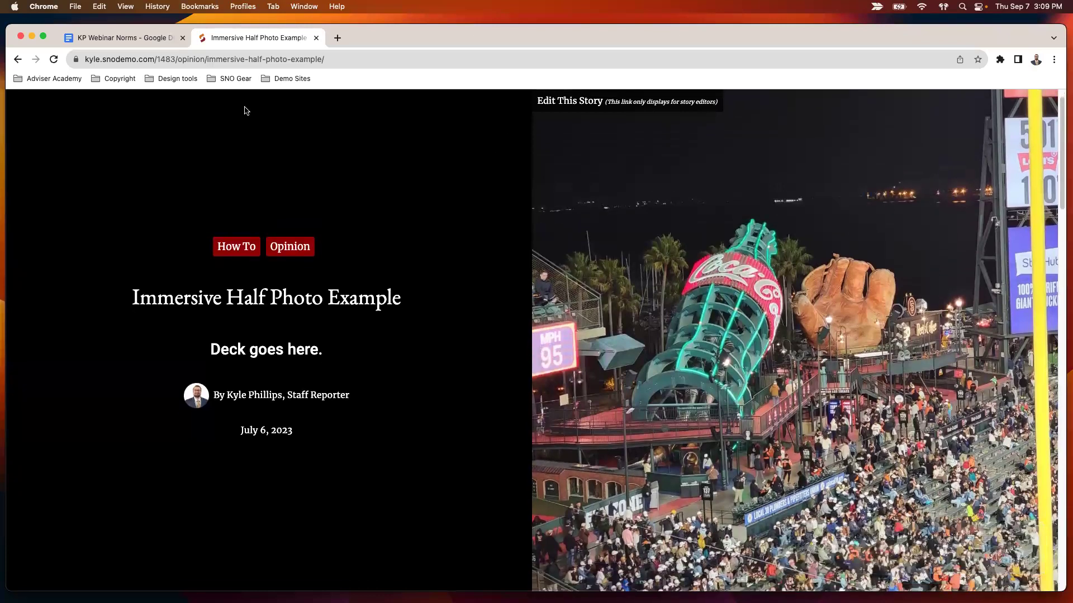
{"action": "mouse_move", "coordinate": [733, 224]}
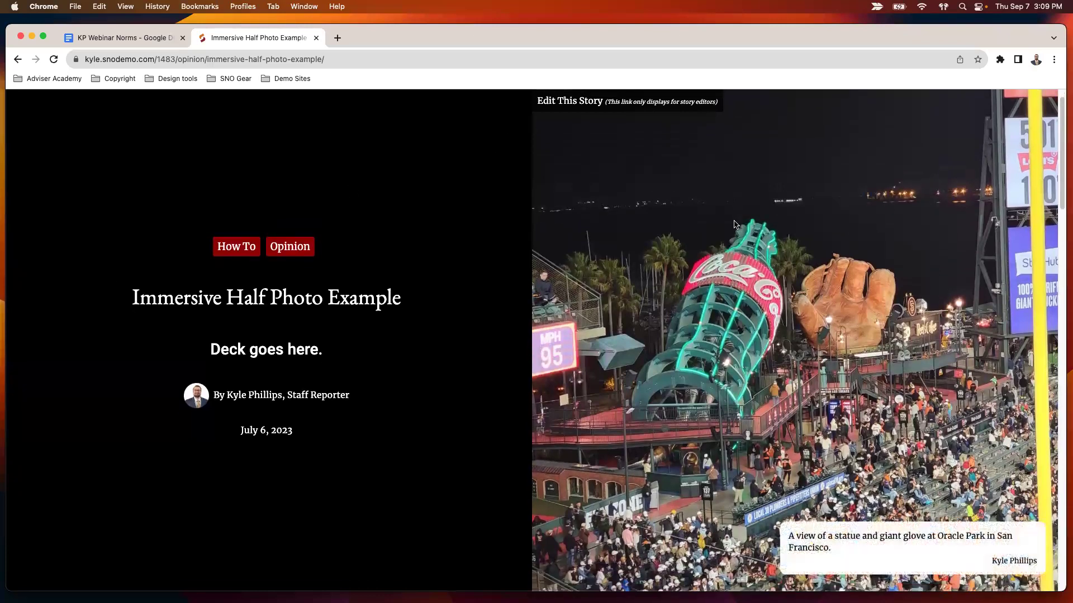
{"action": "scroll", "coordinate": [703, 293], "scroll_direction": "up", "scroll_amount": 1}
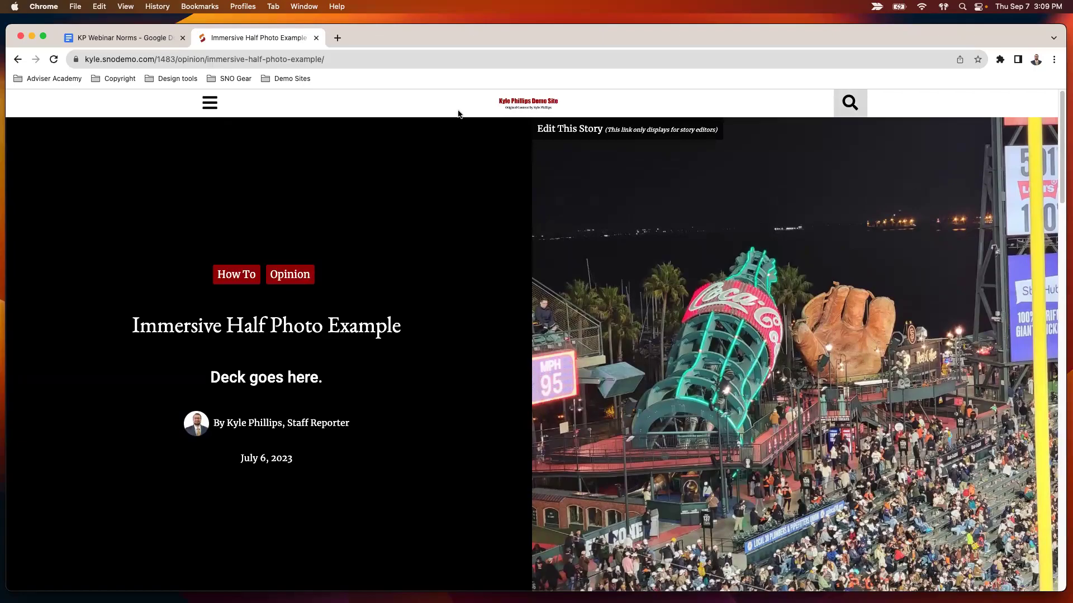
{"action": "left_click", "coordinate": [210, 104]}
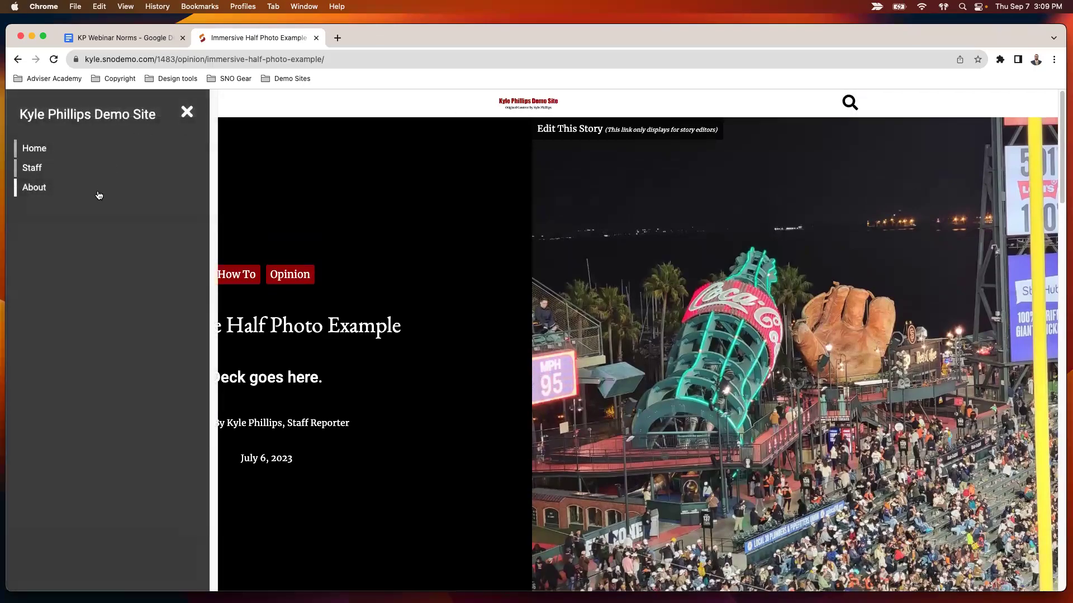
{"action": "left_click", "coordinate": [188, 112]}
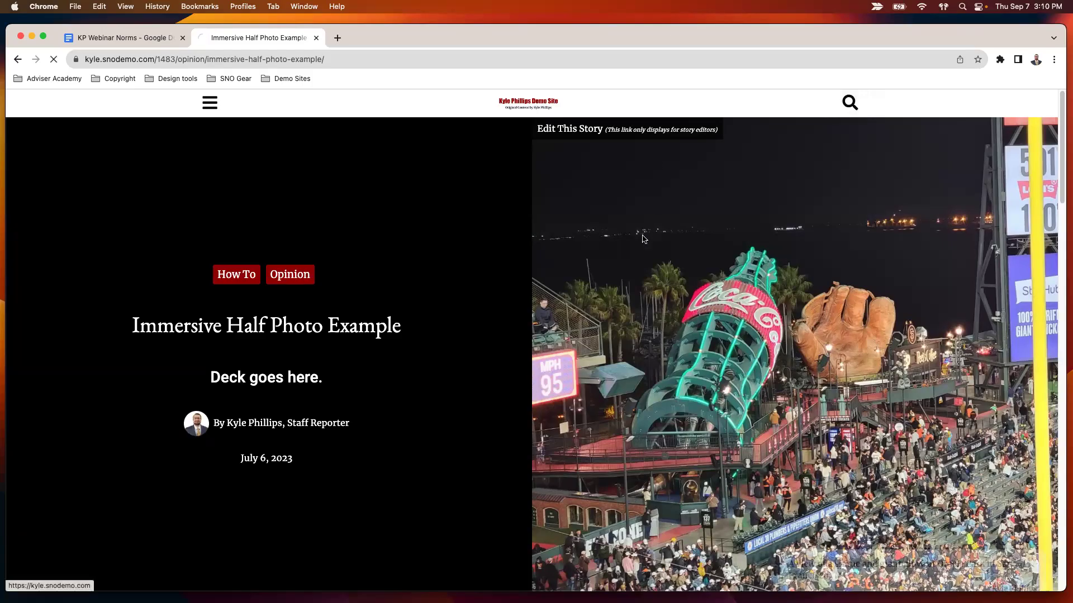
- Return to the demo site's homepage and start a new story in the site's SNO Dashboard
{"action": "left_click", "coordinate": [581, 111]}
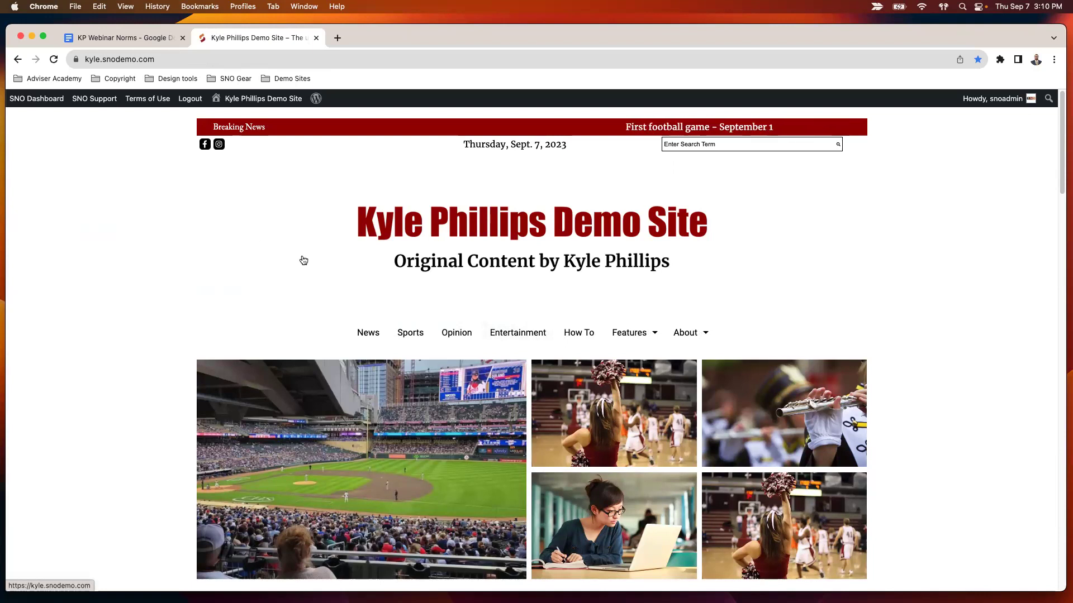
{"action": "scroll", "coordinate": [852, 254], "scroll_direction": "down", "scroll_amount": 2}
{"action": "scroll", "coordinate": [870, 265], "scroll_direction": "down", "scroll_amount": 6}
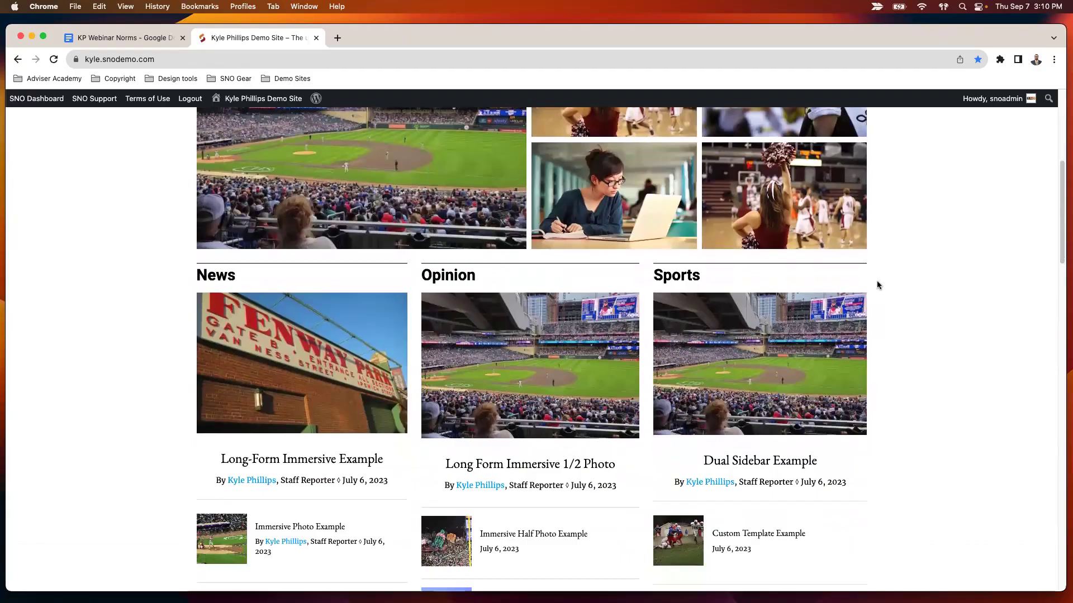
{"action": "scroll", "coordinate": [877, 281], "scroll_direction": "up", "scroll_amount": 1}
{"action": "scroll", "coordinate": [878, 287], "scroll_direction": "up", "scroll_amount": 7}
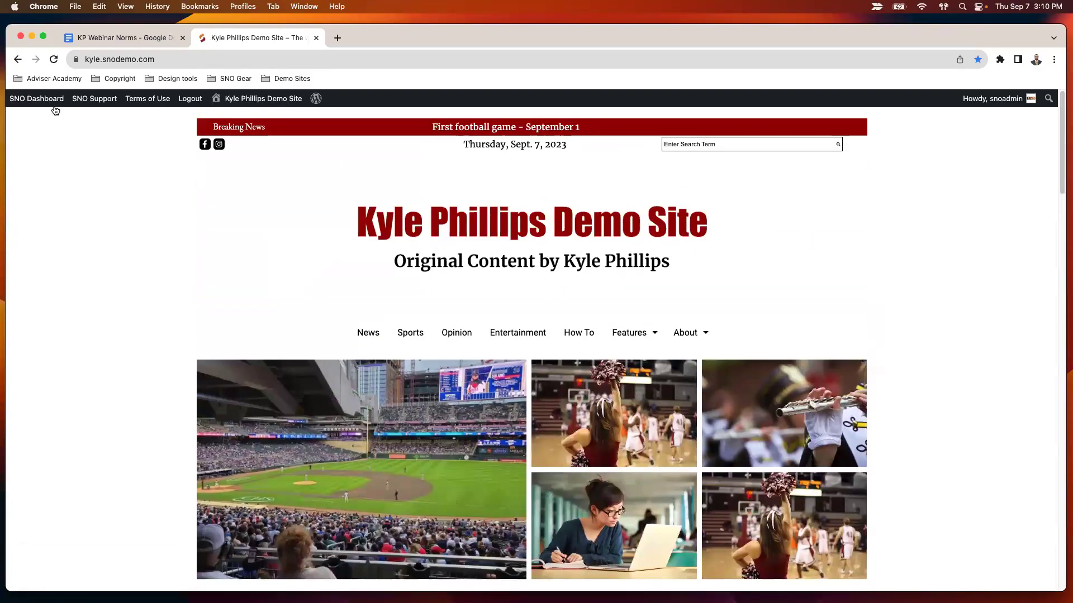
{"action": "left_click", "coordinate": [43, 119]}
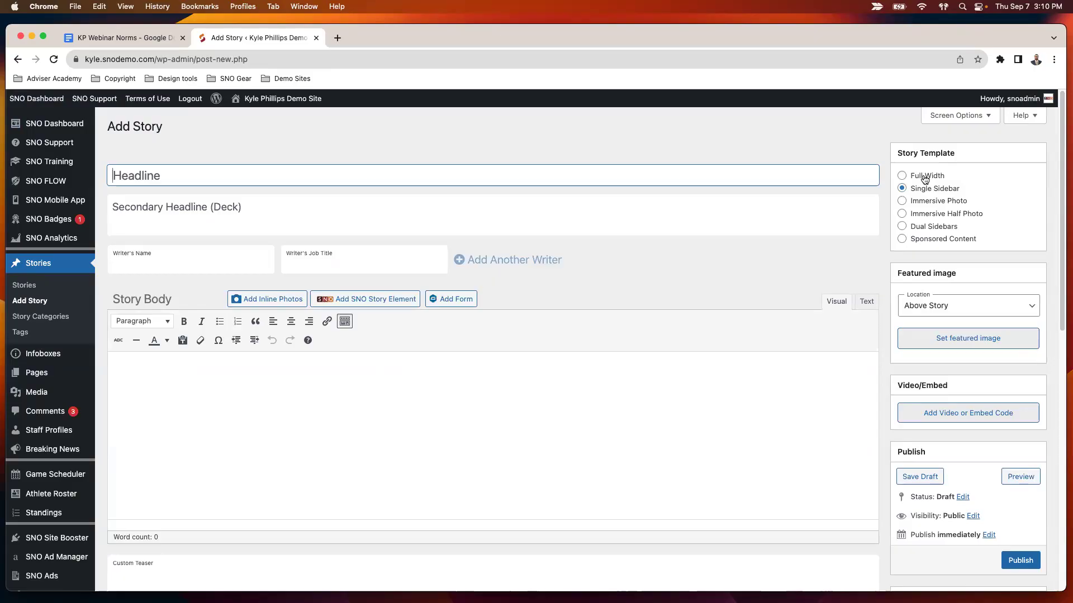
- Try the Dual Sidebars, Immersive Half Photo and Immersive Photo options for the new story, and set its Story Template to Full Width
{"action": "left_click", "coordinate": [901, 227]}
{"action": "left_click", "coordinate": [902, 213]}
{"action": "left_click", "coordinate": [902, 201]}
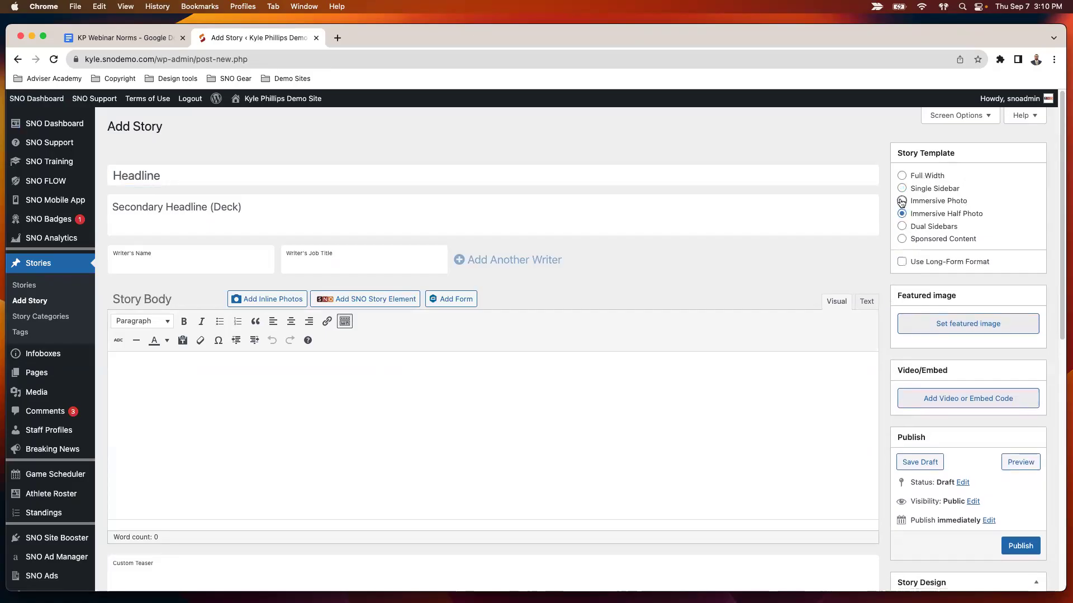
{"action": "left_click", "coordinate": [901, 176]}
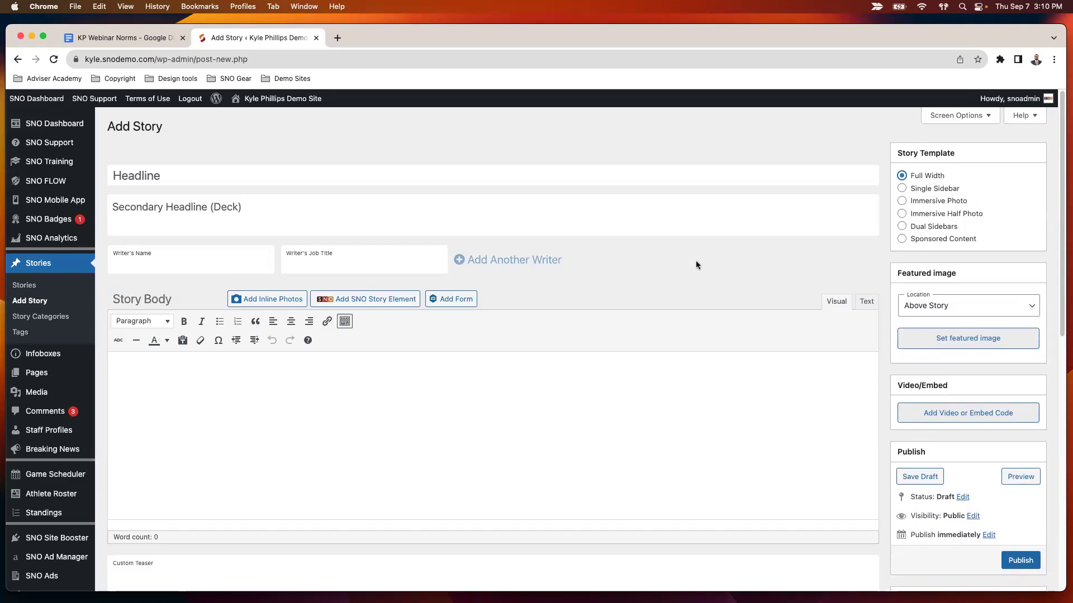
- Enable Customize Story Design in the new story's Story Design options
{"action": "scroll", "coordinate": [695, 261], "scroll_direction": "down", "scroll_amount": 1}
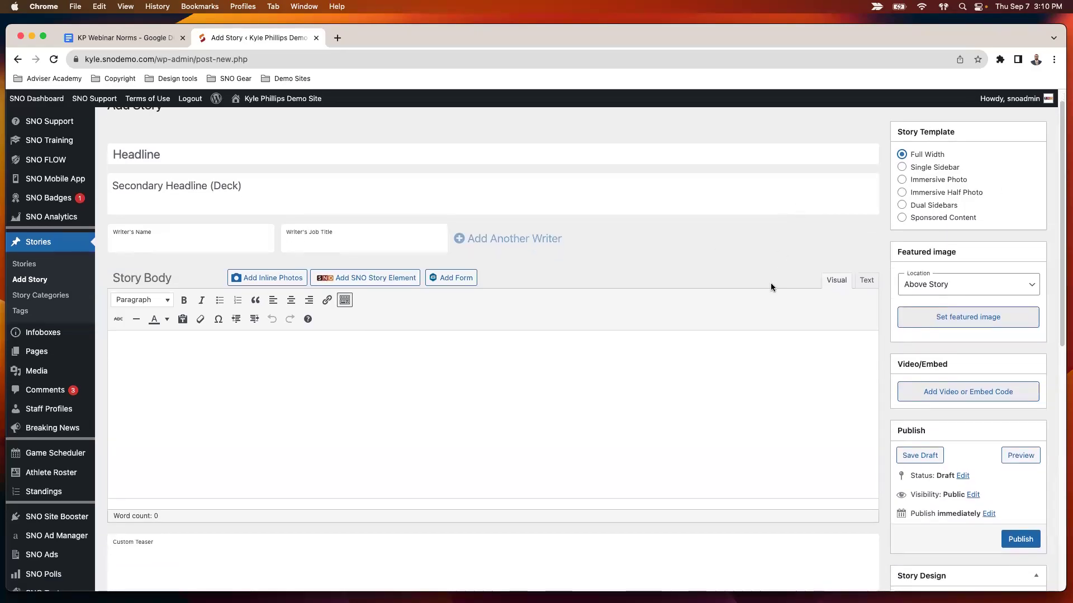
{"action": "scroll", "coordinate": [769, 283], "scroll_direction": "down", "scroll_amount": 4}
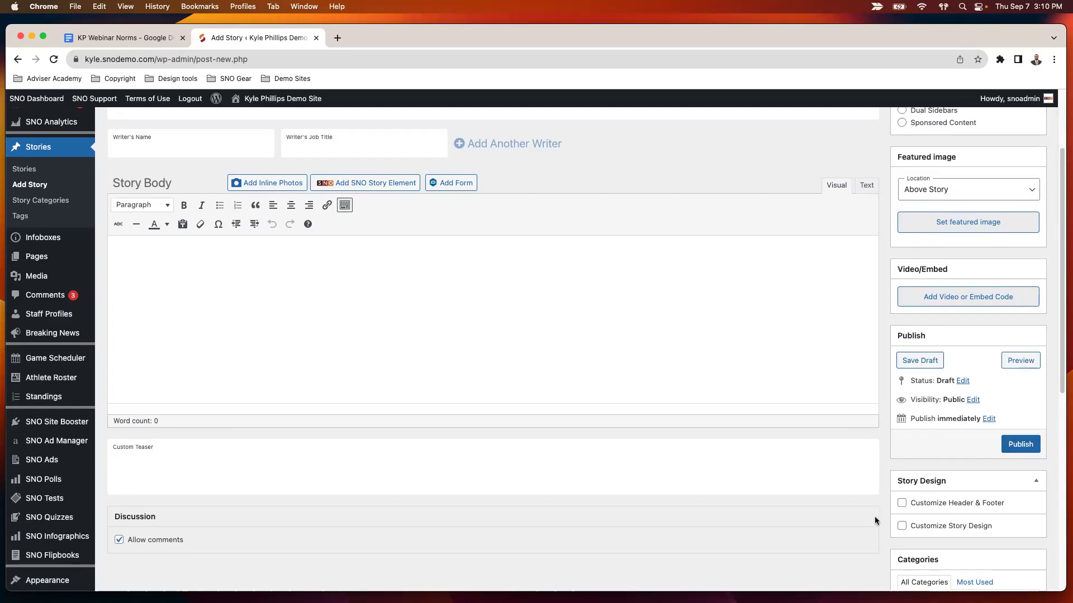
{"action": "scroll", "coordinate": [907, 431], "scroll_direction": "down", "scroll_amount": 3}
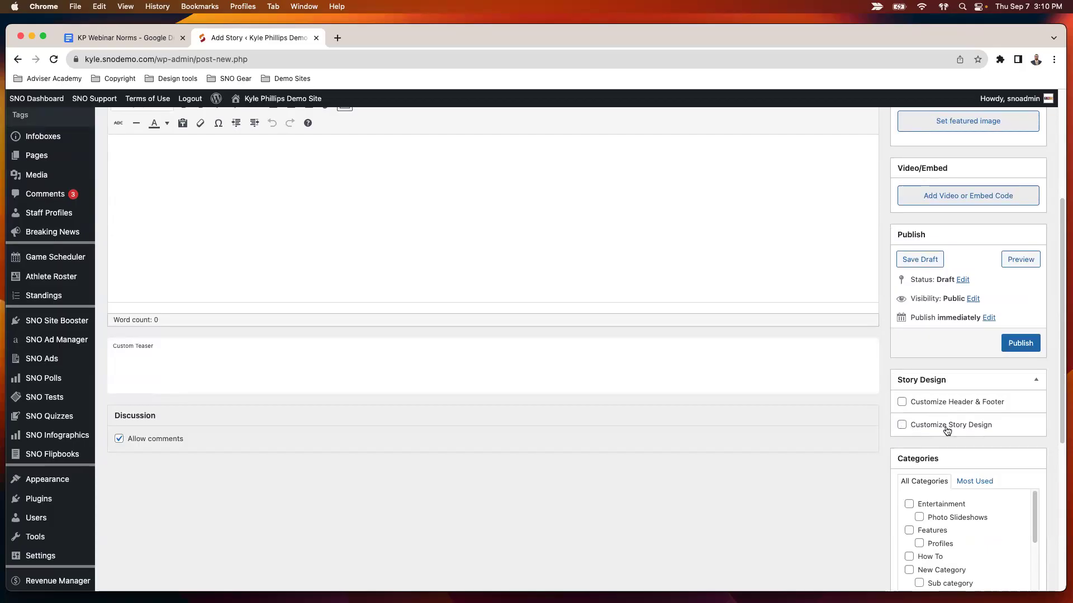
{"action": "left_click", "coordinate": [901, 425]}
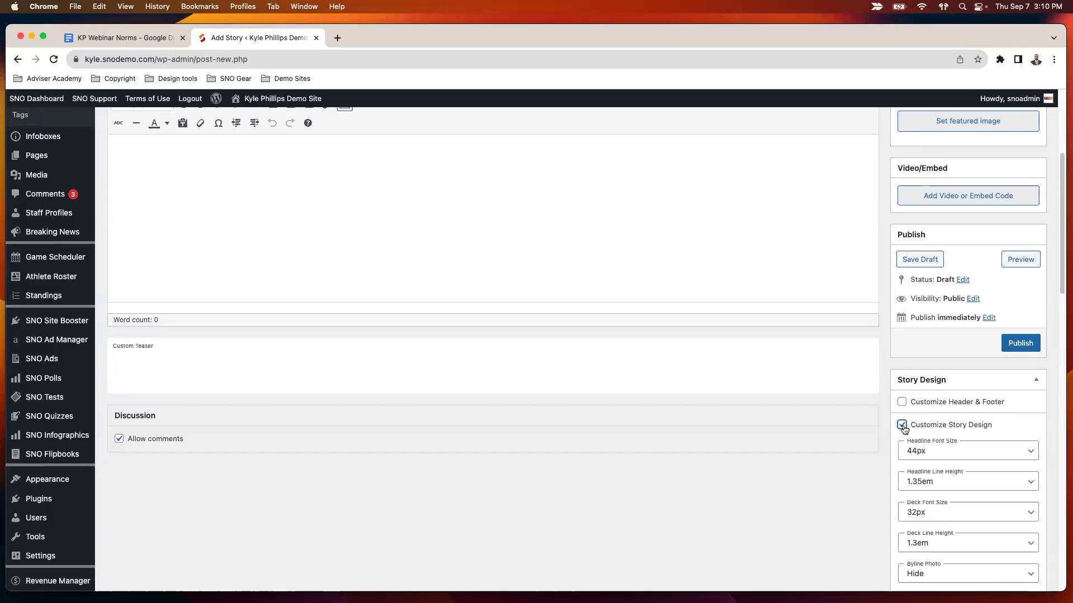
- Try a headline font size of 80px in the new story's custom design, and set it back to 44px
{"action": "scroll", "coordinate": [1017, 406], "scroll_direction": "down", "scroll_amount": 3}
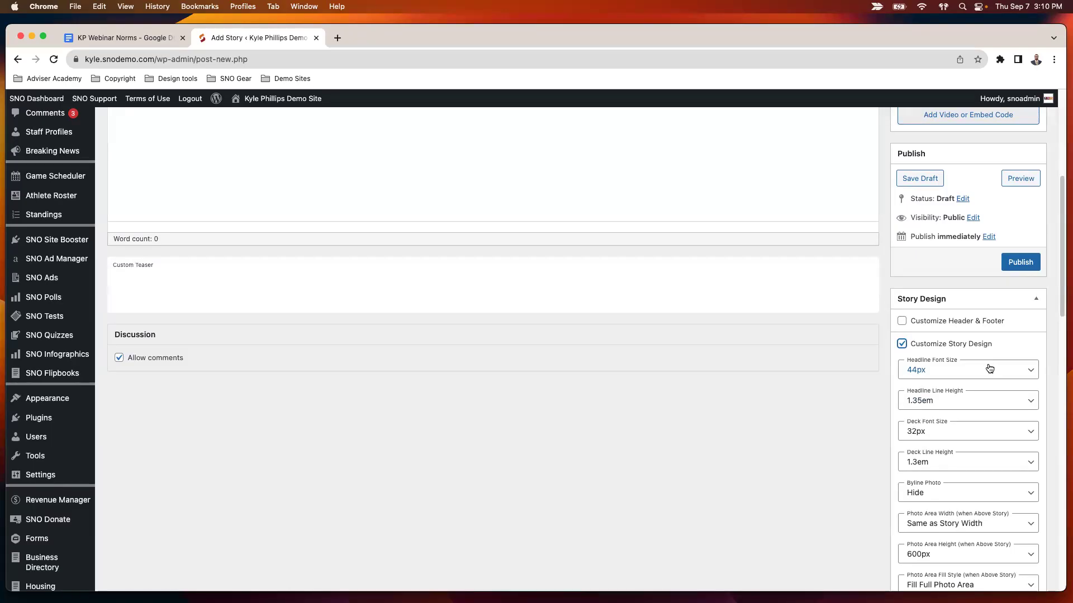
{"action": "left_click", "coordinate": [969, 375]}
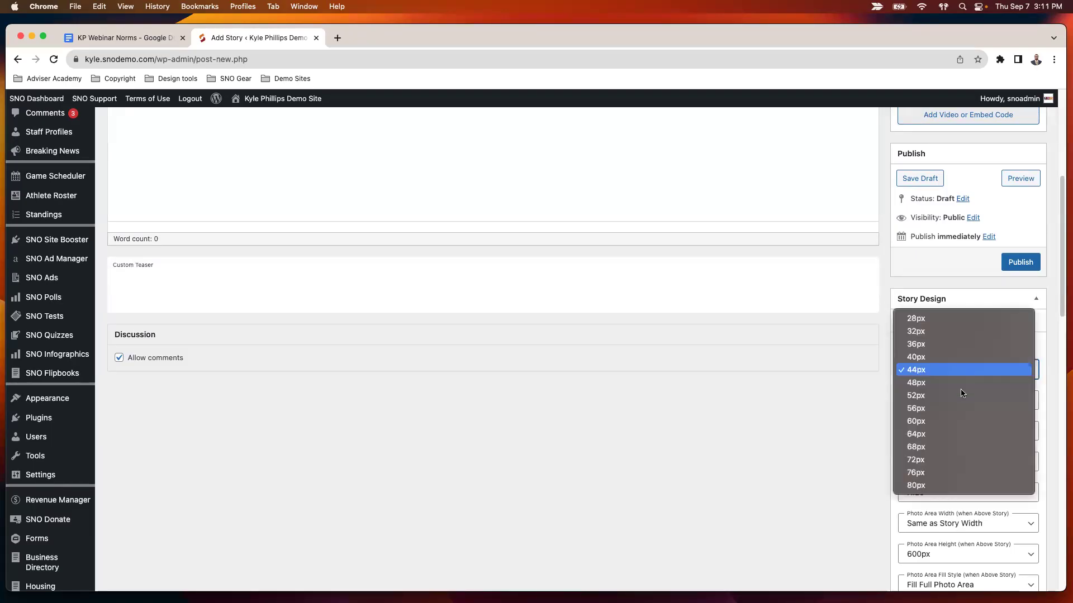
{"action": "left_click", "coordinate": [933, 486]}
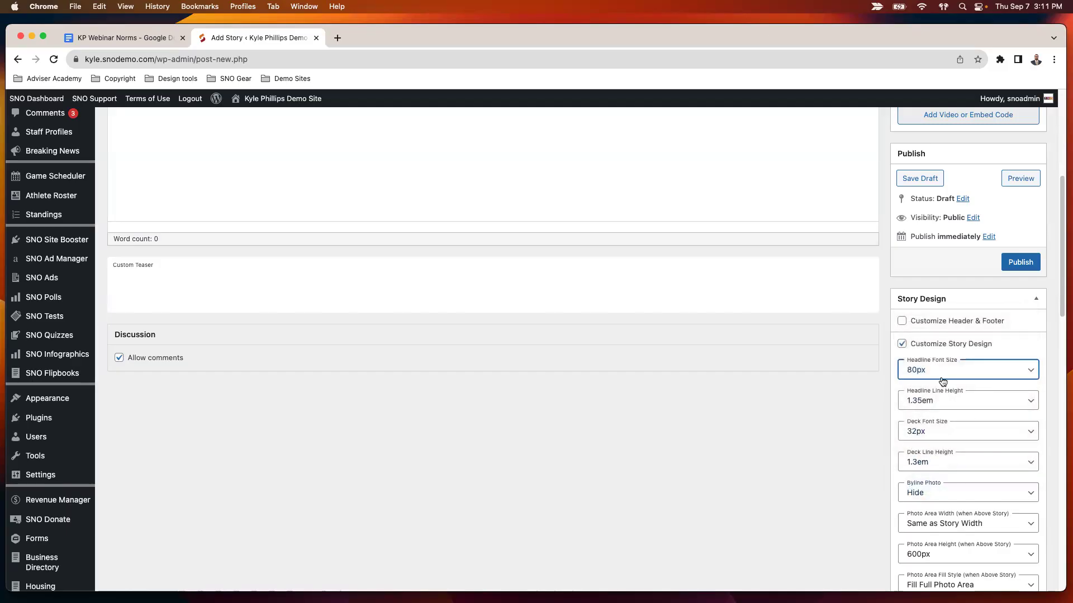
{"action": "left_click", "coordinate": [942, 377]}
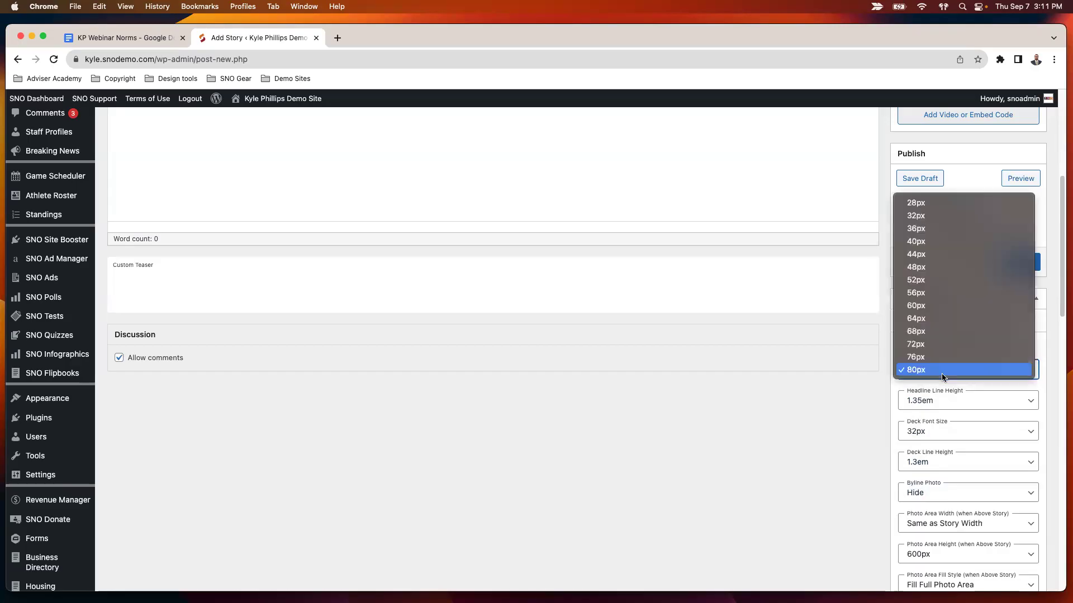
{"action": "key", "text": "Escape"}
{"action": "type", "text": "44"}
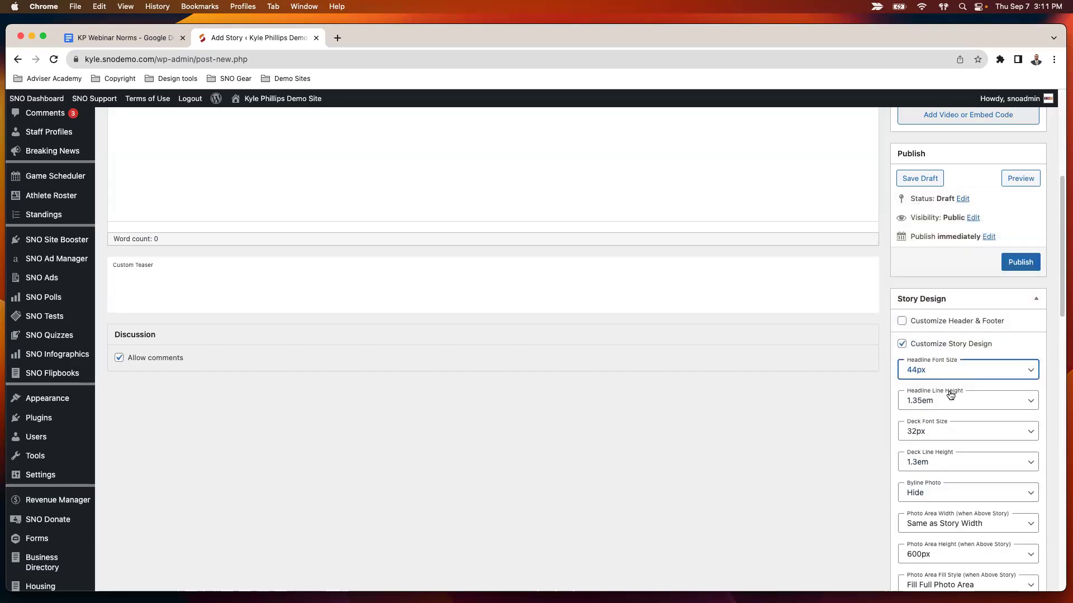
- Look through the remaining story design settings and turn off Customize Story Design for the new story
{"action": "scroll", "coordinate": [983, 364], "scroll_direction": "down", "scroll_amount": 3}
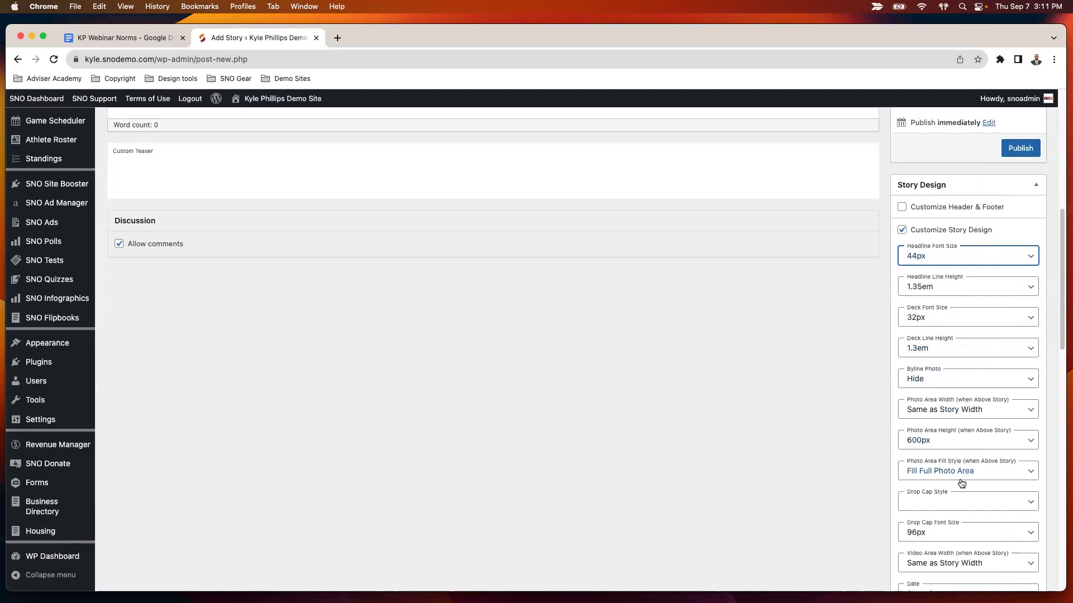
{"action": "scroll", "coordinate": [975, 447], "scroll_direction": "up", "scroll_amount": 2}
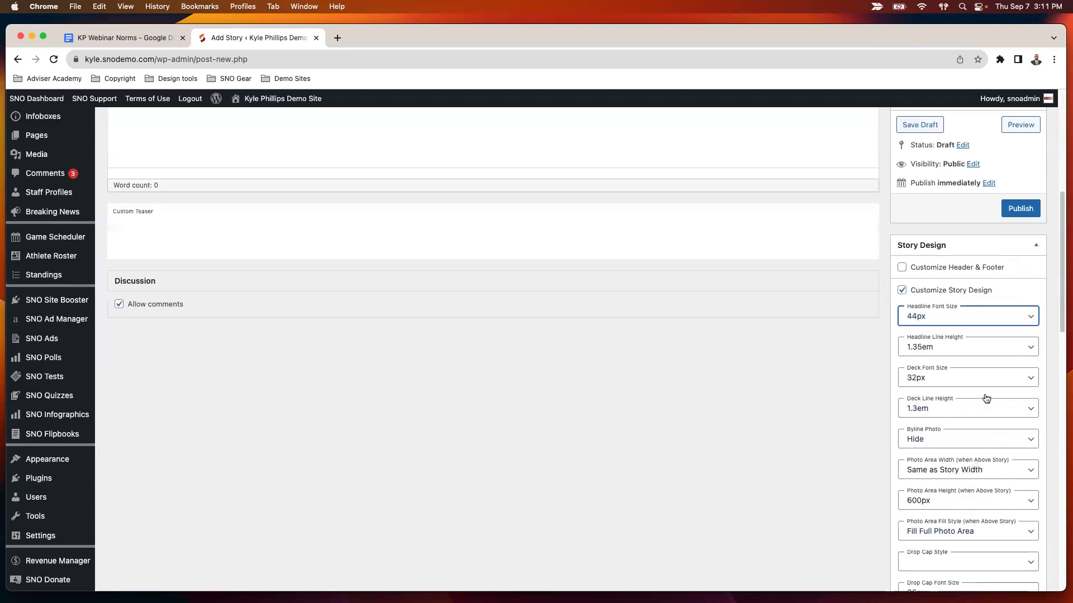
{"action": "left_click", "coordinate": [901, 290]}
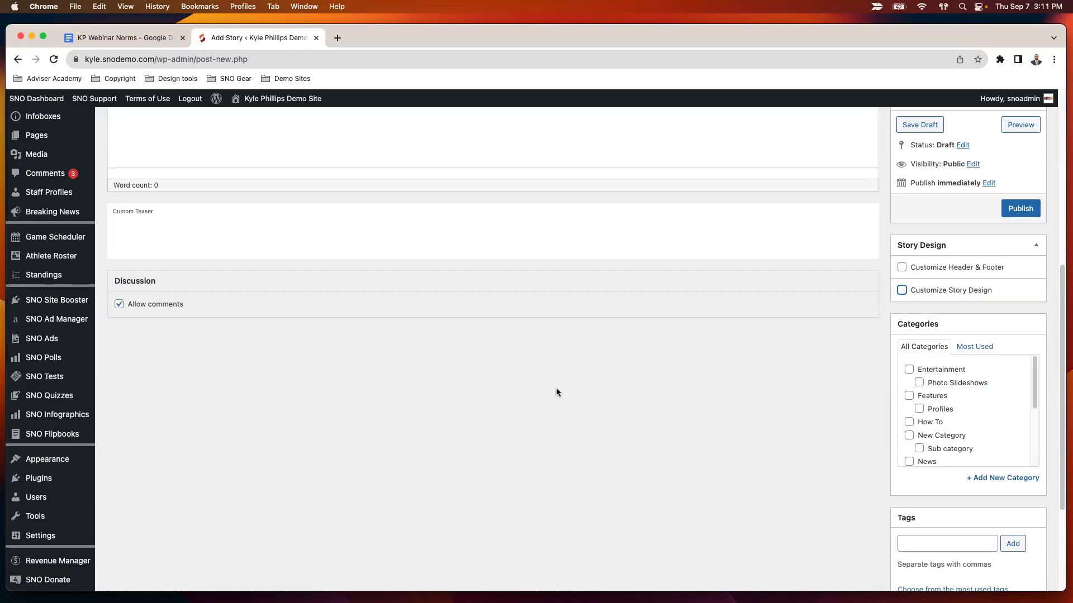
- Leave the new story for the demo site's homepage and open the Long Form Immersive 1/2 Photo story
{"action": "scroll", "coordinate": [478, 391], "scroll_direction": "up", "scroll_amount": 10}
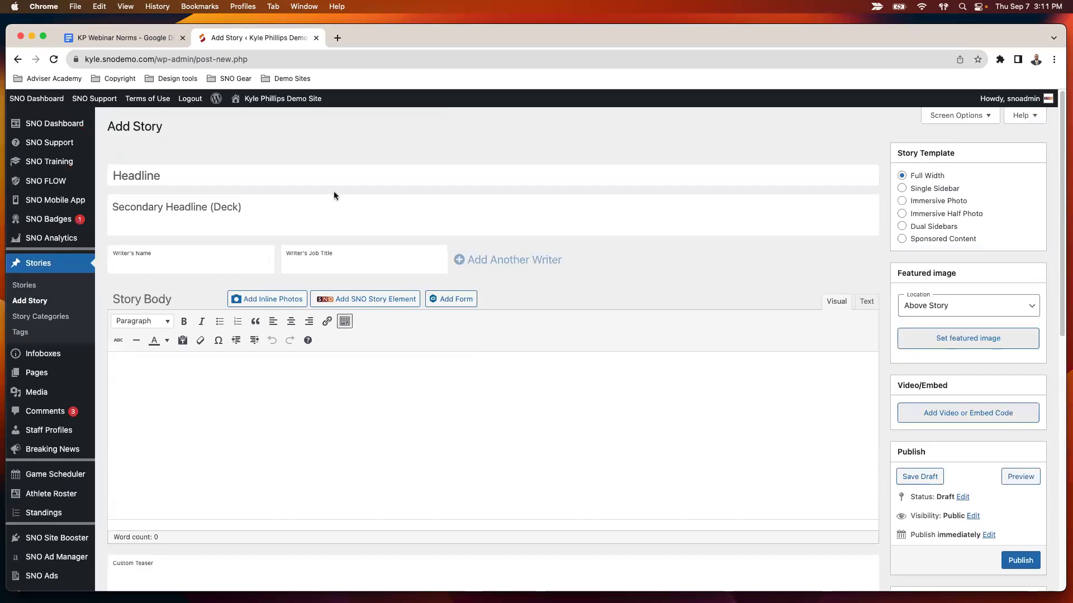
{"action": "left_click", "coordinate": [299, 99]}
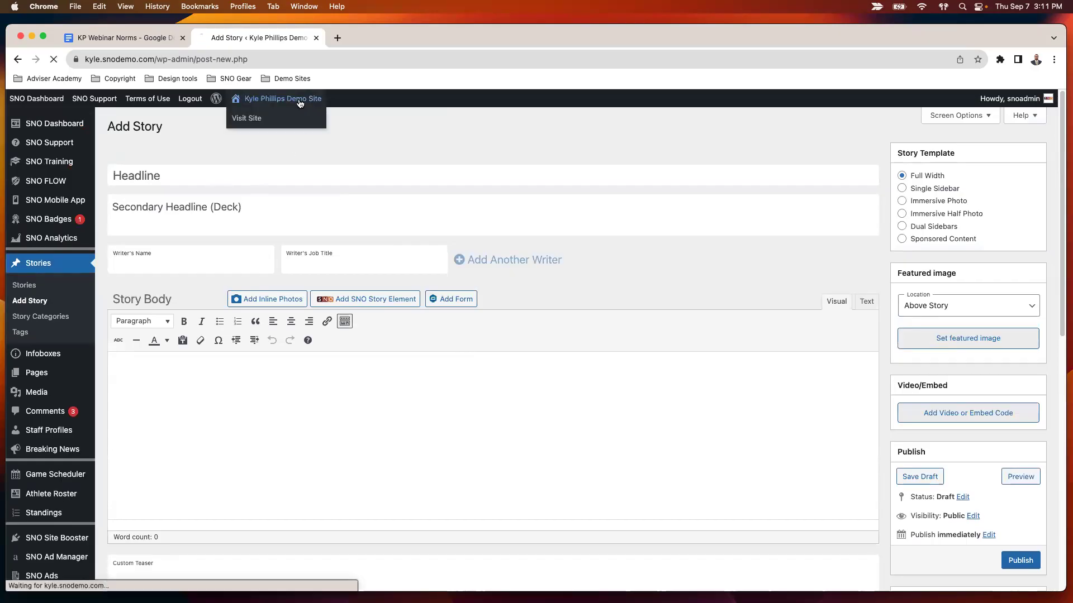
{"action": "scroll", "coordinate": [573, 456], "scroll_direction": "down", "scroll_amount": 5}
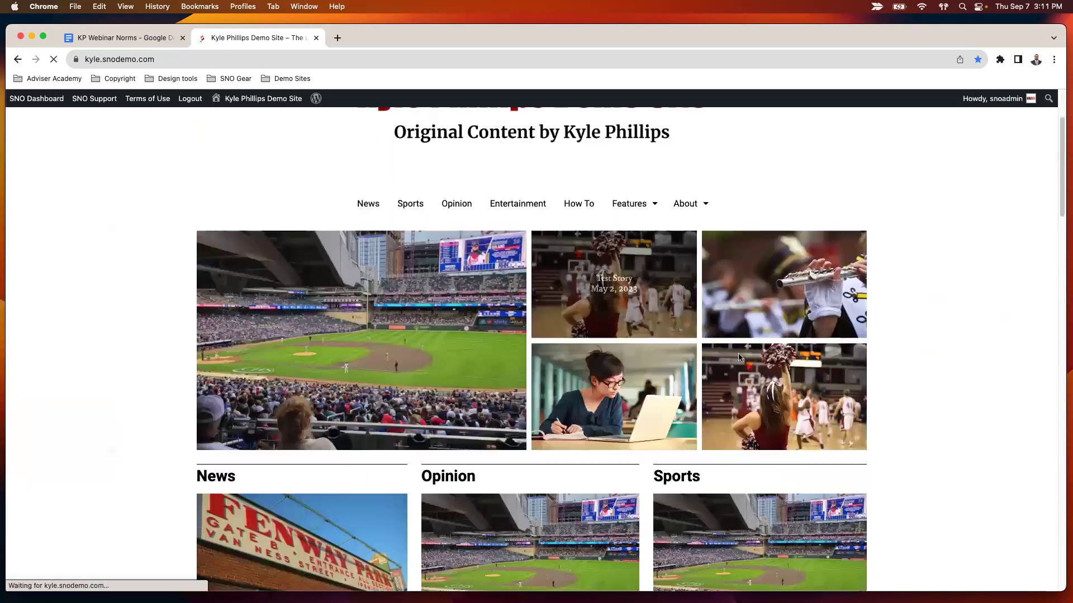
{"action": "scroll", "coordinate": [572, 456], "scroll_direction": "down", "scroll_amount": 3}
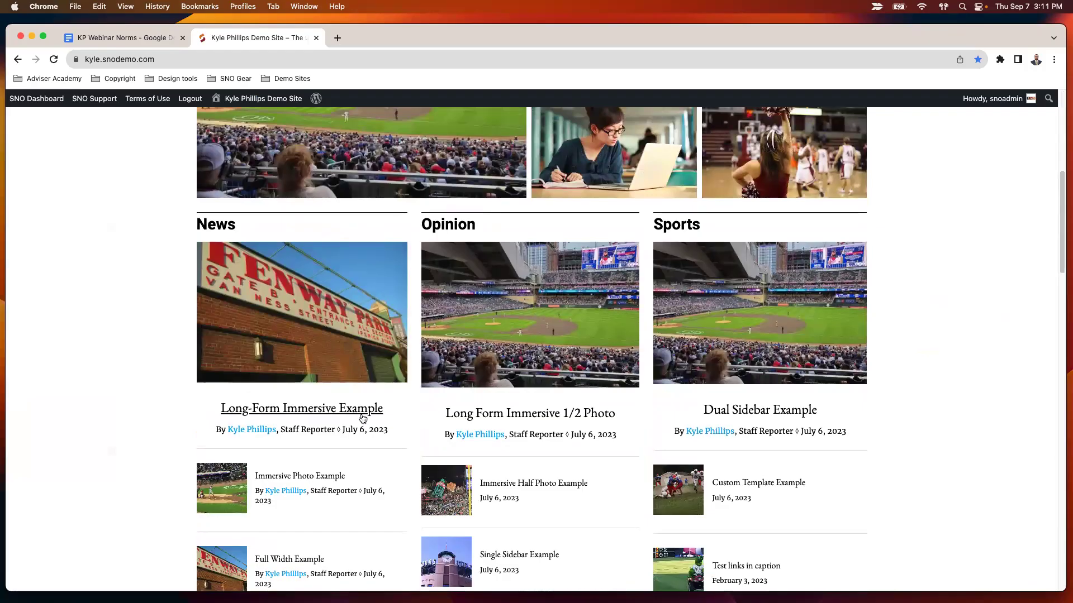
{"action": "left_click", "coordinate": [470, 420]}
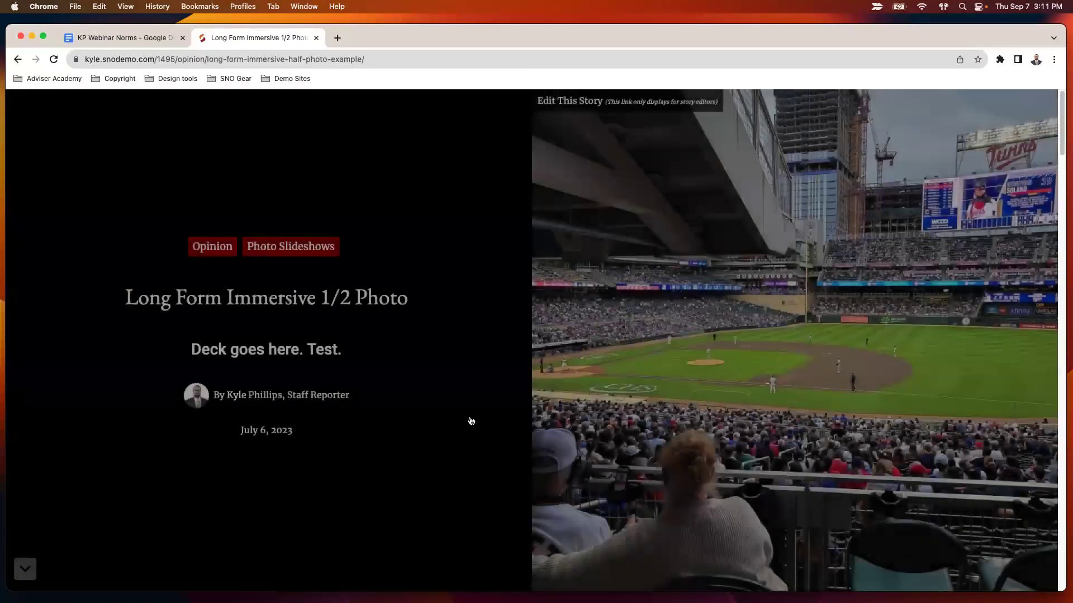
- Examine how the long-form story's four chapters combine text and photos, and return to its opening section
{"action": "scroll", "coordinate": [556, 353], "scroll_direction": "down", "scroll_amount": 7}
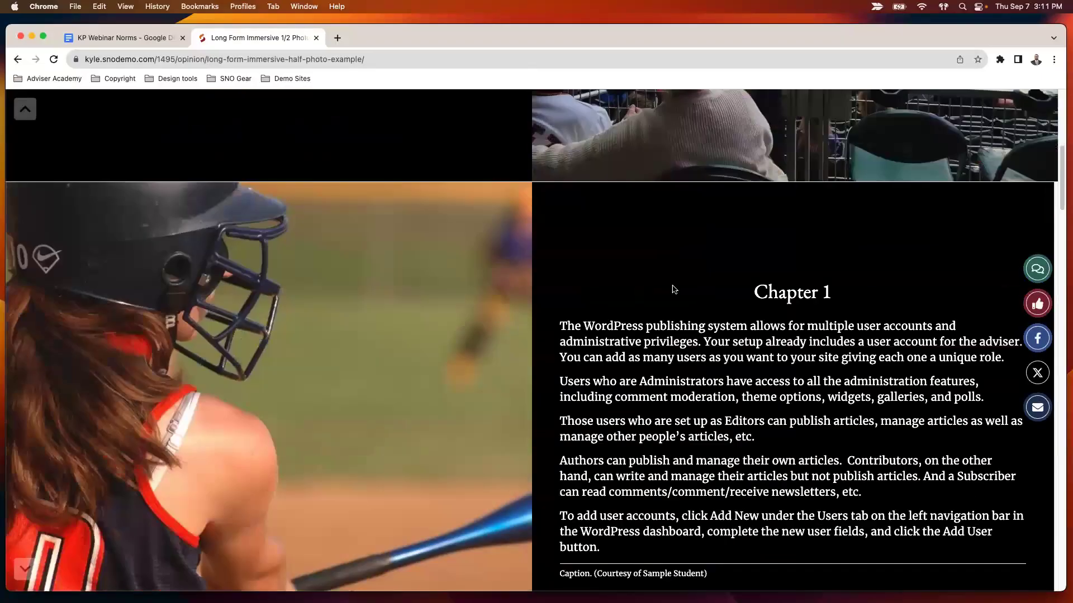
{"action": "scroll", "coordinate": [674, 289], "scroll_direction": "down", "scroll_amount": 6}
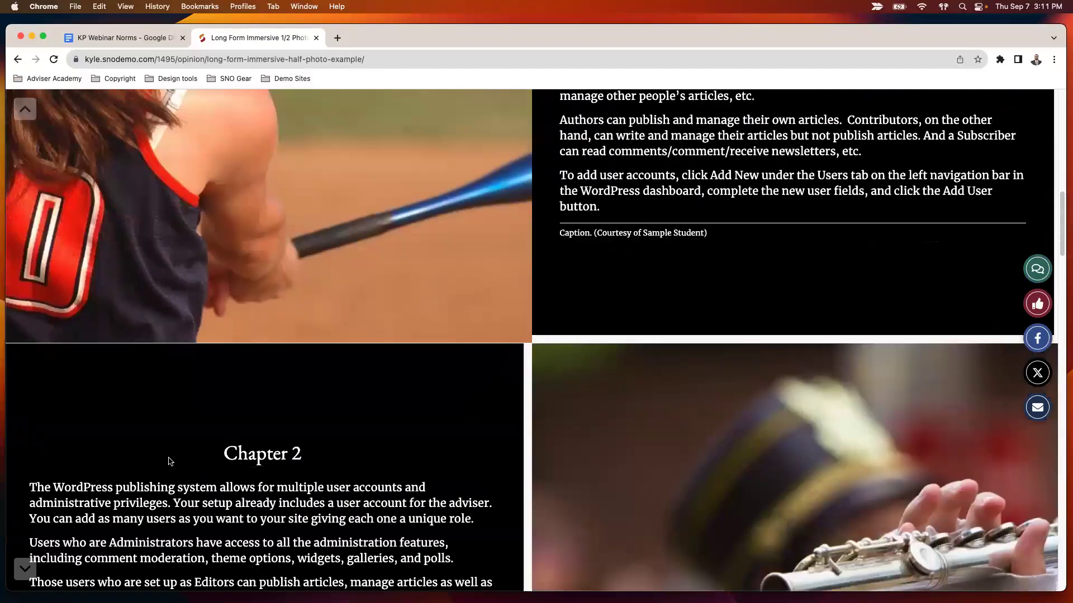
{"action": "scroll", "coordinate": [171, 462], "scroll_direction": "down", "scroll_amount": 8}
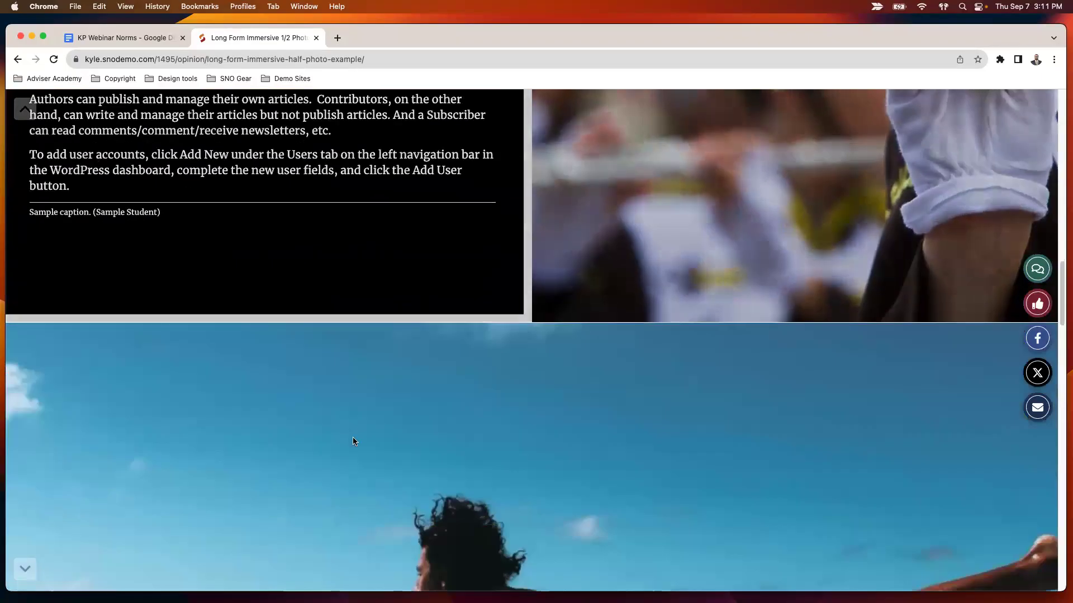
{"action": "scroll", "coordinate": [354, 442], "scroll_direction": "down", "scroll_amount": 10}
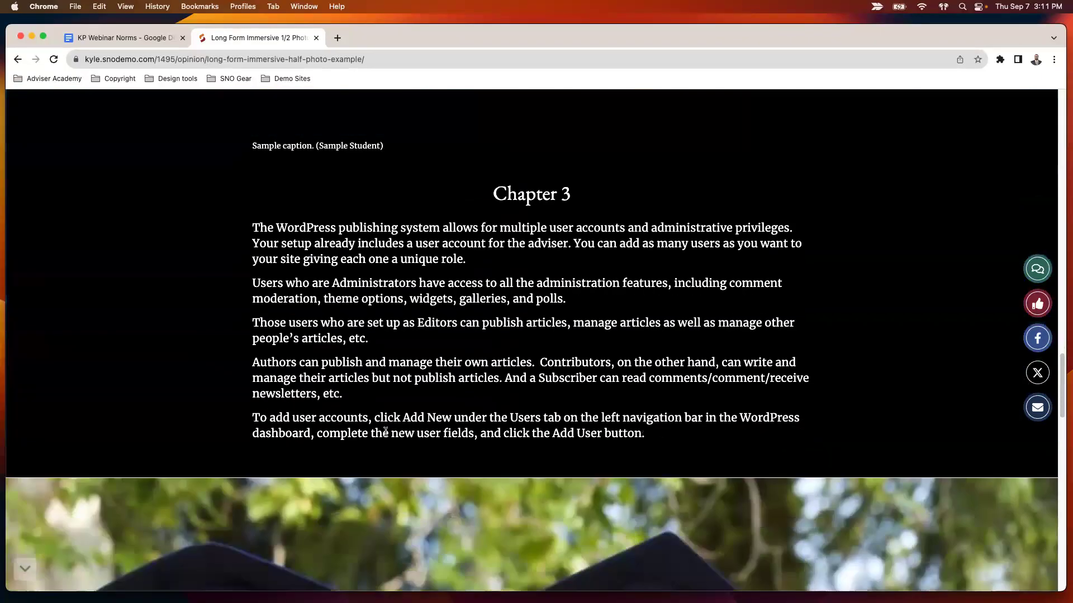
{"action": "scroll", "coordinate": [386, 431], "scroll_direction": "down", "scroll_amount": 8}
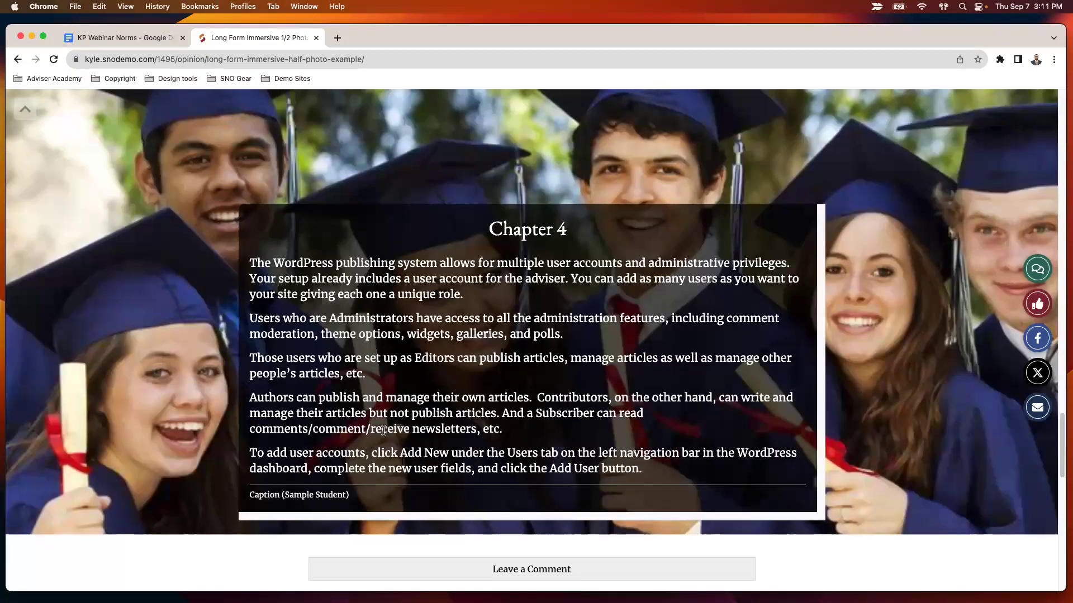
{"action": "scroll", "coordinate": [335, 456], "scroll_direction": "up", "scroll_amount": 15}
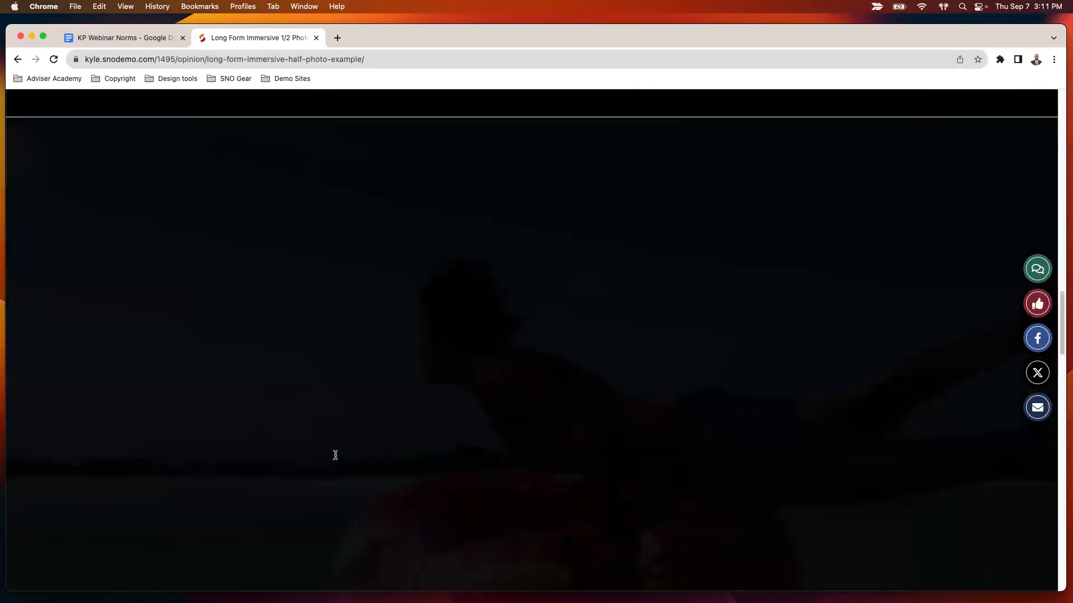
{"action": "scroll", "coordinate": [337, 459], "scroll_direction": "up", "scroll_amount": 10}
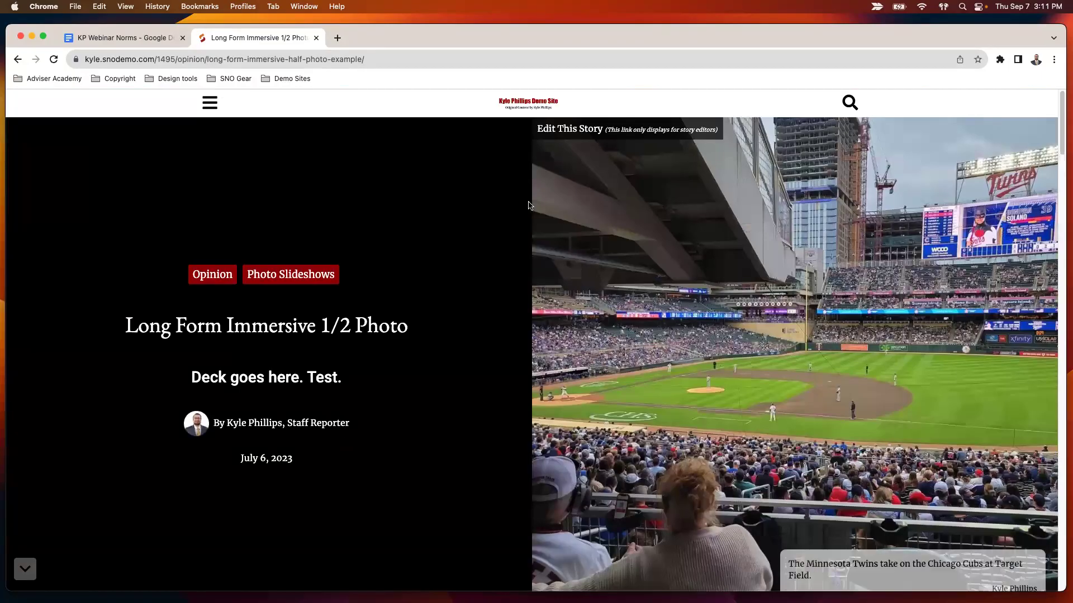
- Leave the long-form story and look over the demo site's homepage
{"action": "left_click", "coordinate": [564, 129]}
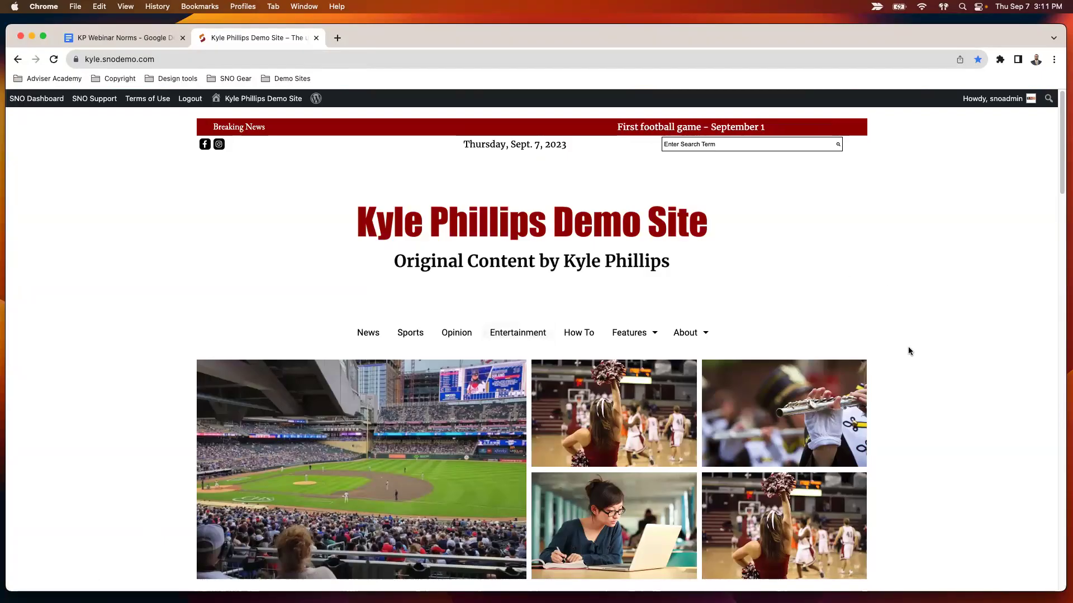
{"action": "scroll", "coordinate": [911, 330], "scroll_direction": "down", "scroll_amount": 1}
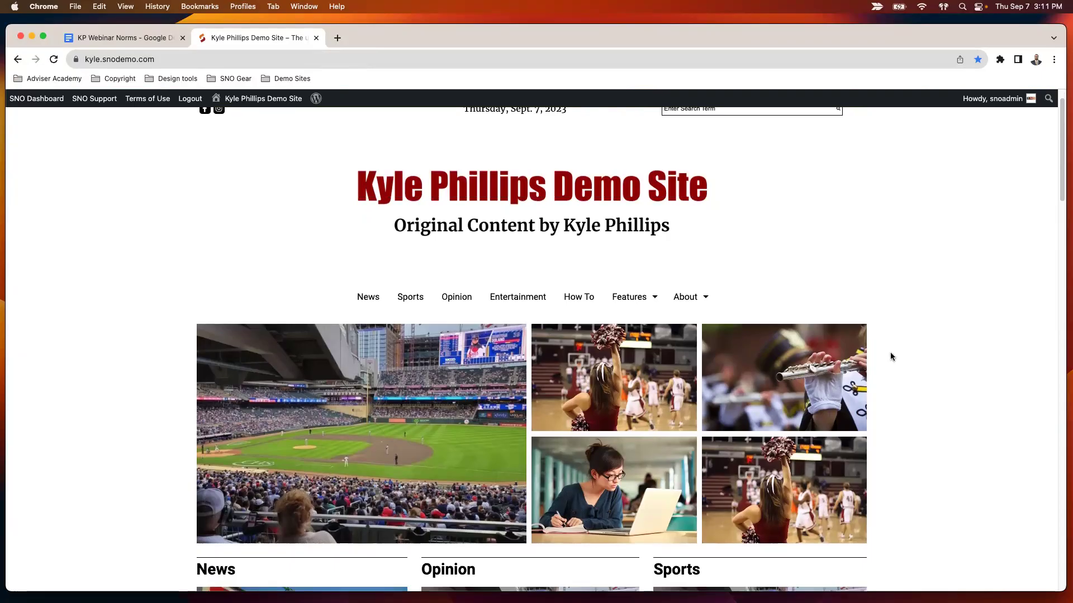
{"action": "scroll", "coordinate": [887, 355], "scroll_direction": "down", "scroll_amount": 1}
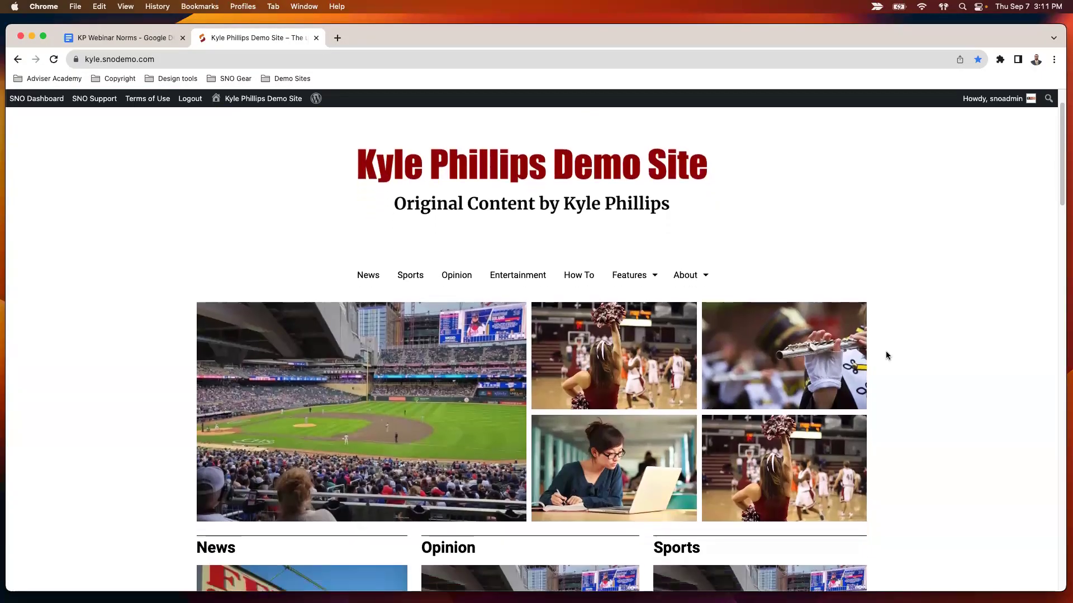
{"action": "scroll", "coordinate": [886, 356], "scroll_direction": "up", "scroll_amount": 2}
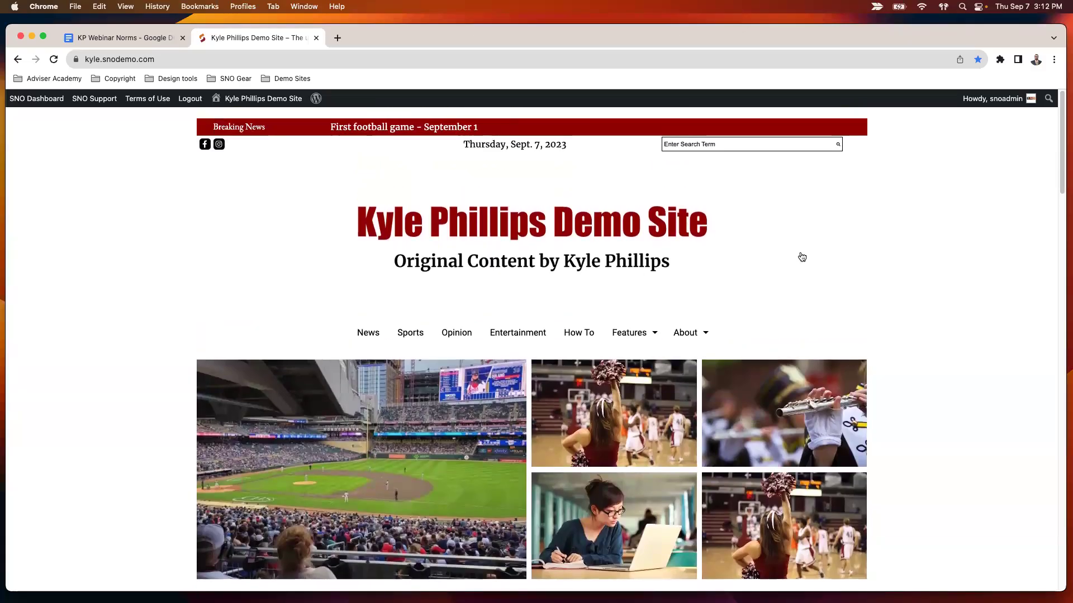
- Open the Story Page Templates settings in the site's SNO Design Options
{"action": "mouse_move", "coordinate": [52, 105]}
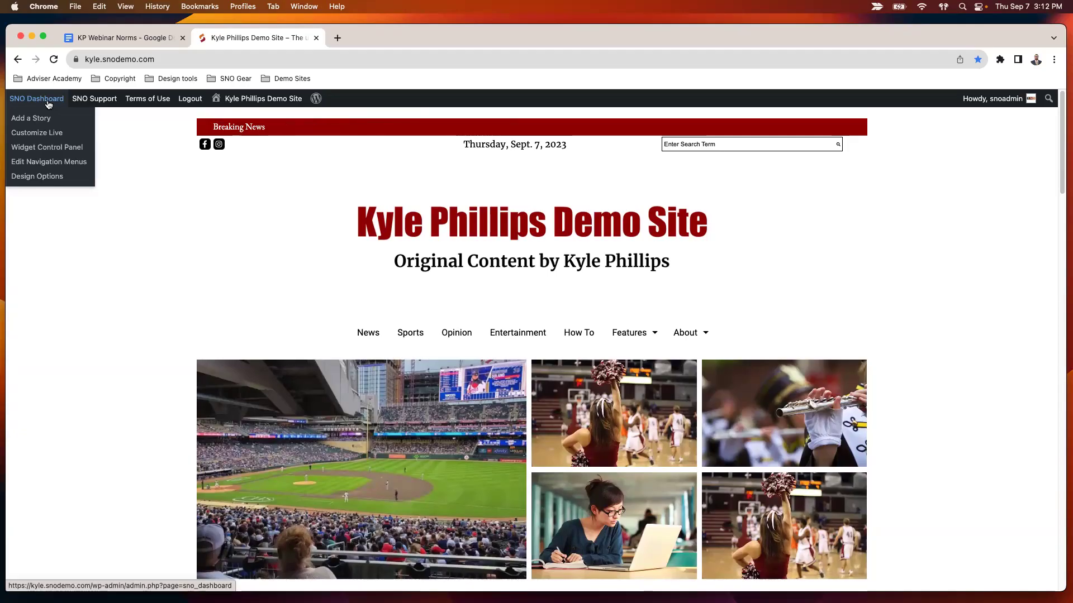
{"action": "left_click", "coordinate": [40, 178]}
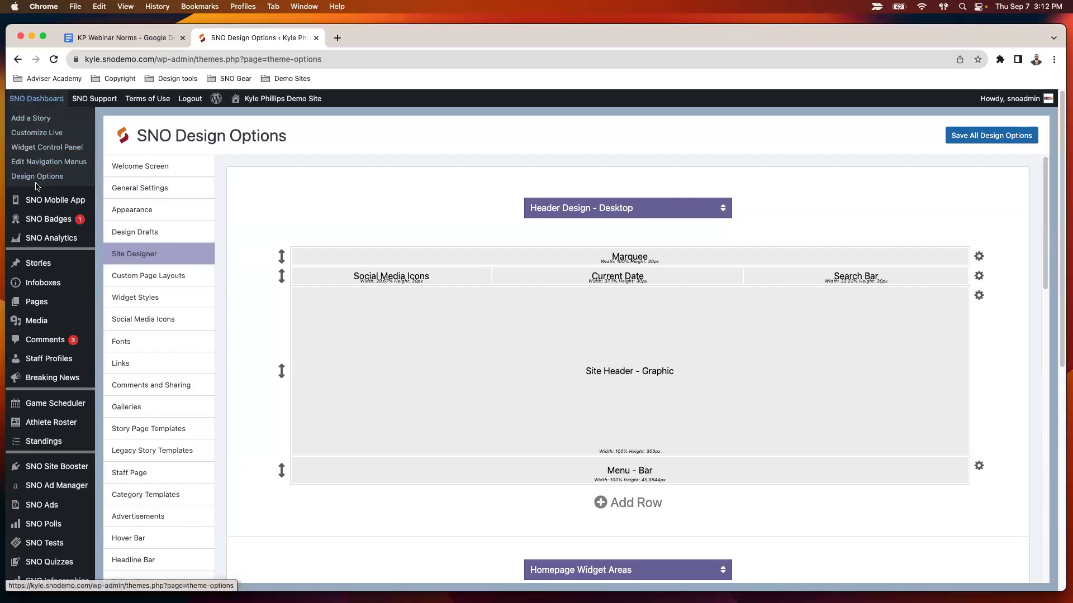
{"action": "left_click", "coordinate": [161, 436]}
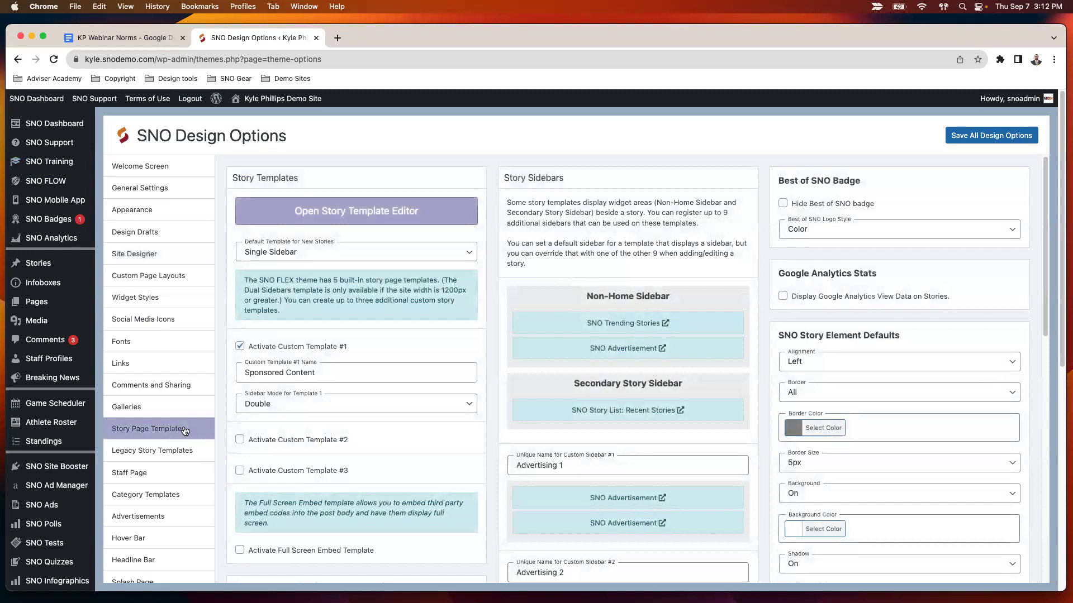
- Try converting the Legacy Non-Home Sidebar Template with its mapping set to Single Sidebar, and turn the conversion off again
{"action": "scroll", "coordinate": [333, 298], "scroll_direction": "down", "scroll_amount": 5}
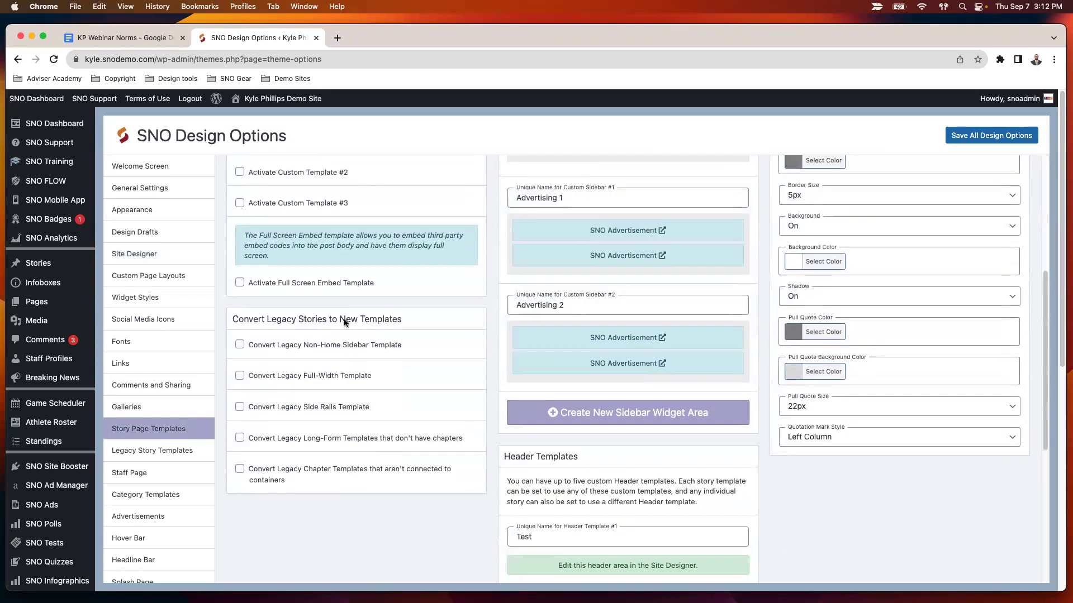
{"action": "scroll", "coordinate": [282, 283], "scroll_direction": "down", "scroll_amount": 1}
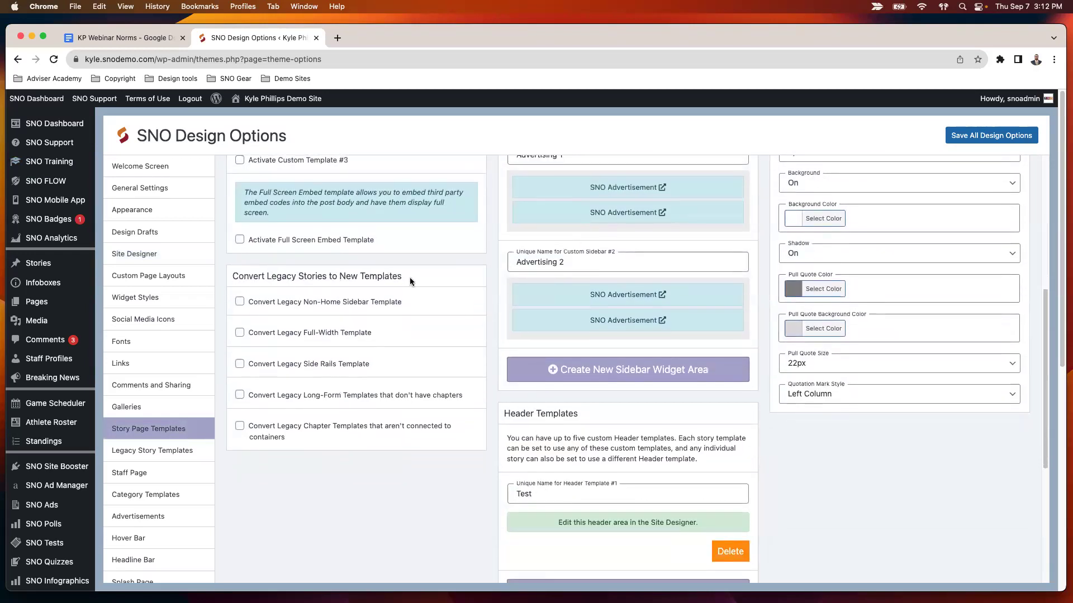
{"action": "left_click", "coordinate": [239, 303]}
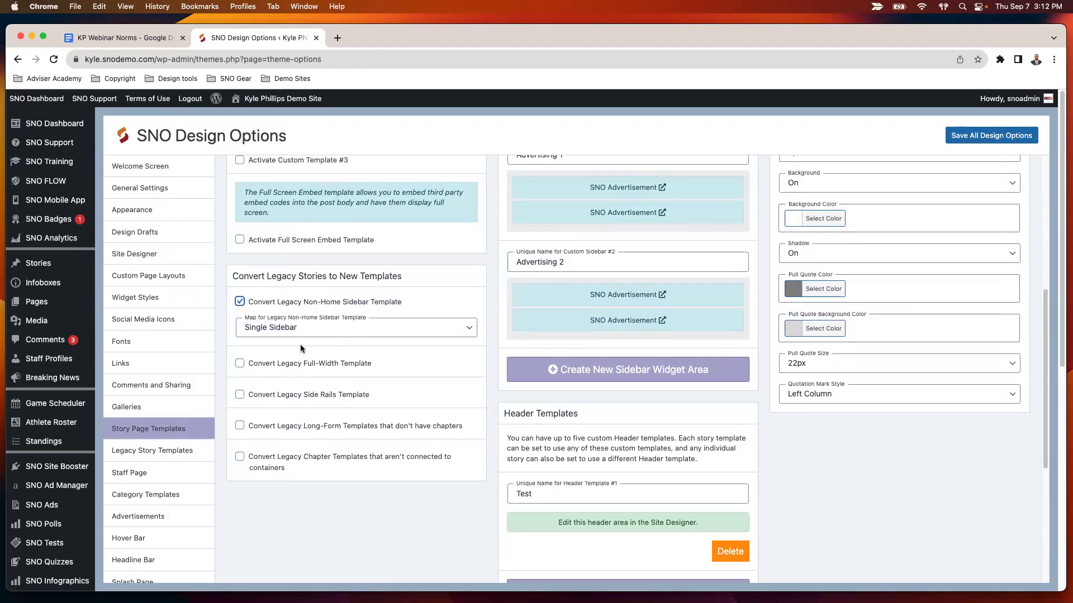
{"action": "left_click", "coordinate": [303, 328]}
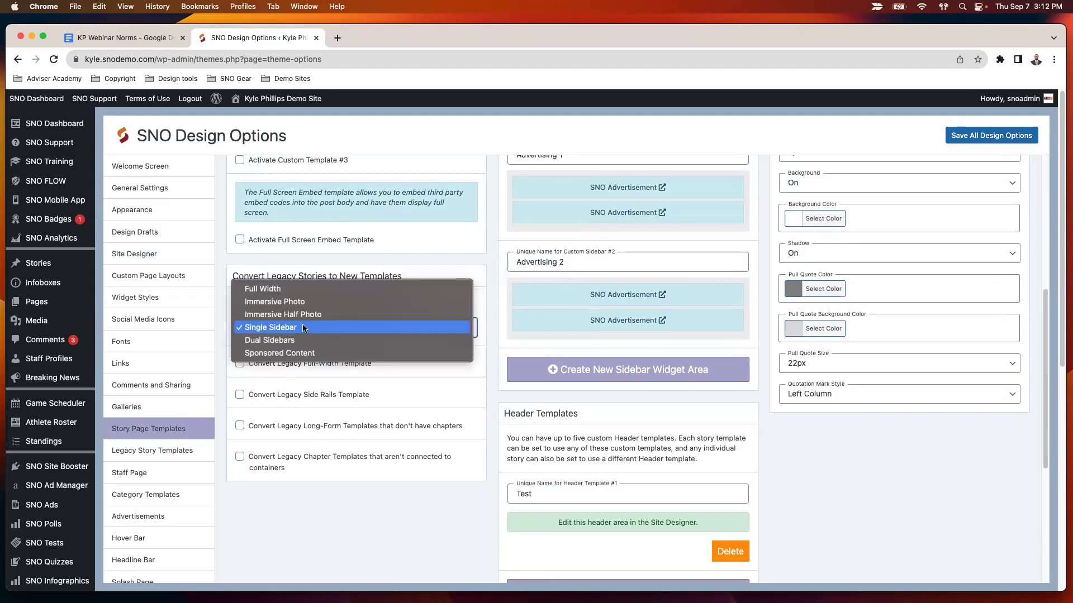
{"action": "left_click", "coordinate": [314, 321]}
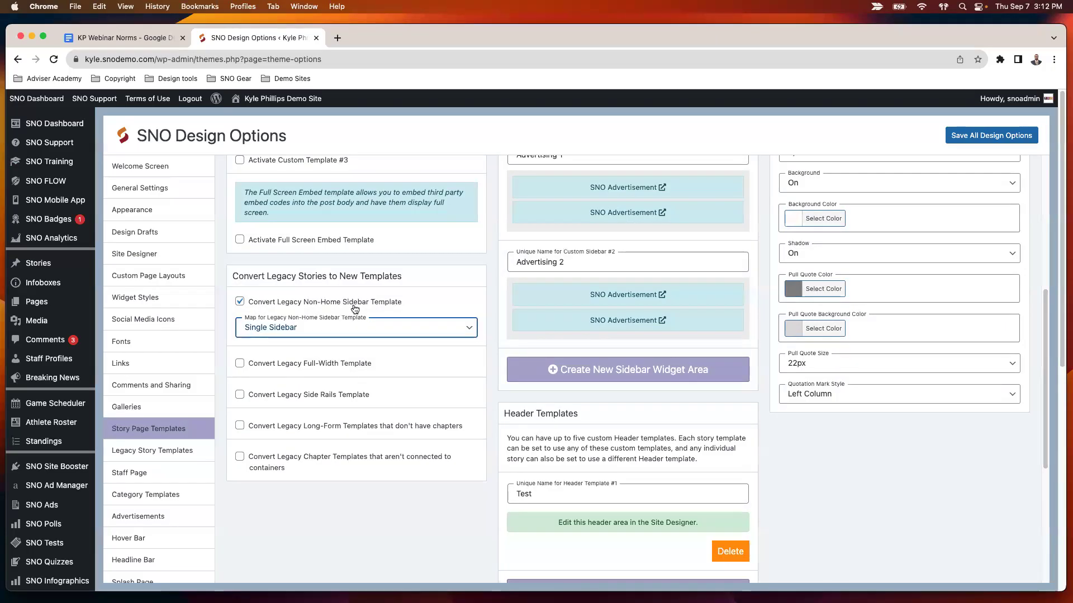
{"action": "left_click", "coordinate": [239, 301]}
- Try converting the Legacy Full-Width Template with its mapping set to Full Width, and turn the conversion off again
{"action": "left_click", "coordinate": [239, 338]}
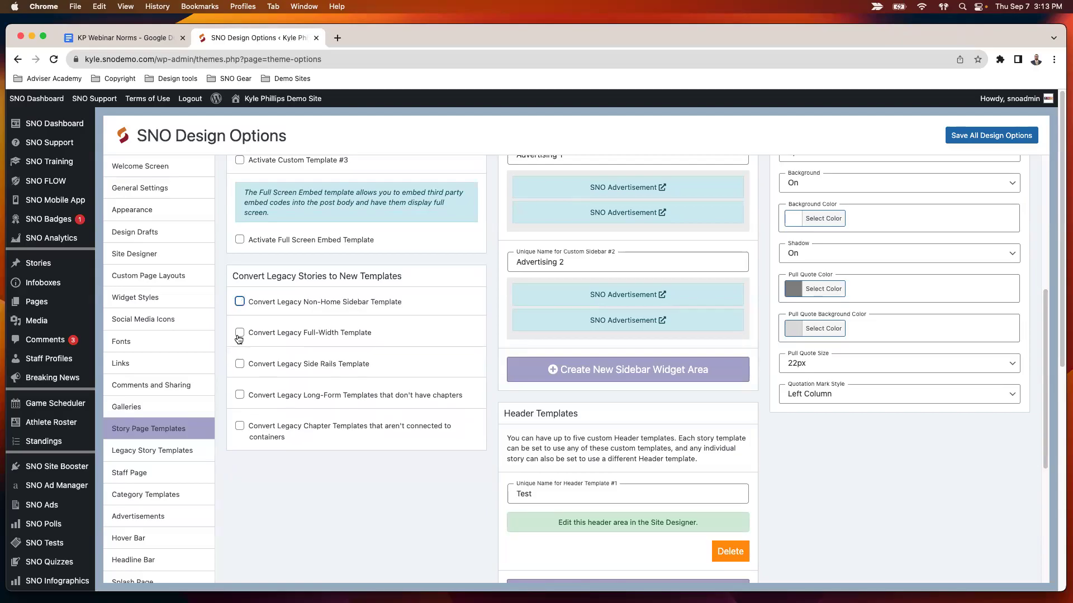
{"action": "left_click", "coordinate": [305, 358]}
{"action": "left_click", "coordinate": [296, 360]}
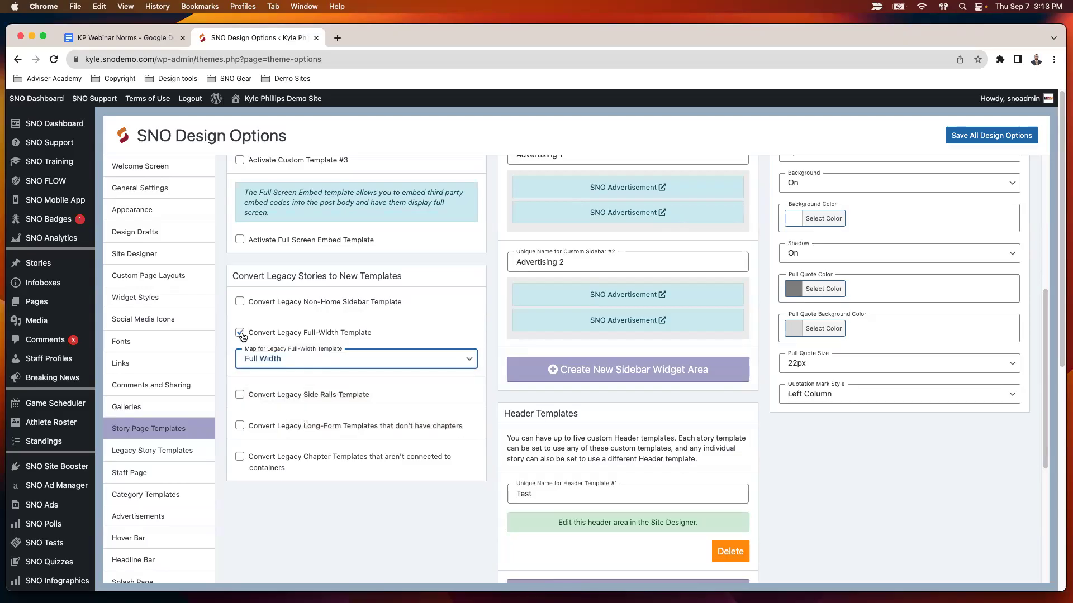
{"action": "left_click", "coordinate": [241, 333]}
- Try converting the Legacy Side Rails Template with its mapping set to Full Width, and turn the conversion off again
{"action": "left_click", "coordinate": [241, 364]}
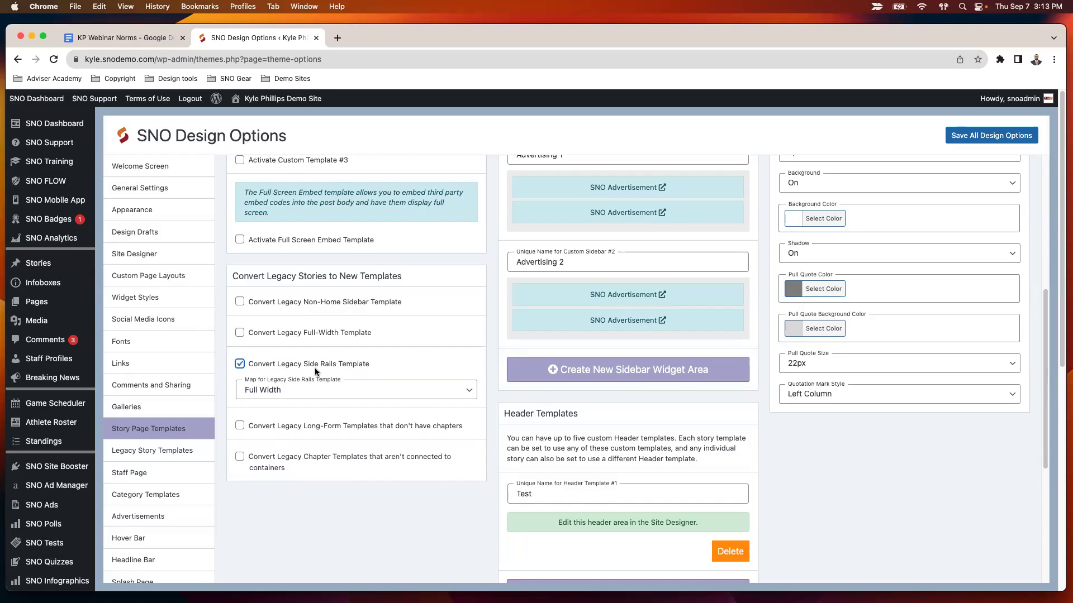
{"action": "left_click", "coordinate": [305, 388]}
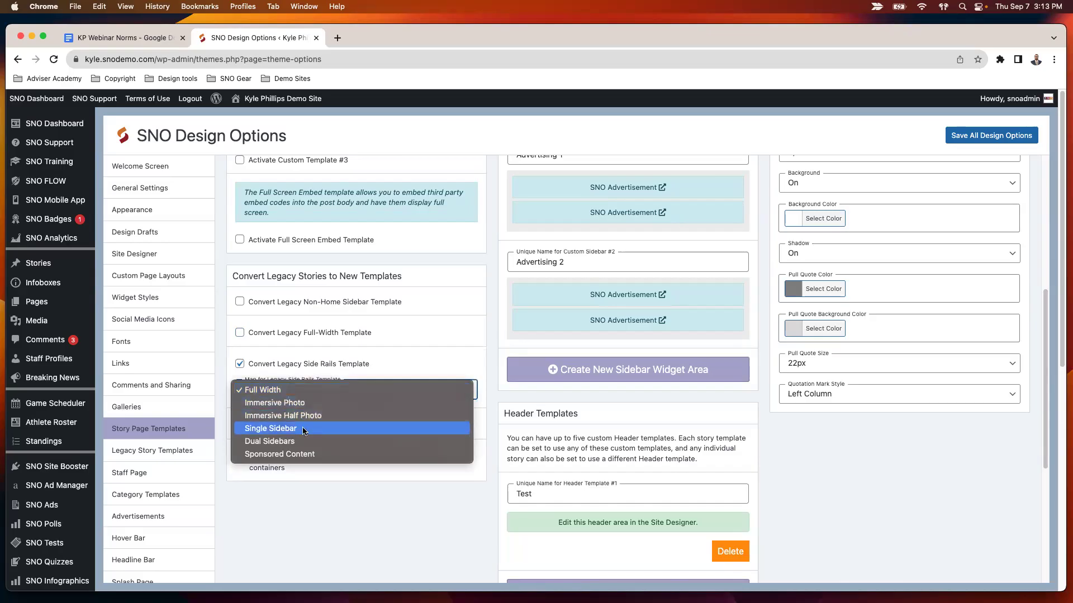
{"action": "left_click", "coordinate": [246, 390]}
{"action": "left_click", "coordinate": [240, 366]}
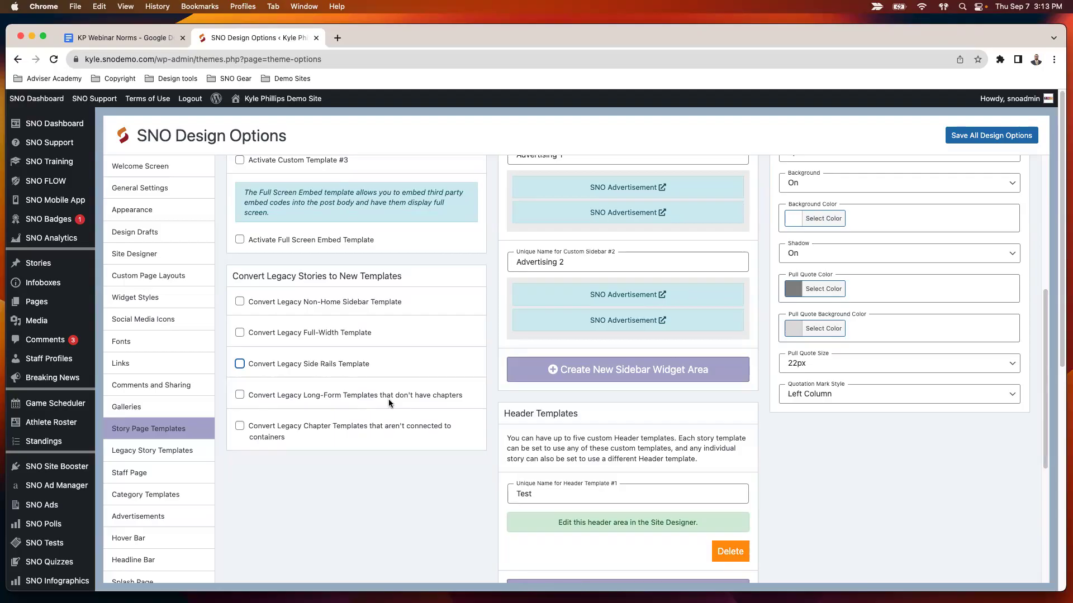
- Try the legacy long-form, chapter and Non-Home Sidebar template conversions one at a time, turning each off again
{"action": "left_click", "coordinate": [239, 395]}
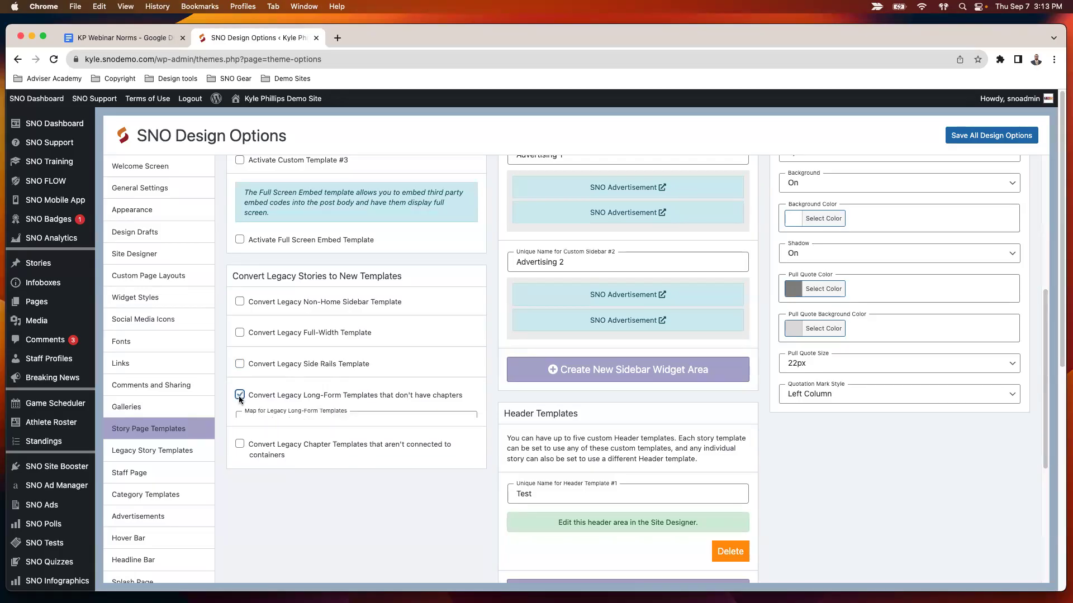
{"action": "left_click", "coordinate": [240, 397]}
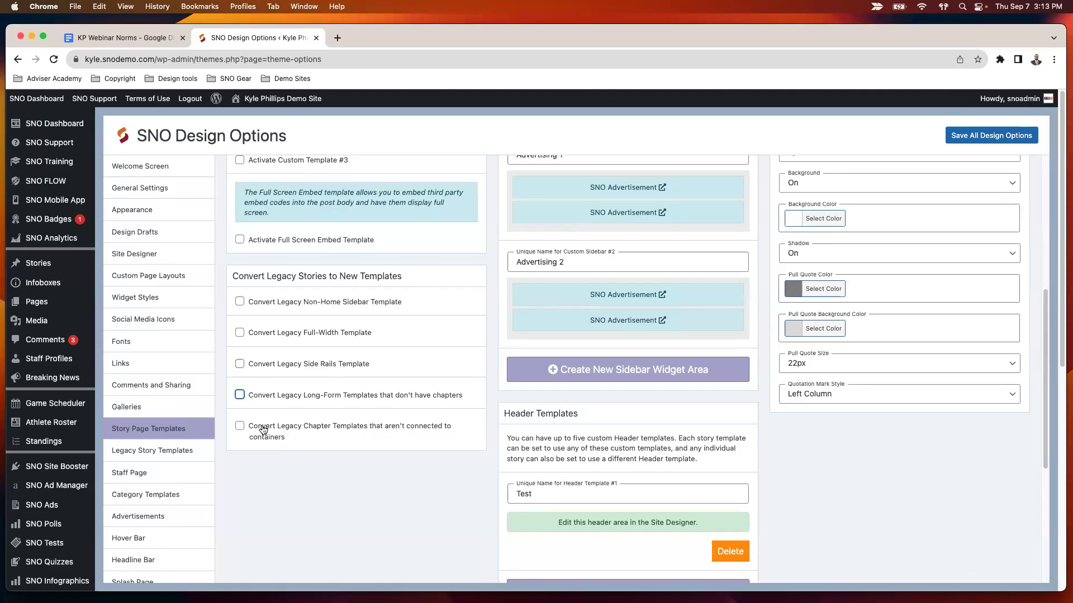
{"action": "left_click", "coordinate": [239, 428]}
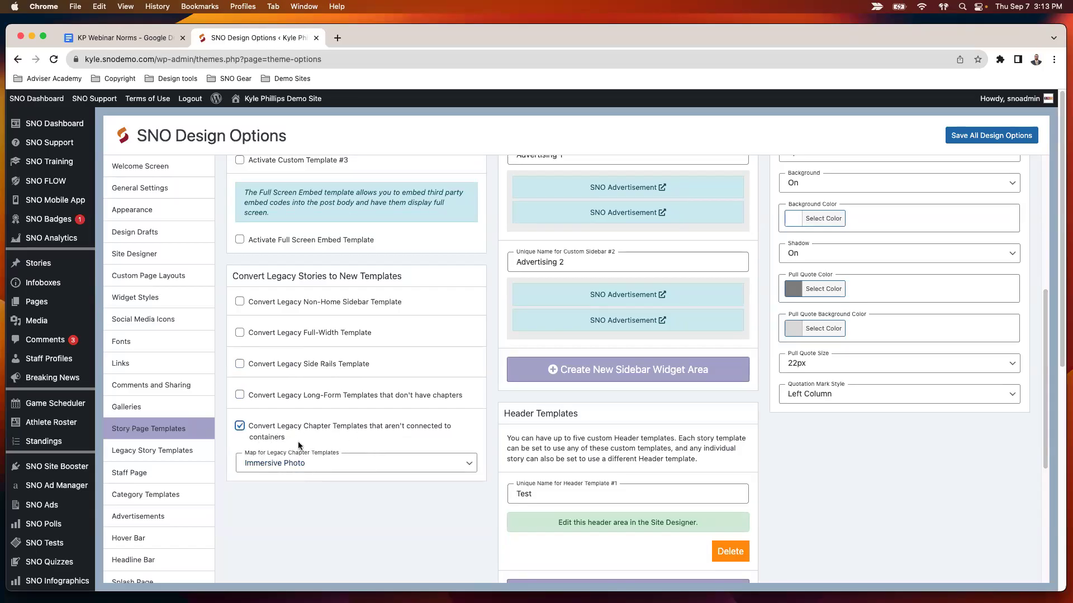
{"action": "left_click", "coordinate": [241, 428]}
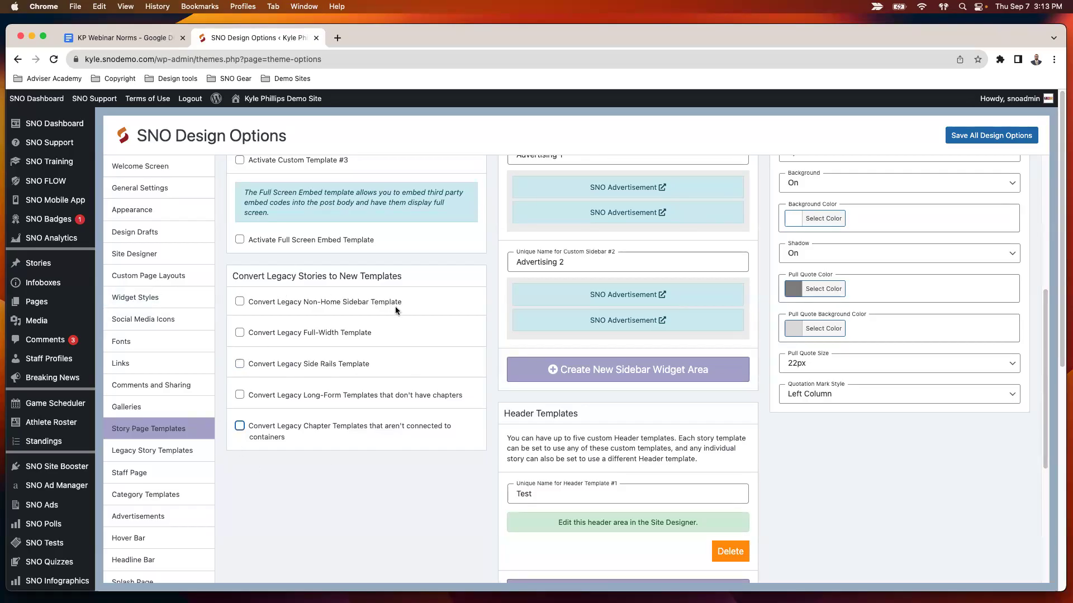
{"action": "left_click", "coordinate": [237, 302]}
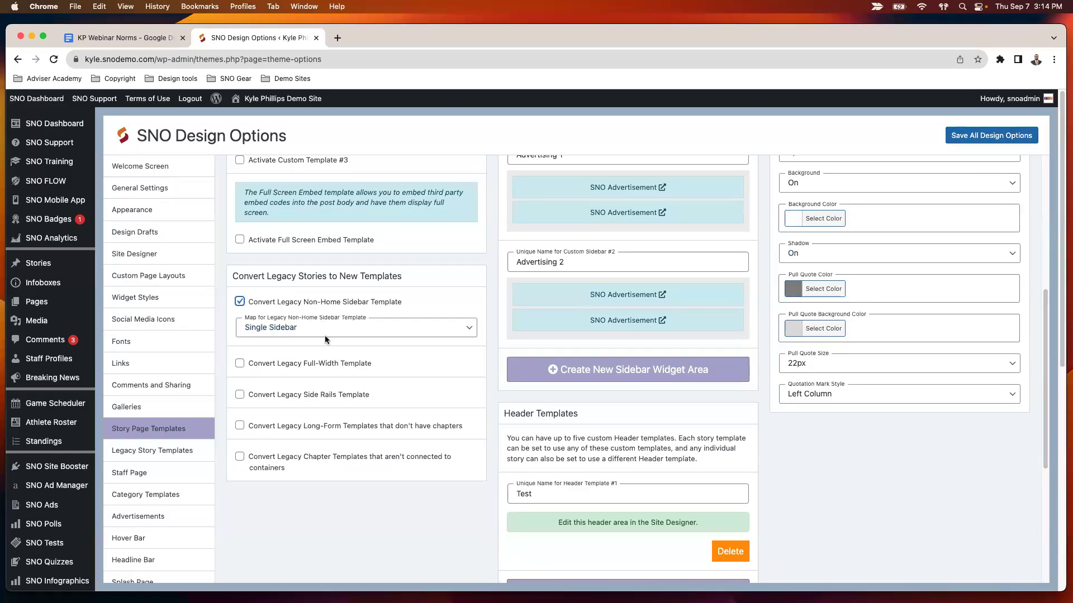
{"action": "left_click", "coordinate": [239, 302]}
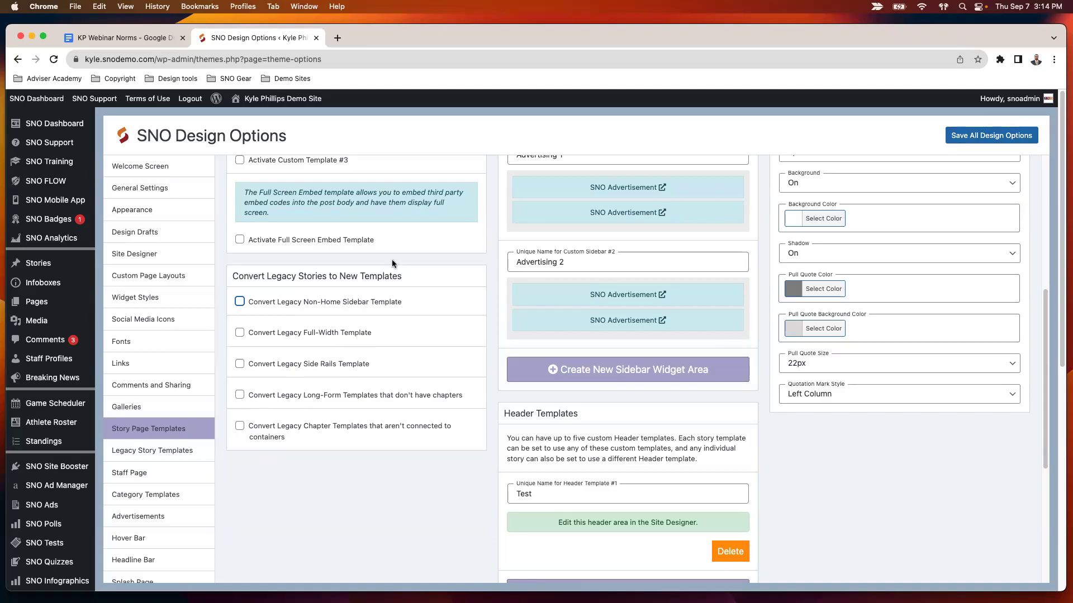
- Open the Photo Gallery story for editing from the site's list of stories
{"action": "left_click", "coordinate": [51, 263]}
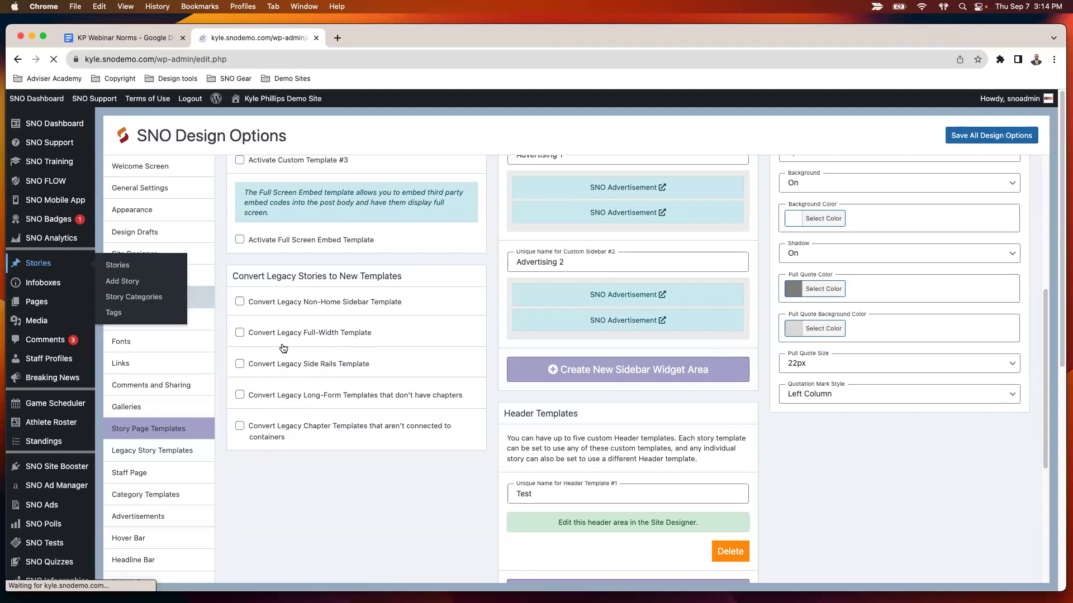
{"action": "scroll", "coordinate": [535, 346], "scroll_direction": "down", "scroll_amount": 6}
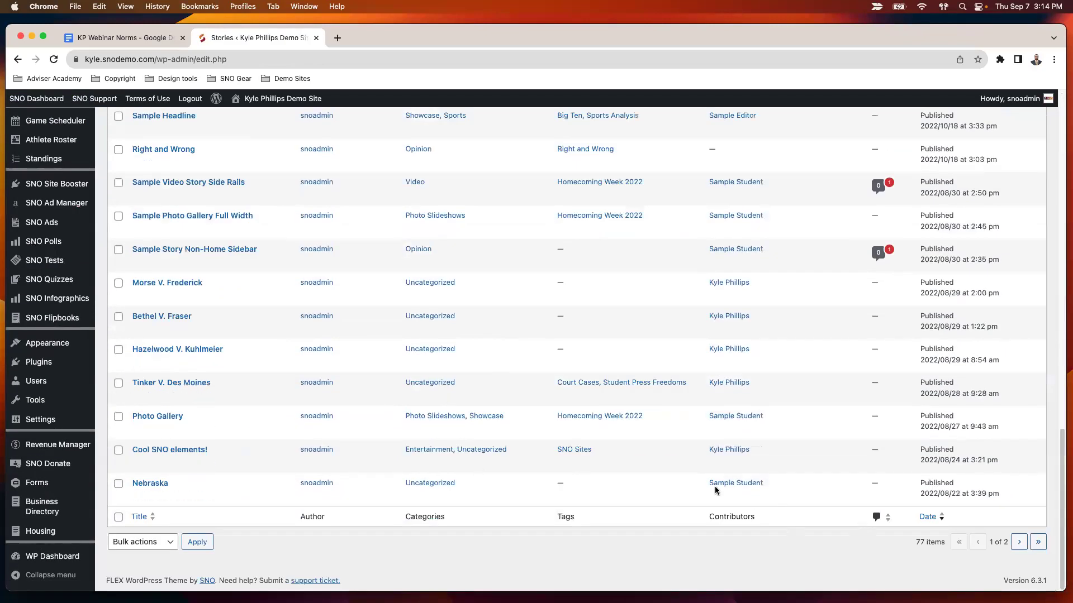
{"action": "left_click", "coordinate": [163, 418]}
- Examine the Photo Gallery story's Story Page Template options, including the conversion to a FLEX Pro template
{"action": "scroll", "coordinate": [804, 275], "scroll_direction": "down", "scroll_amount": 10}
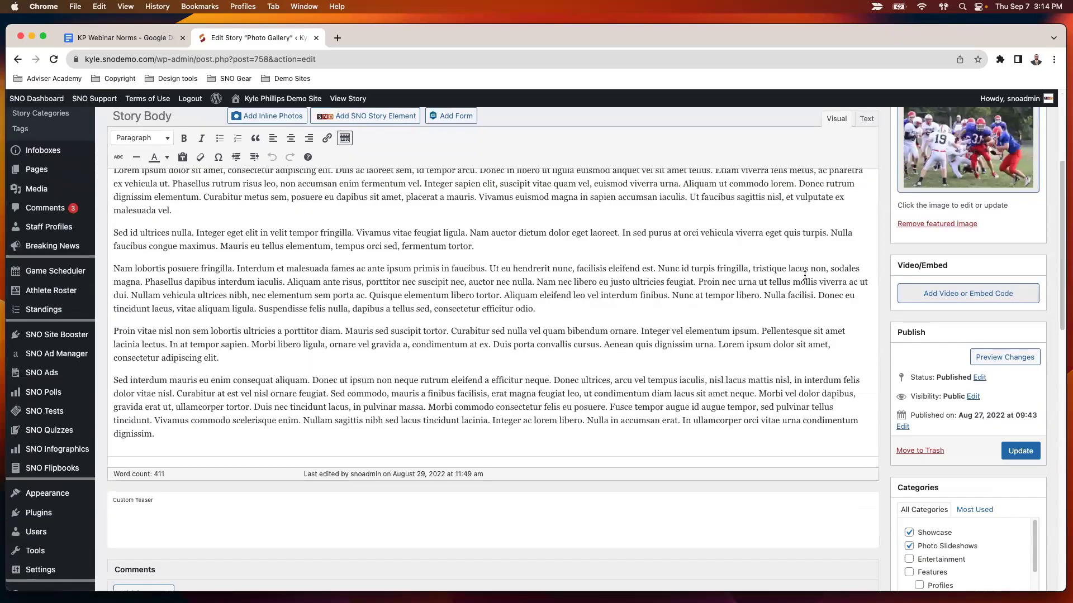
{"action": "scroll", "coordinate": [838, 291], "scroll_direction": "down", "scroll_amount": 3}
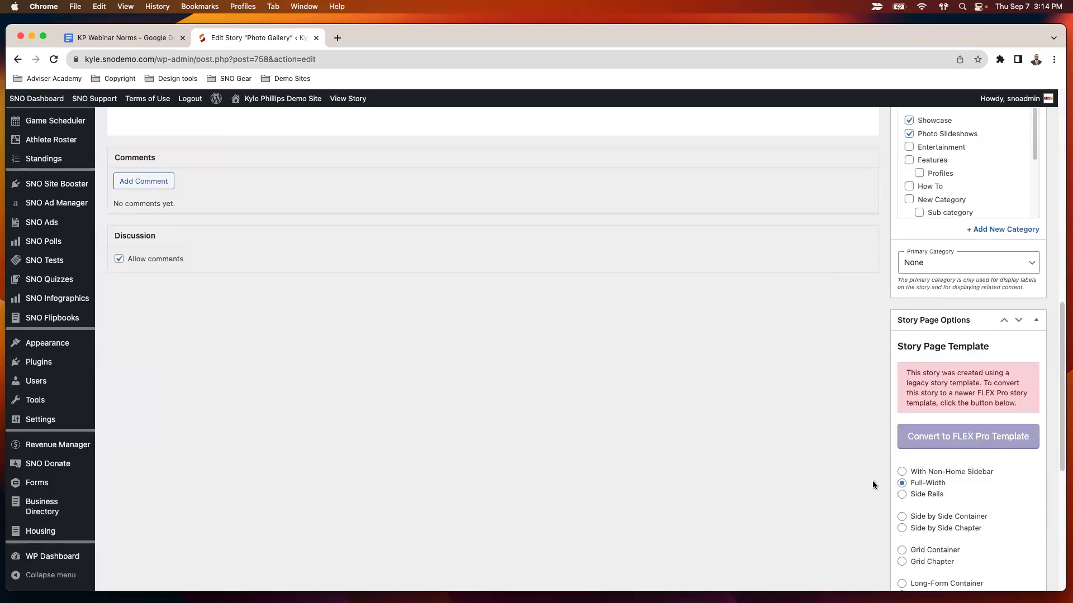
{"action": "scroll", "coordinate": [950, 319], "scroll_direction": "down", "scroll_amount": 1}
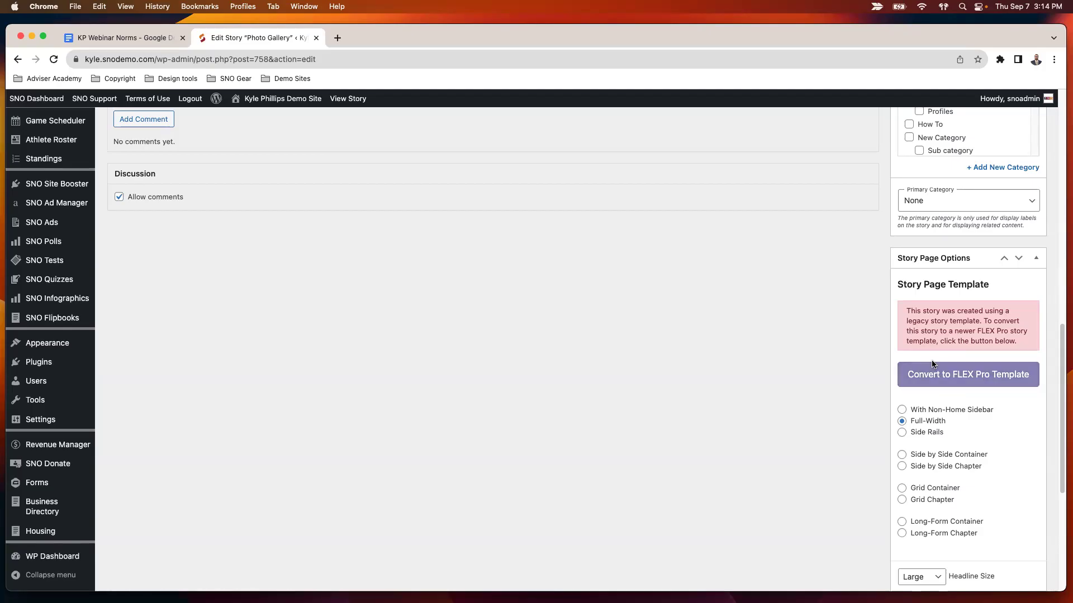
{"action": "scroll", "coordinate": [598, 306], "scroll_direction": "up", "scroll_amount": 15}
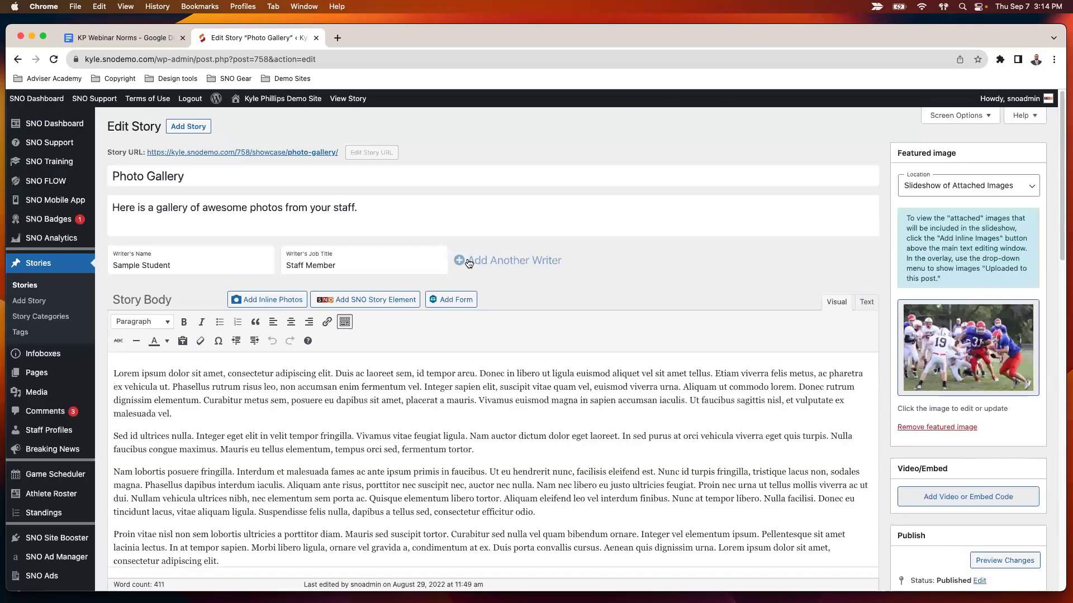
{"action": "scroll", "coordinate": [755, 380], "scroll_direction": "down", "scroll_amount": 15}
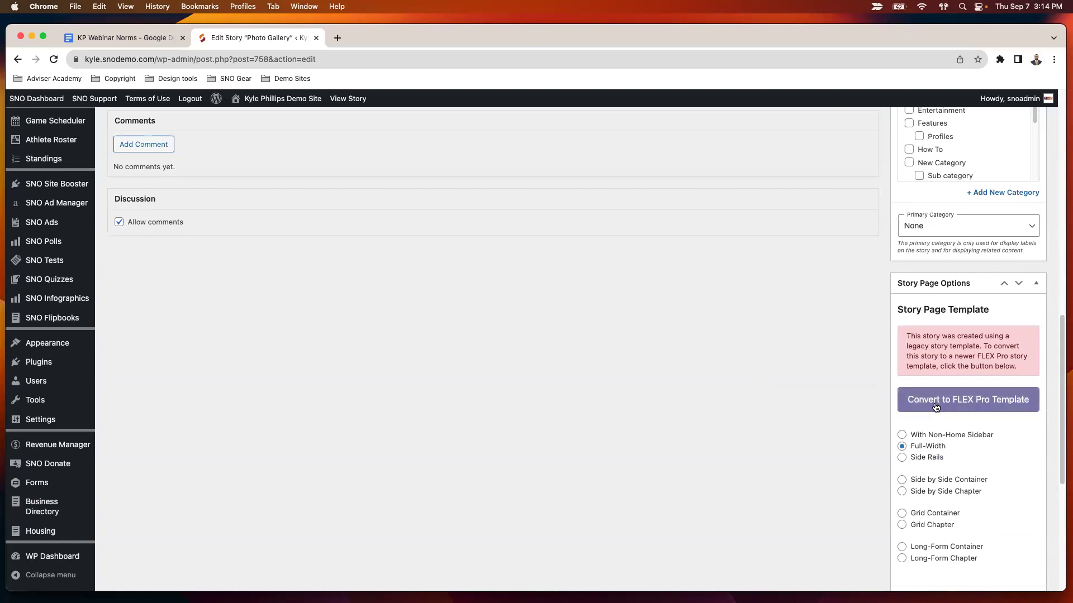
{"action": "scroll", "coordinate": [934, 409], "scroll_direction": "up", "scroll_amount": 2}
{"action": "scroll", "coordinate": [934, 409], "scroll_direction": "up", "scroll_amount": 8}
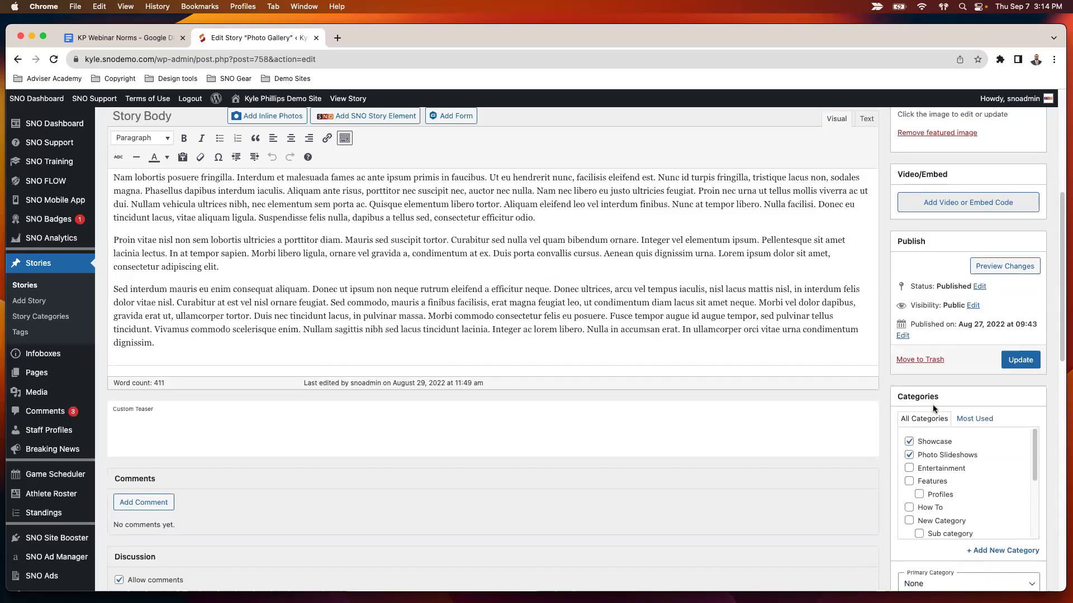
{"action": "scroll", "coordinate": [933, 408], "scroll_direction": "up", "scroll_amount": 5}
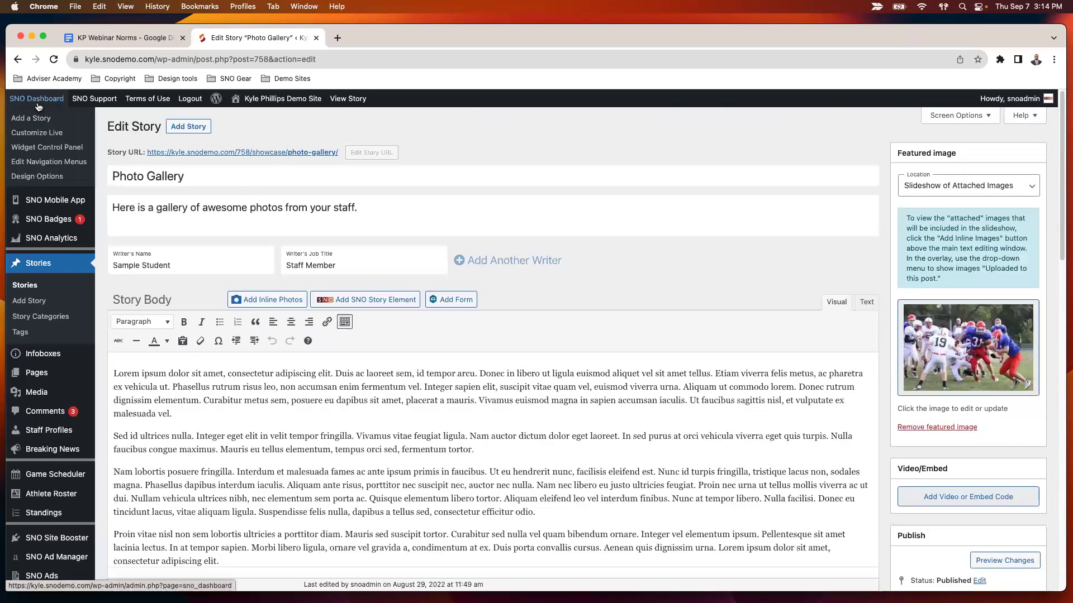
- Return to the Story Page Templates settings in Design Options and review the options for converting legacy stories to new templates
{"action": "left_click", "coordinate": [45, 177]}
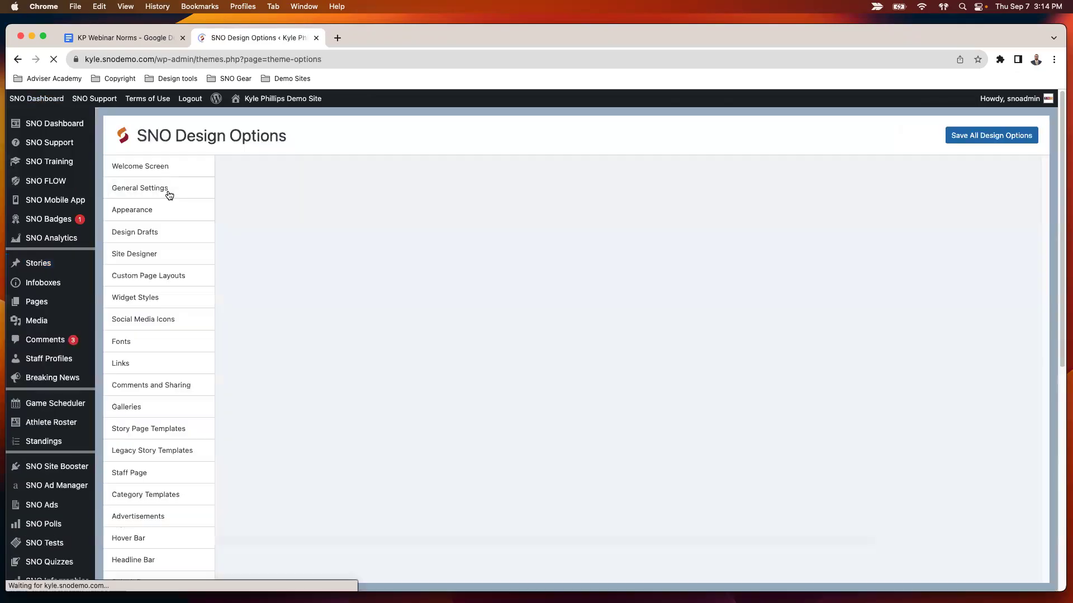
{"action": "left_click", "coordinate": [161, 435]}
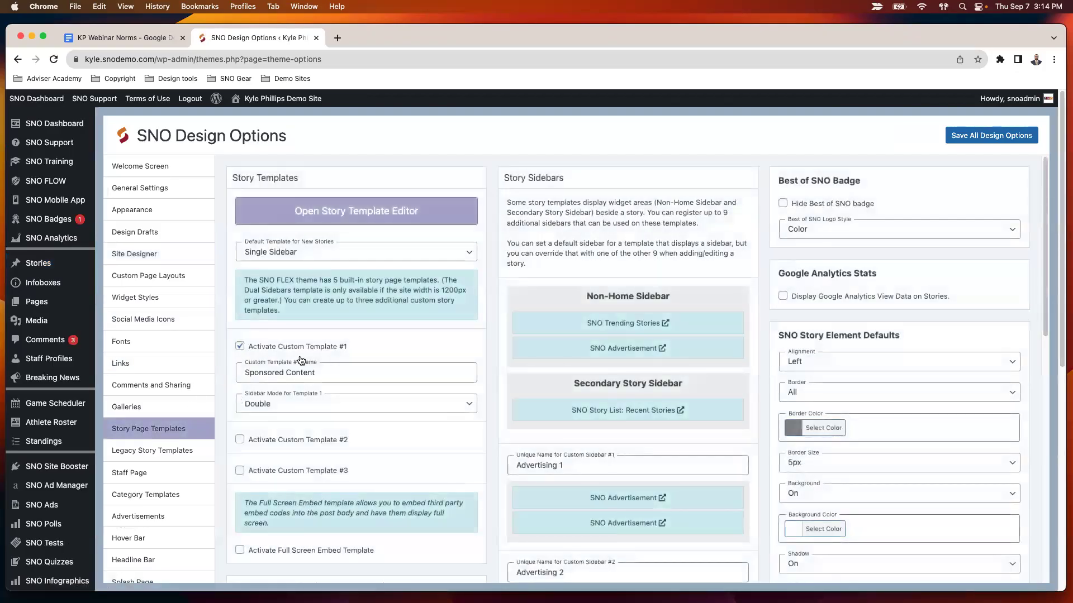
{"action": "scroll", "coordinate": [304, 331], "scroll_direction": "down", "scroll_amount": 1}
{"action": "mouse_move", "coordinate": [36, 98]}
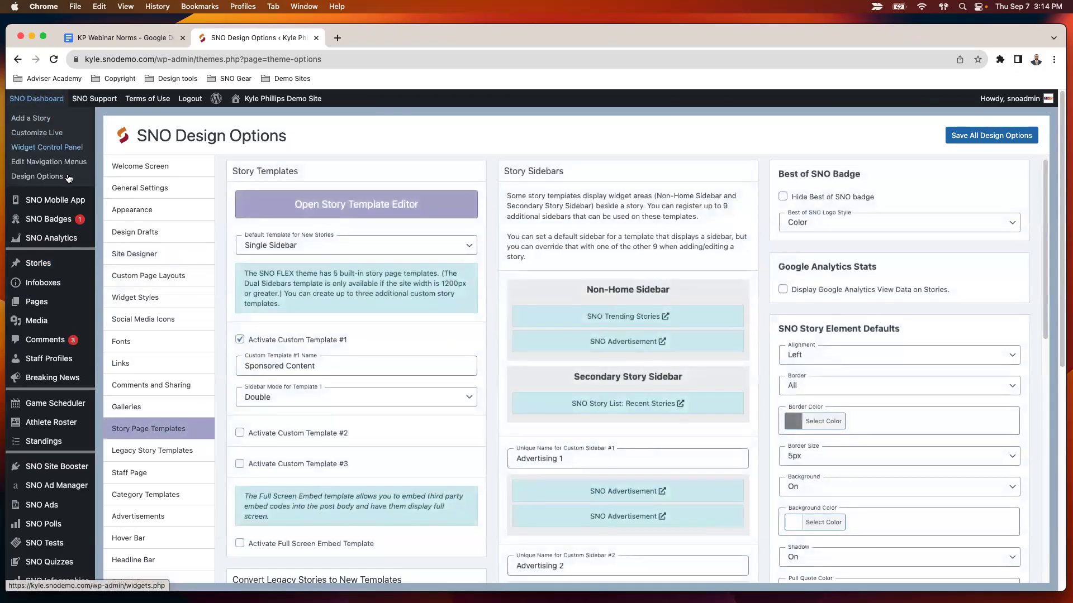
{"action": "scroll", "coordinate": [380, 325], "scroll_direction": "down", "scroll_amount": 10}
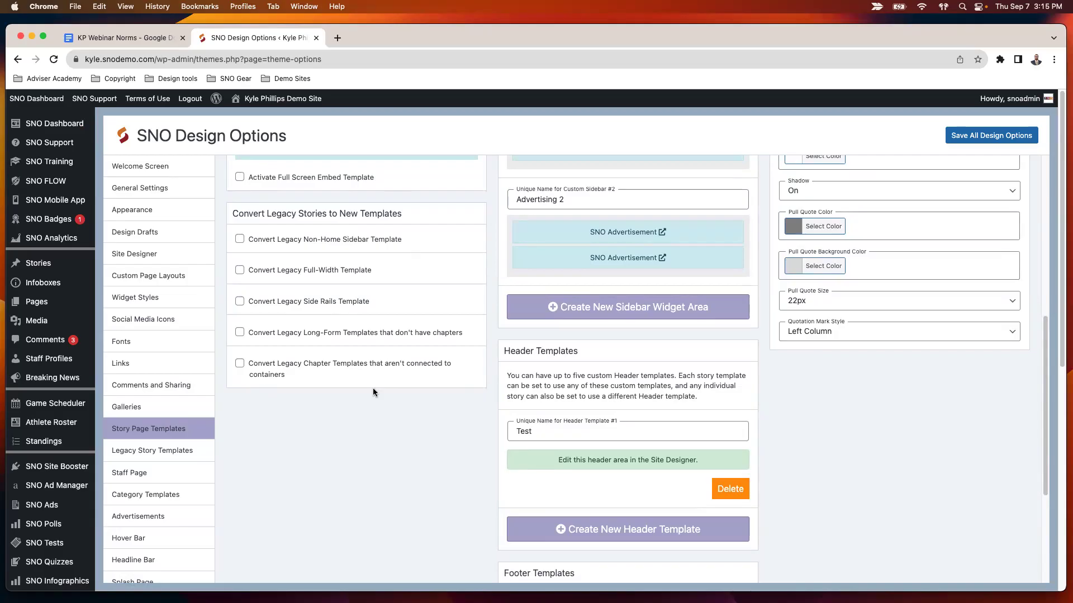
- Go to the demo site's homepage and look over its featured stories and category sections
{"action": "left_click", "coordinate": [305, 101]}
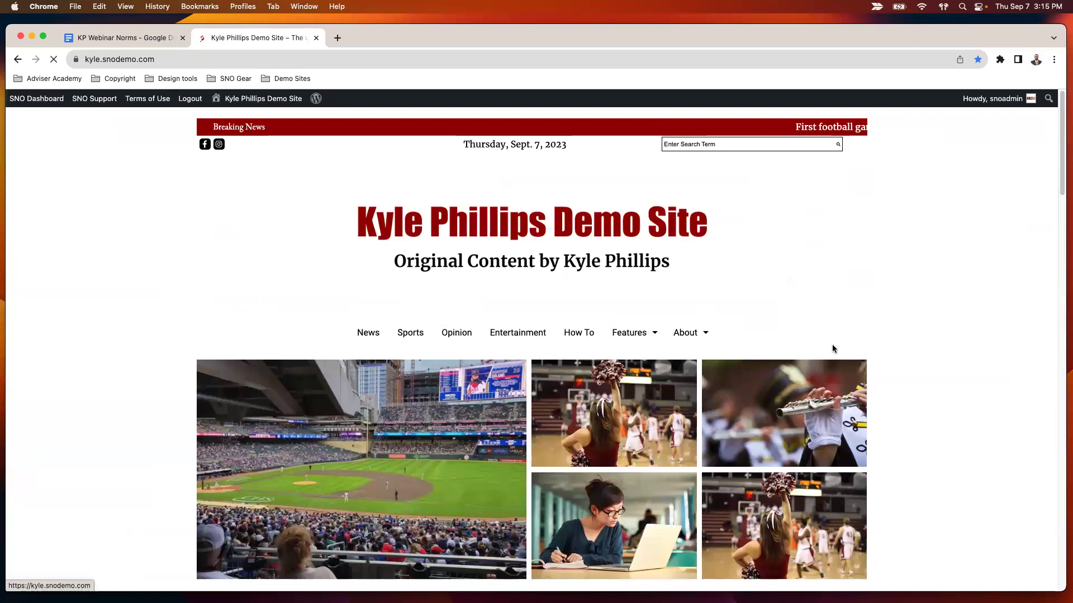
{"action": "scroll", "coordinate": [849, 345], "scroll_direction": "down", "scroll_amount": 3}
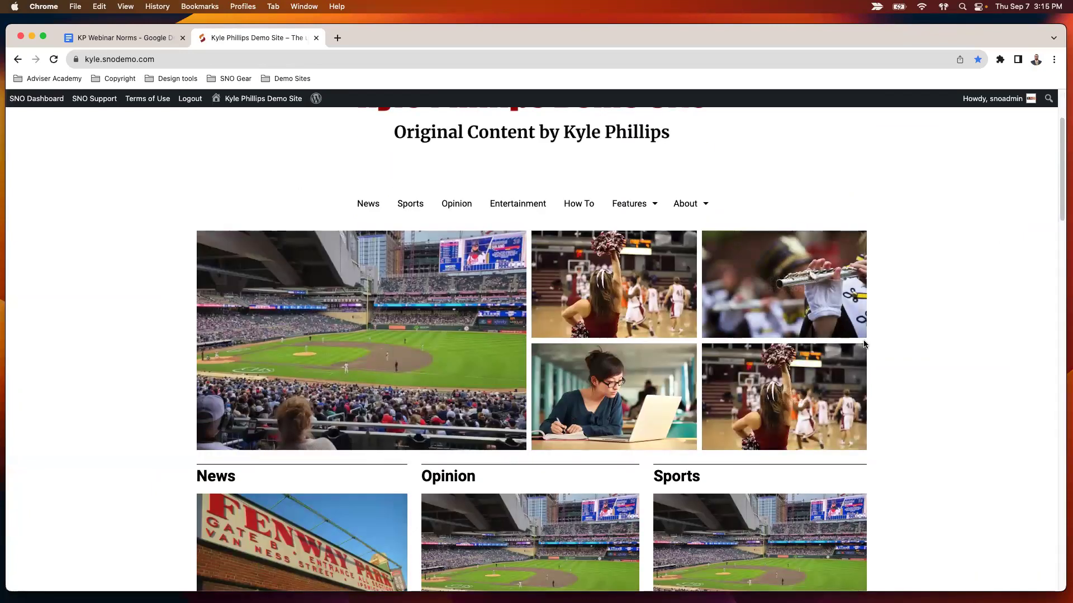